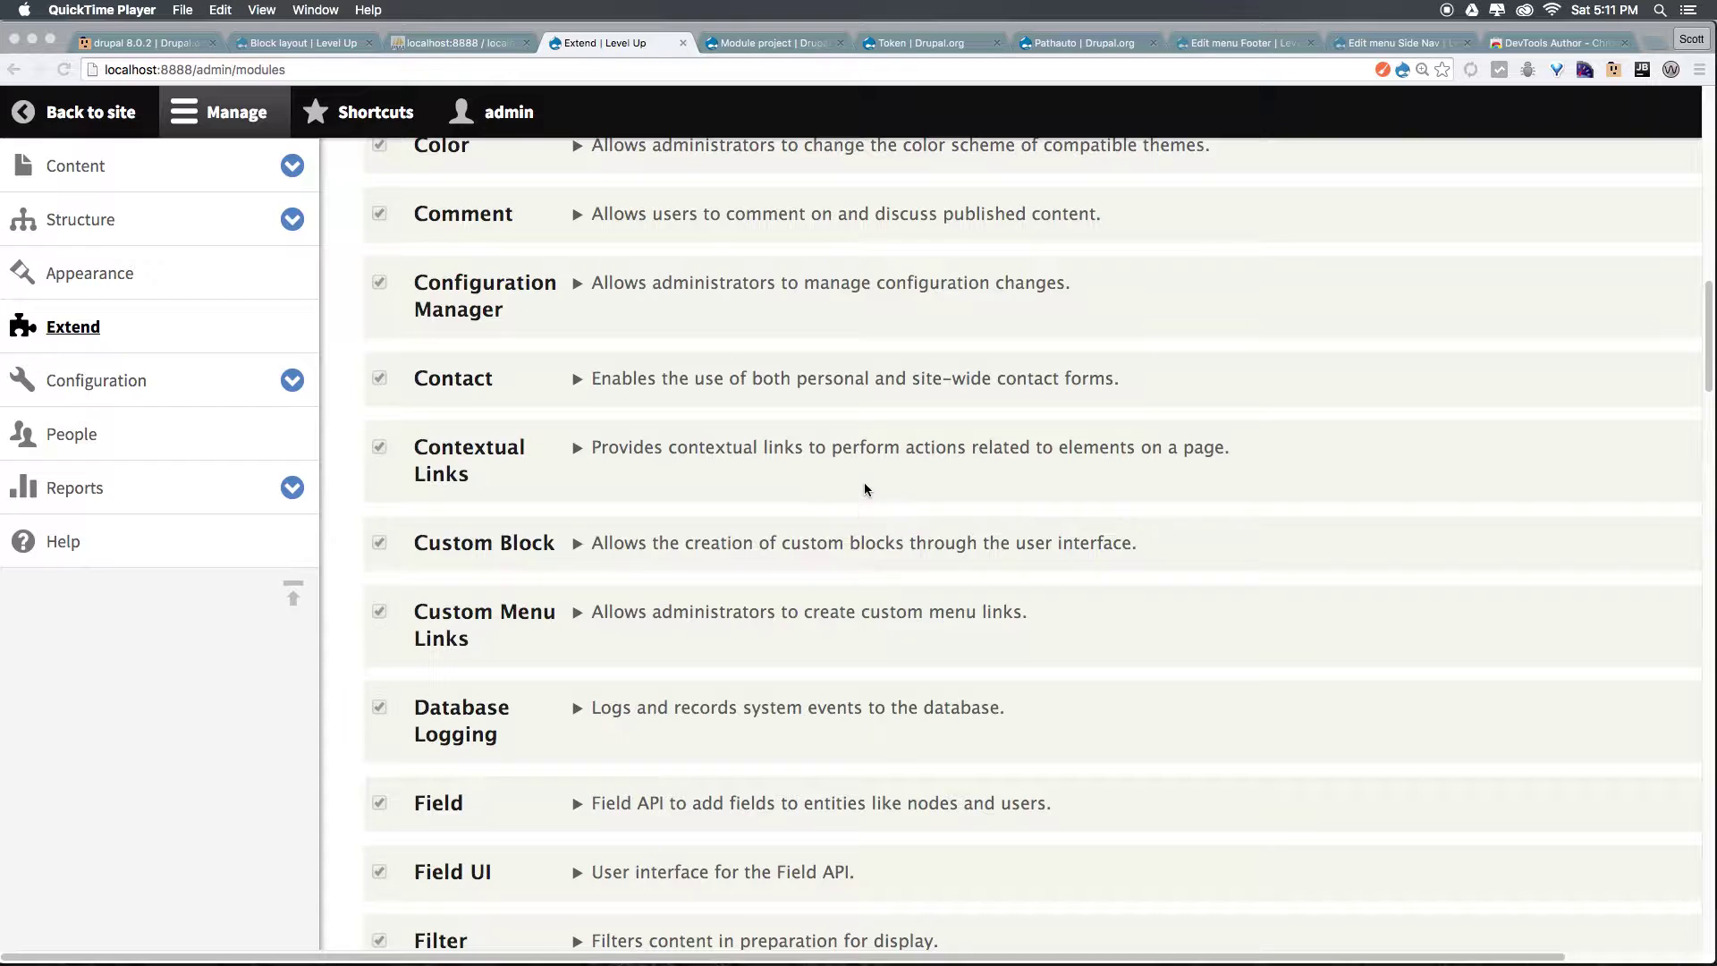
# - Check the URL aliases list under Search and metadata, which holds only /about-us
pyautogui.scroll(-20, 760, 537)
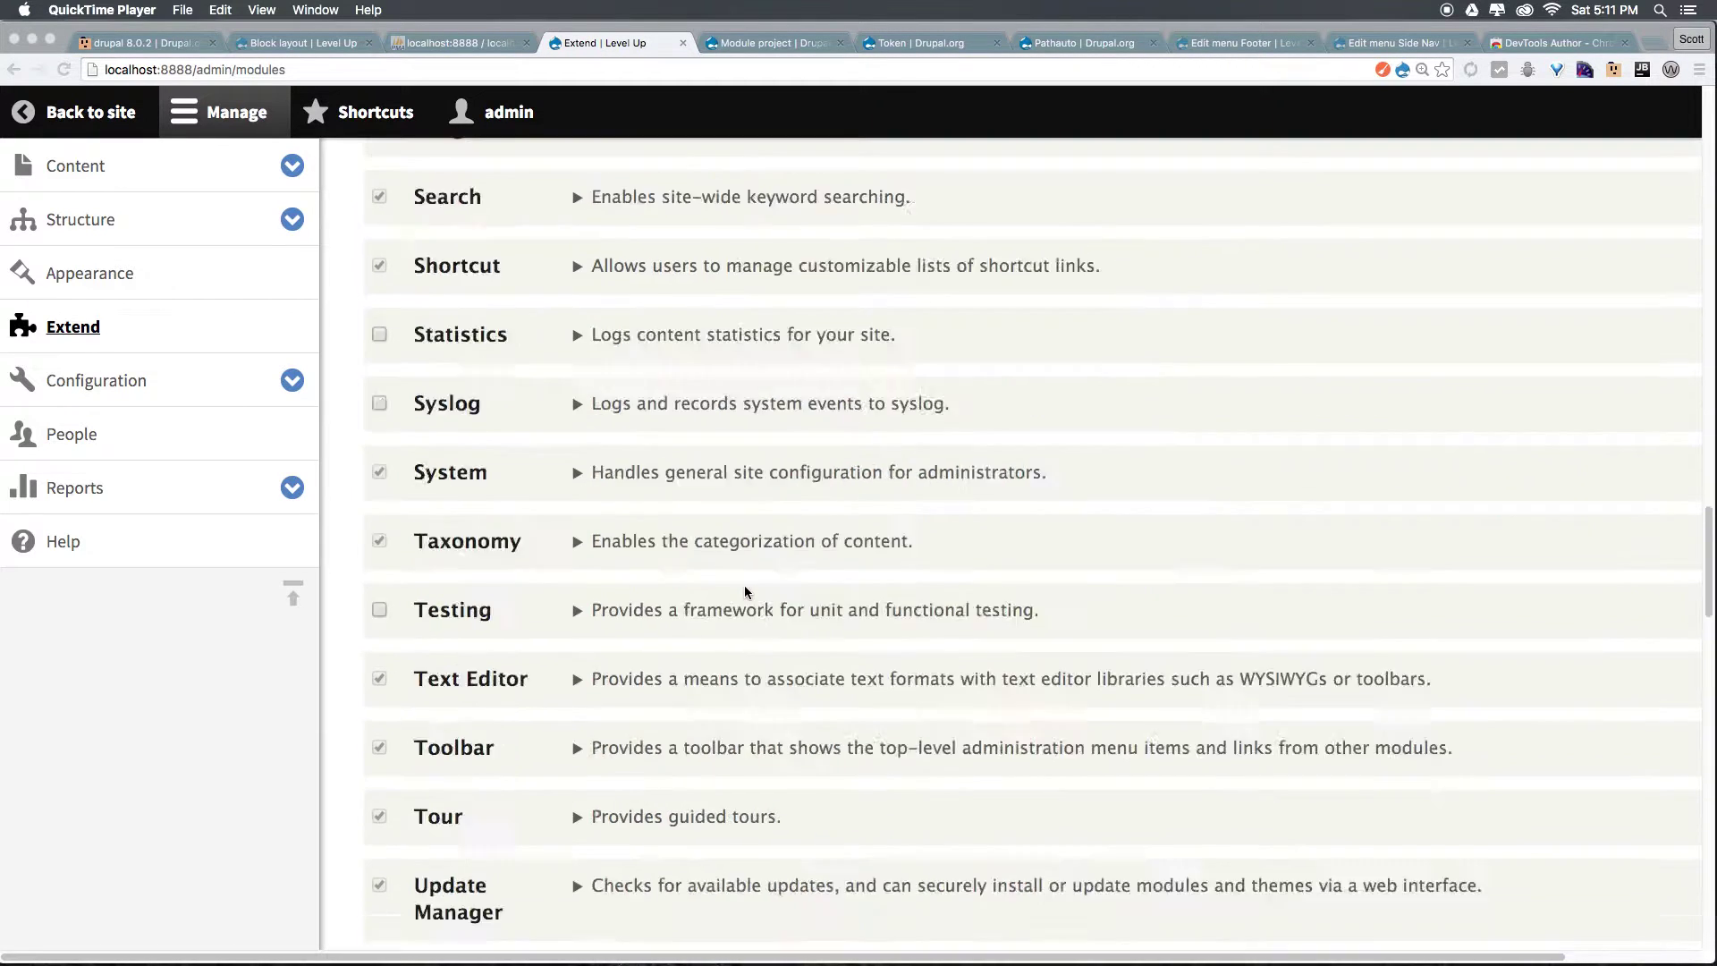
pyautogui.scroll(-13, 724, 572)
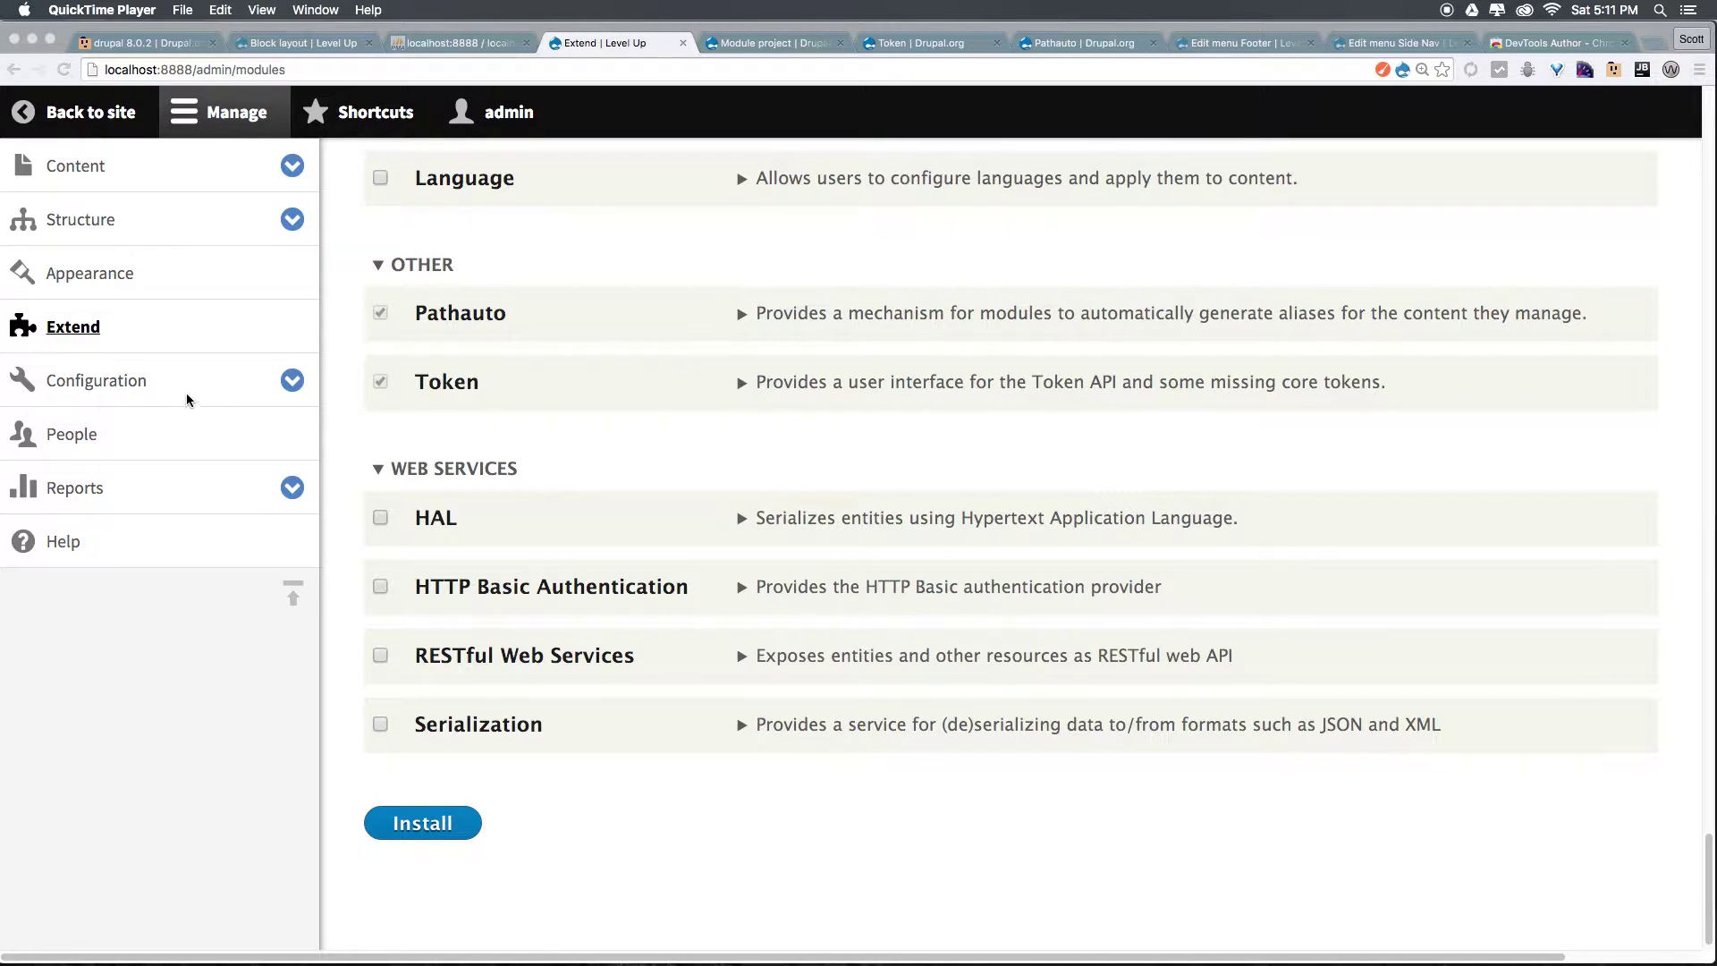
pyautogui.click(300, 392)
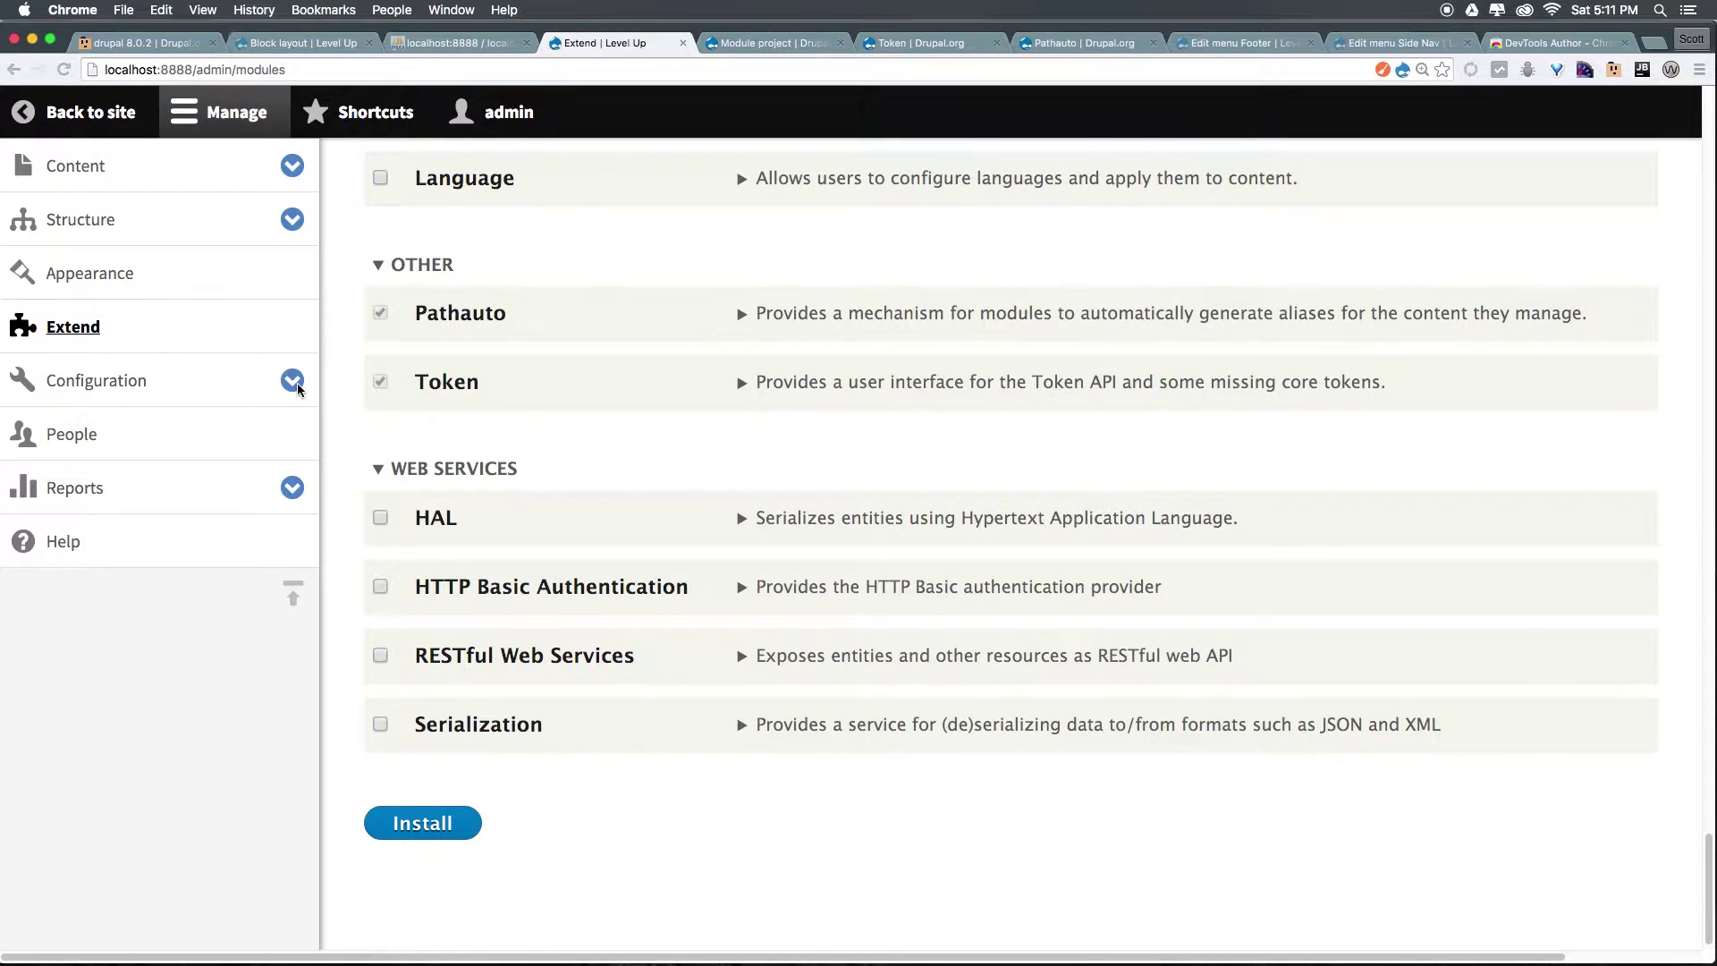
pyautogui.click(109, 379)
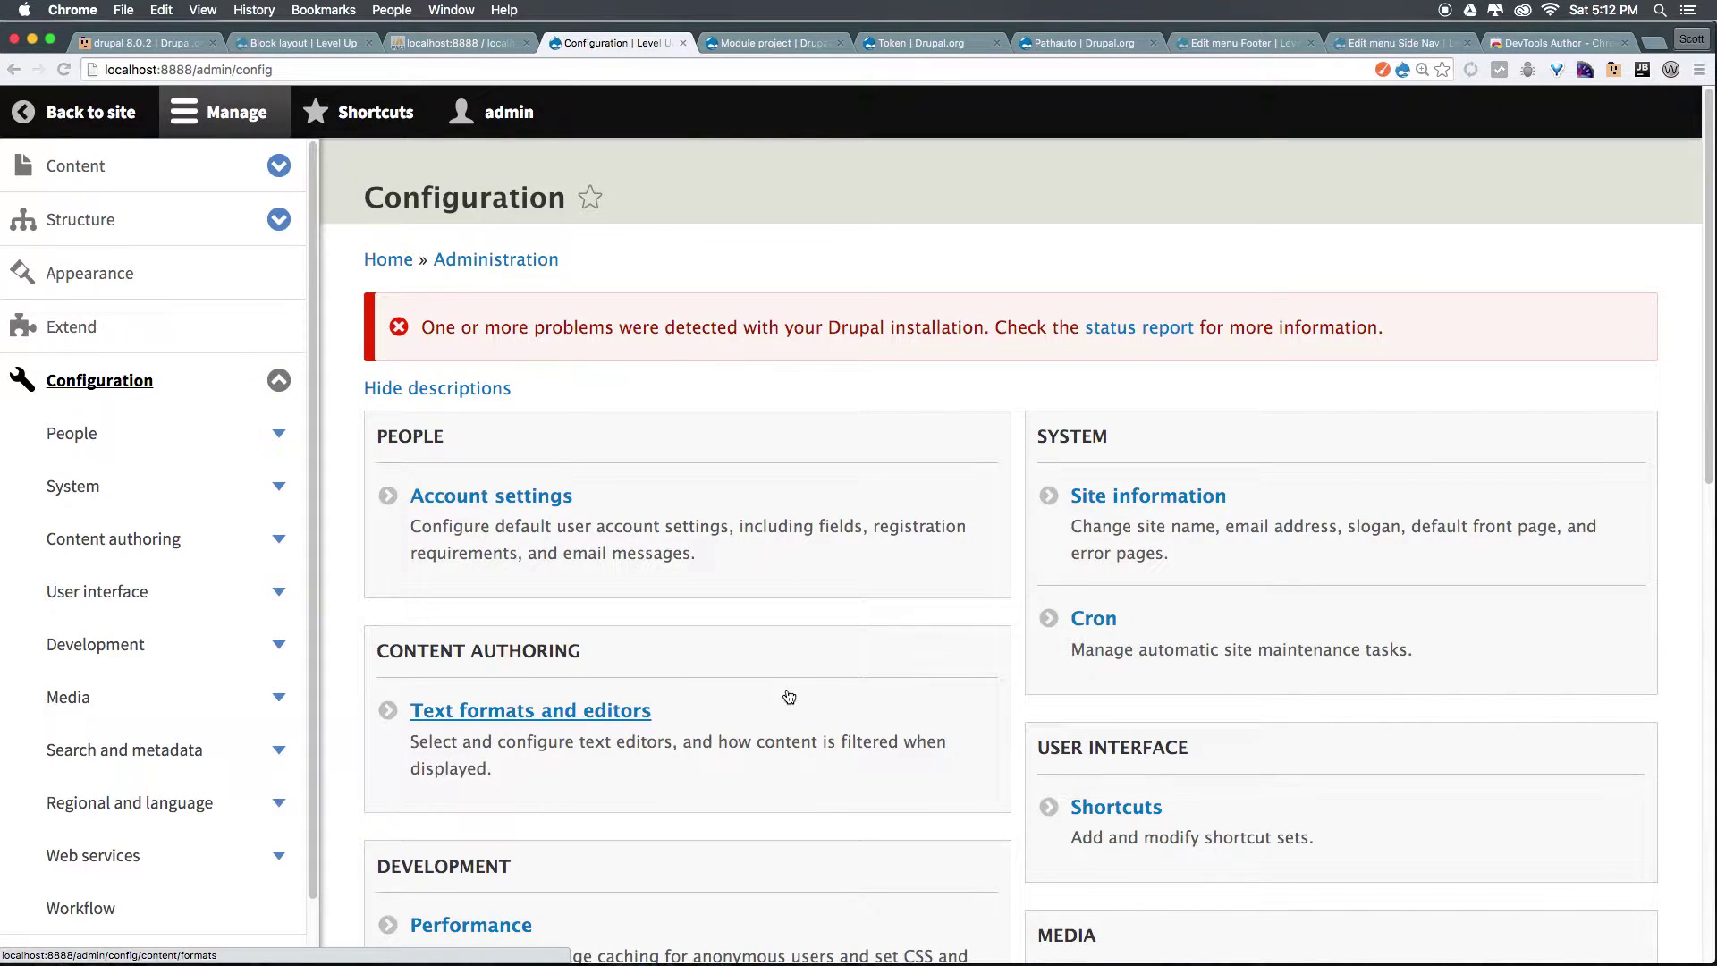
pyautogui.scroll(-10, 787, 697)
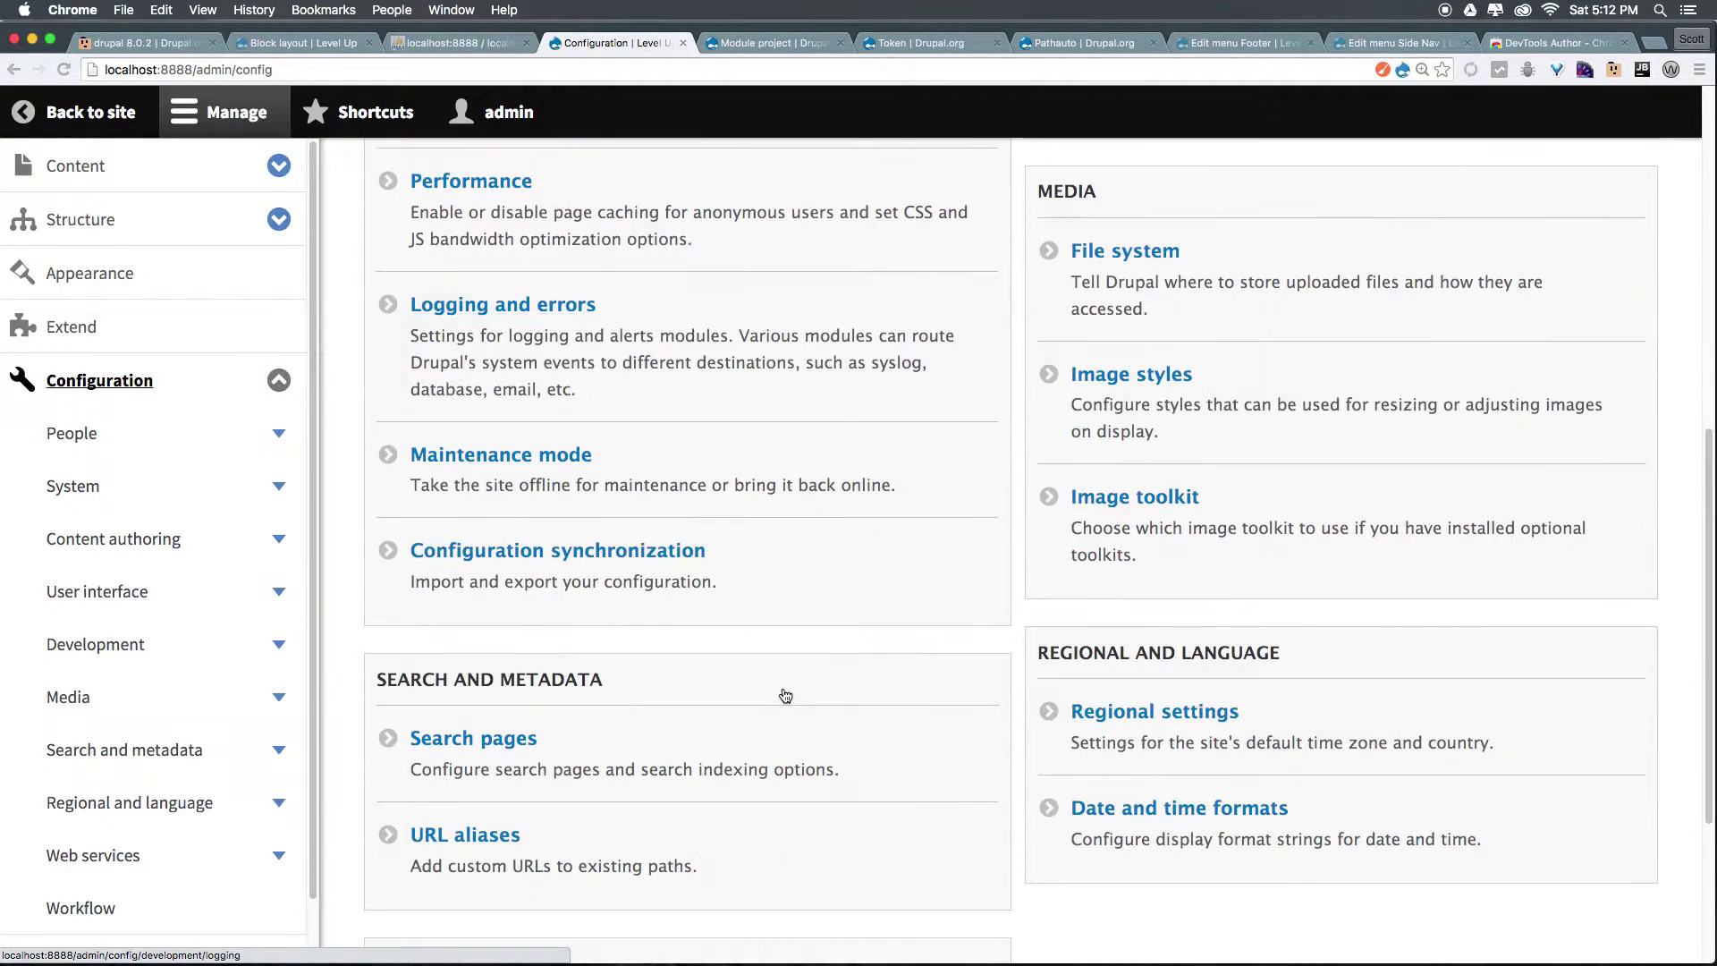
pyautogui.scroll(-2, 614, 716)
pyautogui.scroll(-2, 519, 684)
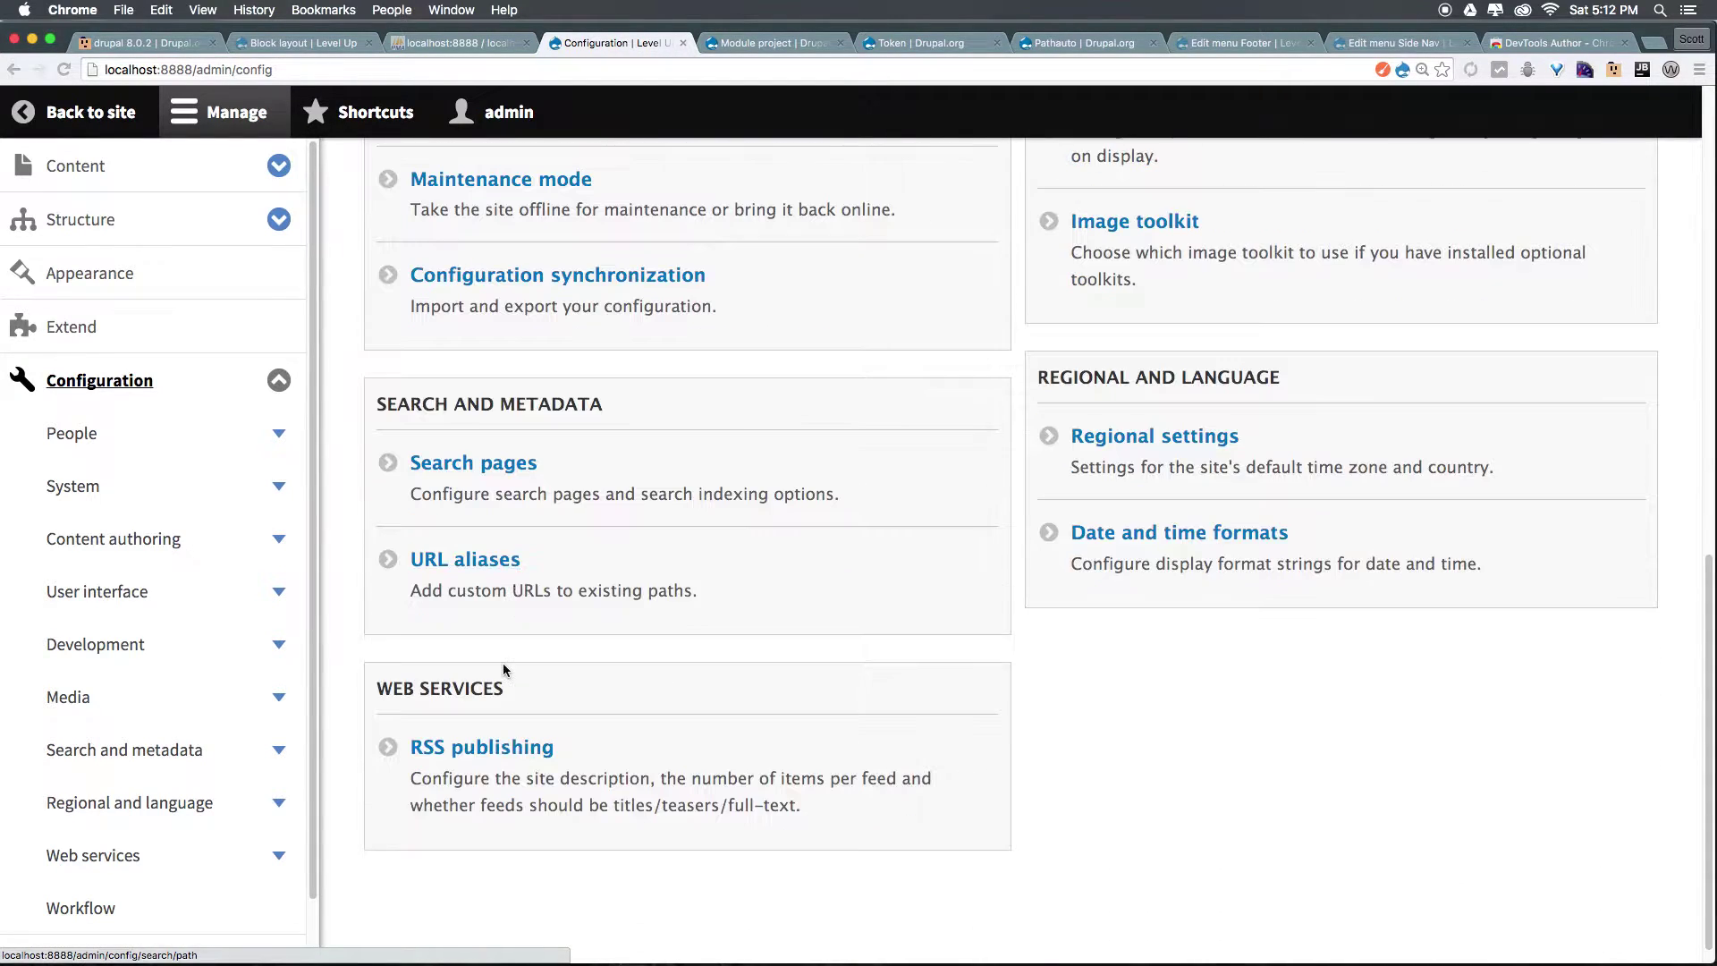
pyautogui.click(435, 562)
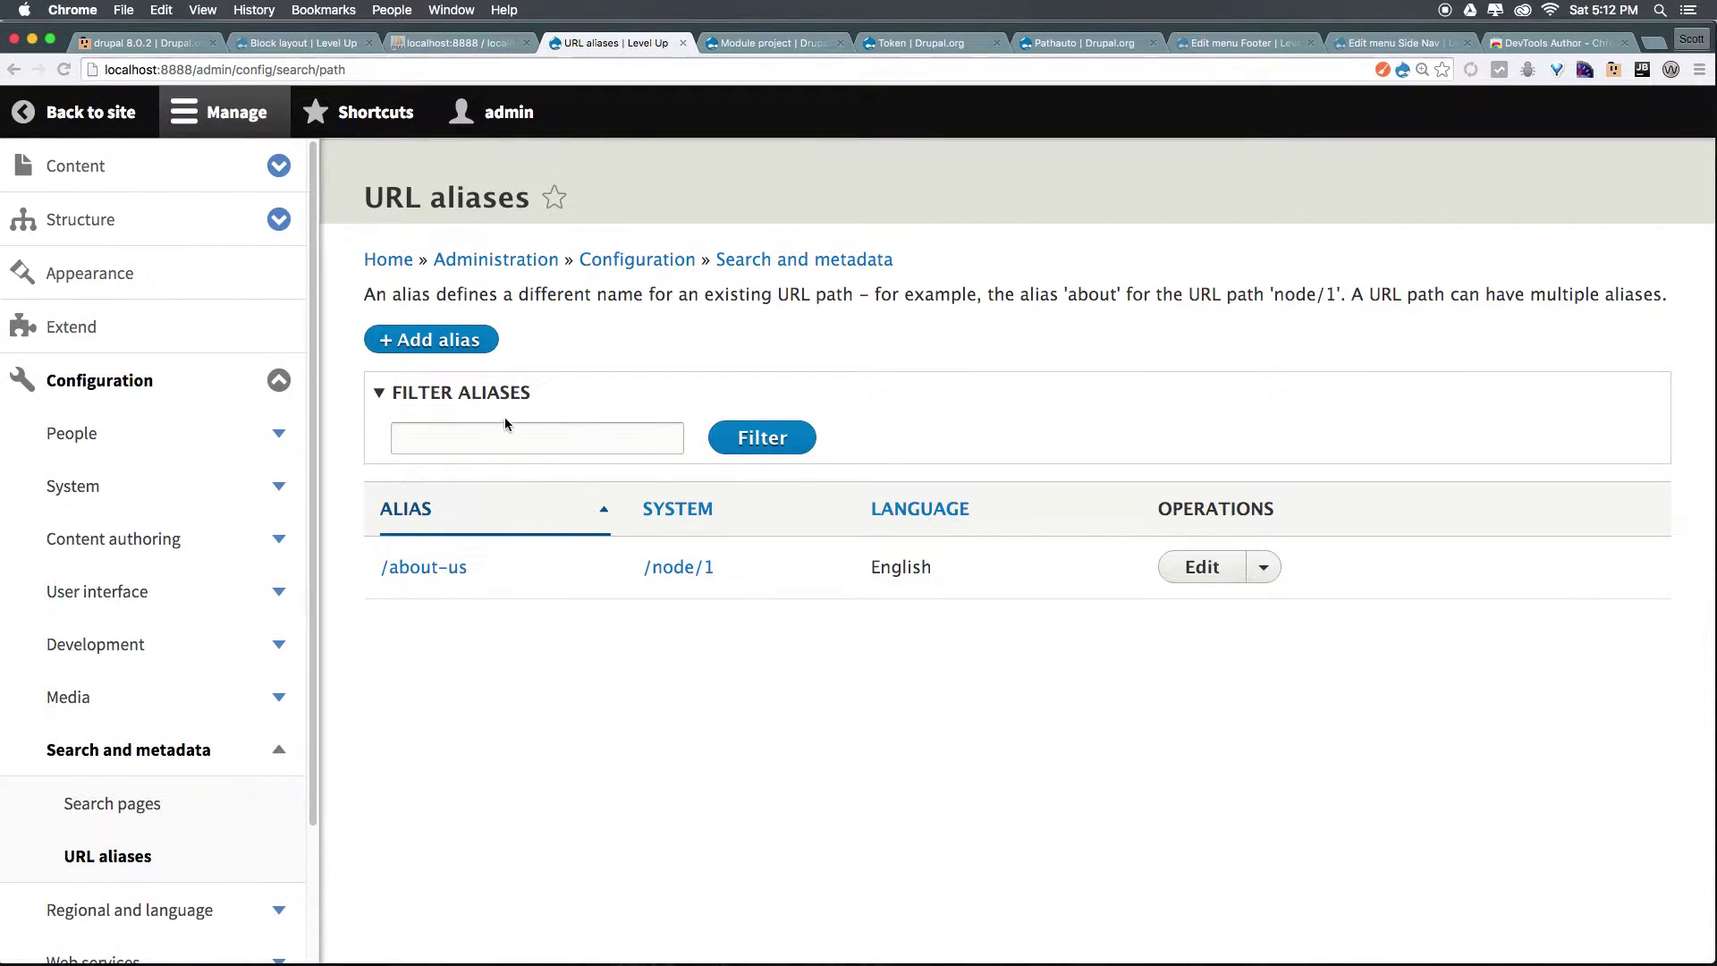
# - Filter the Extend module list for 'Path' and go to Pathauto's configuration
pyautogui.press('super+bracketleft')
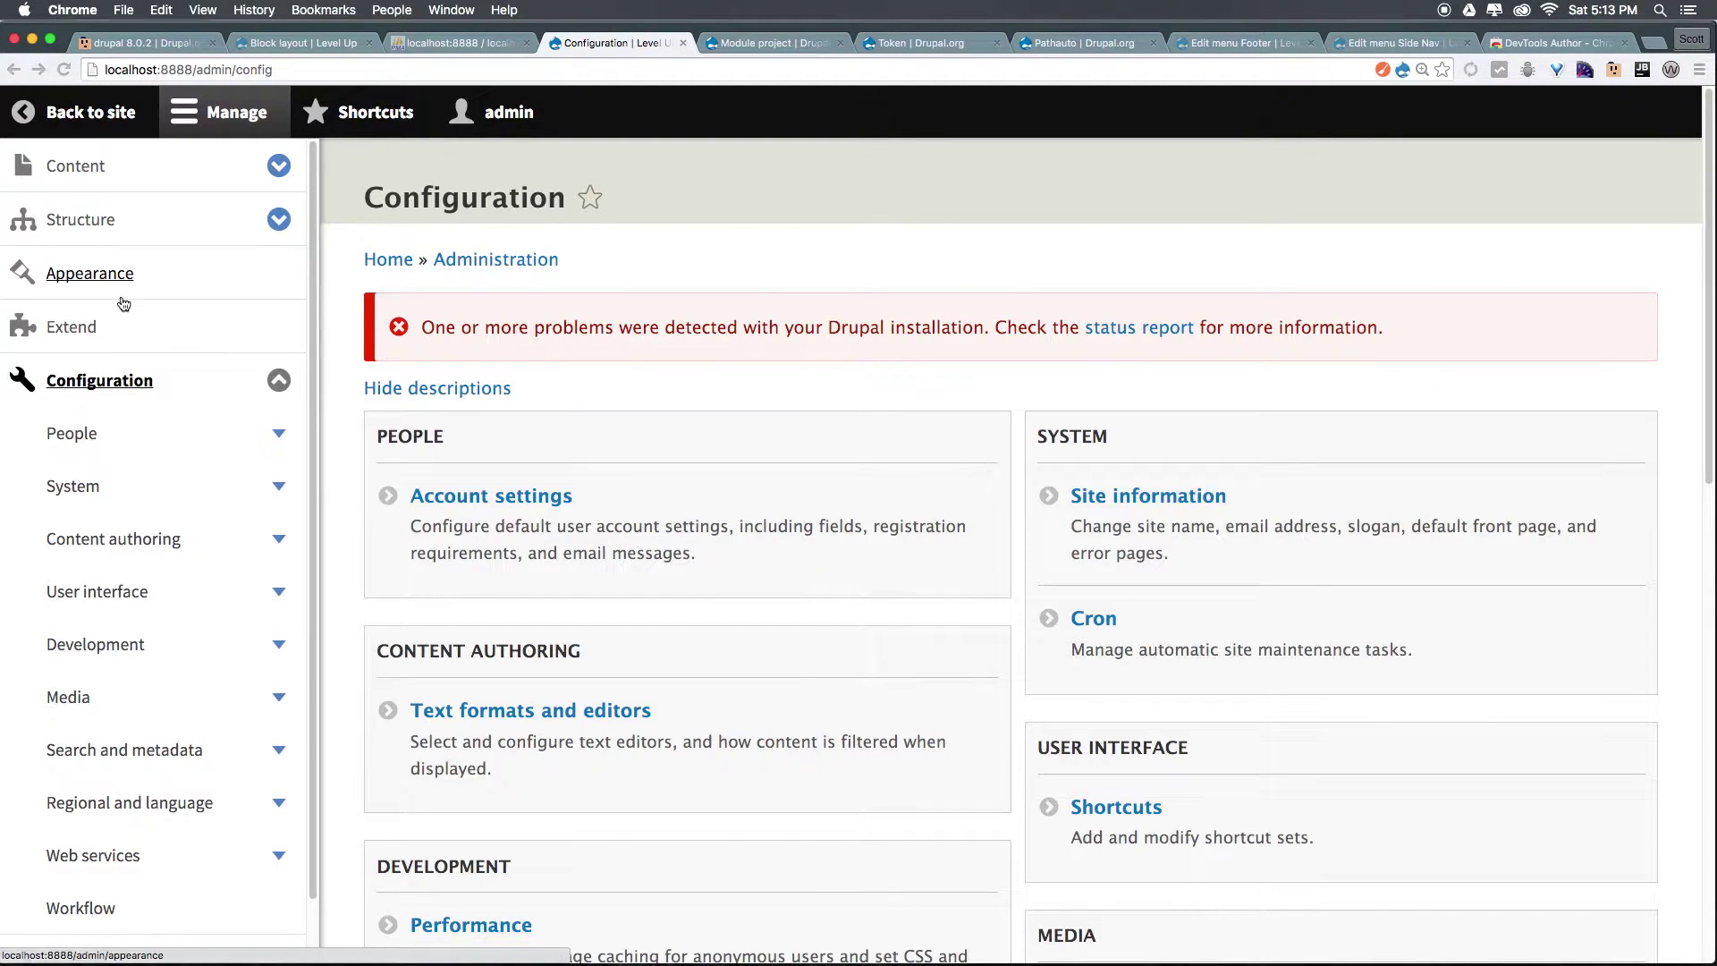
pyautogui.click(82, 331)
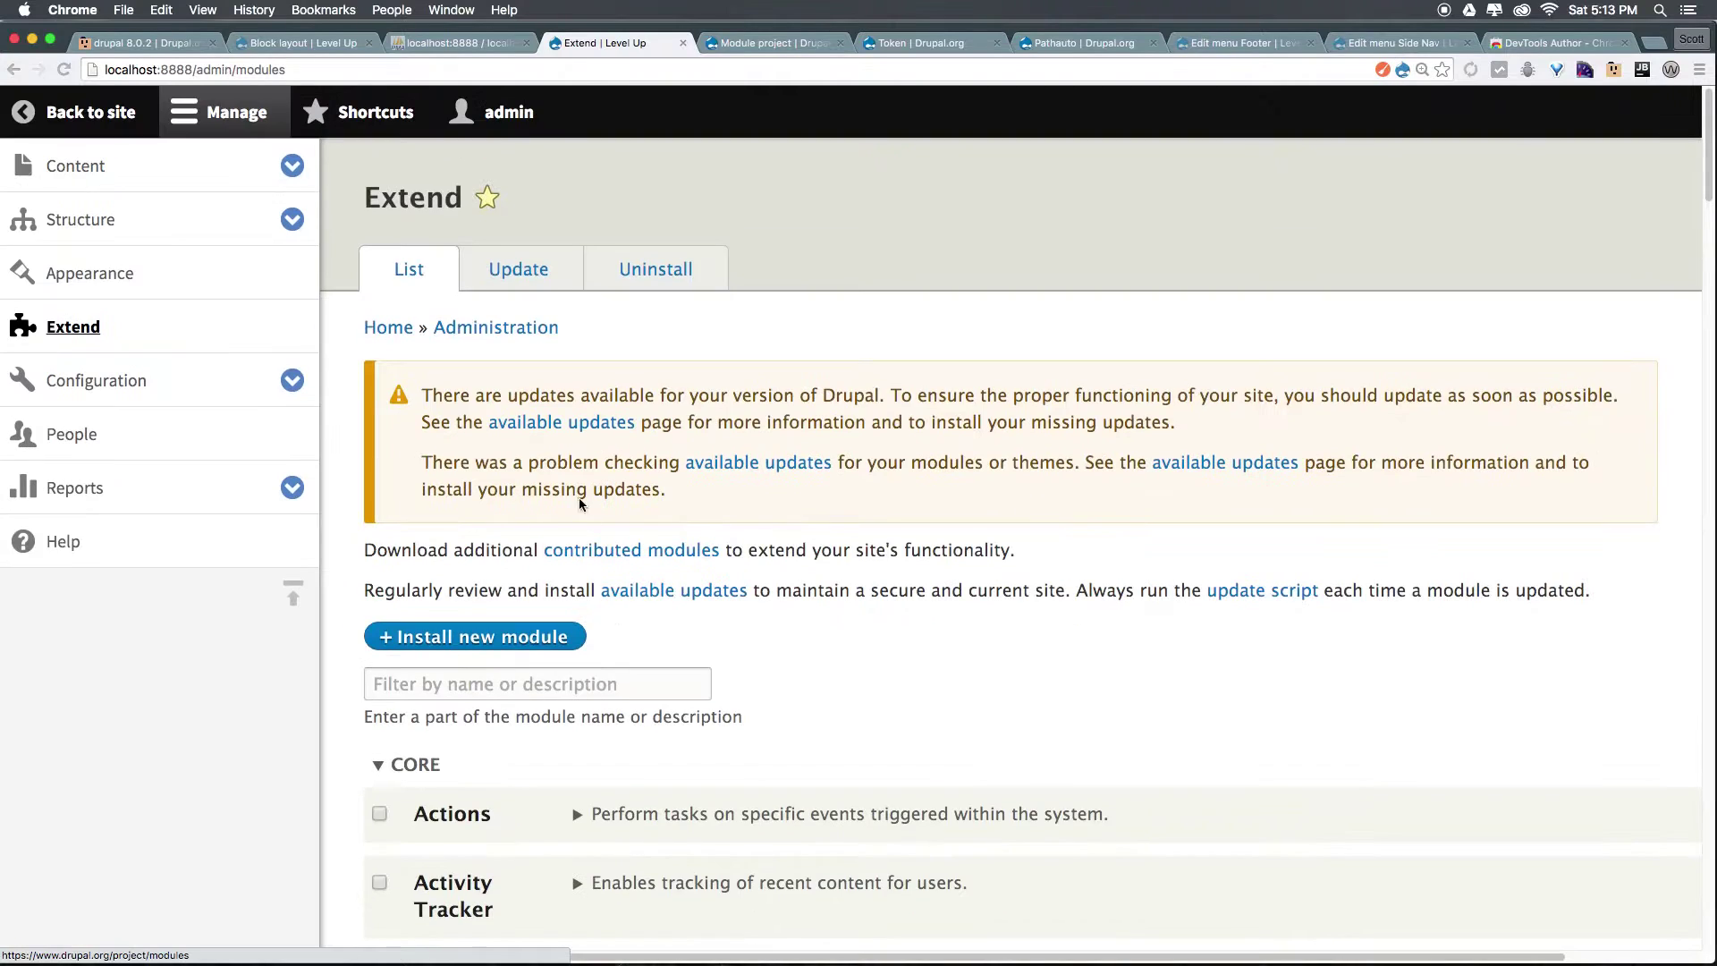
pyautogui.click(460, 684)
pyautogui.write('Path')
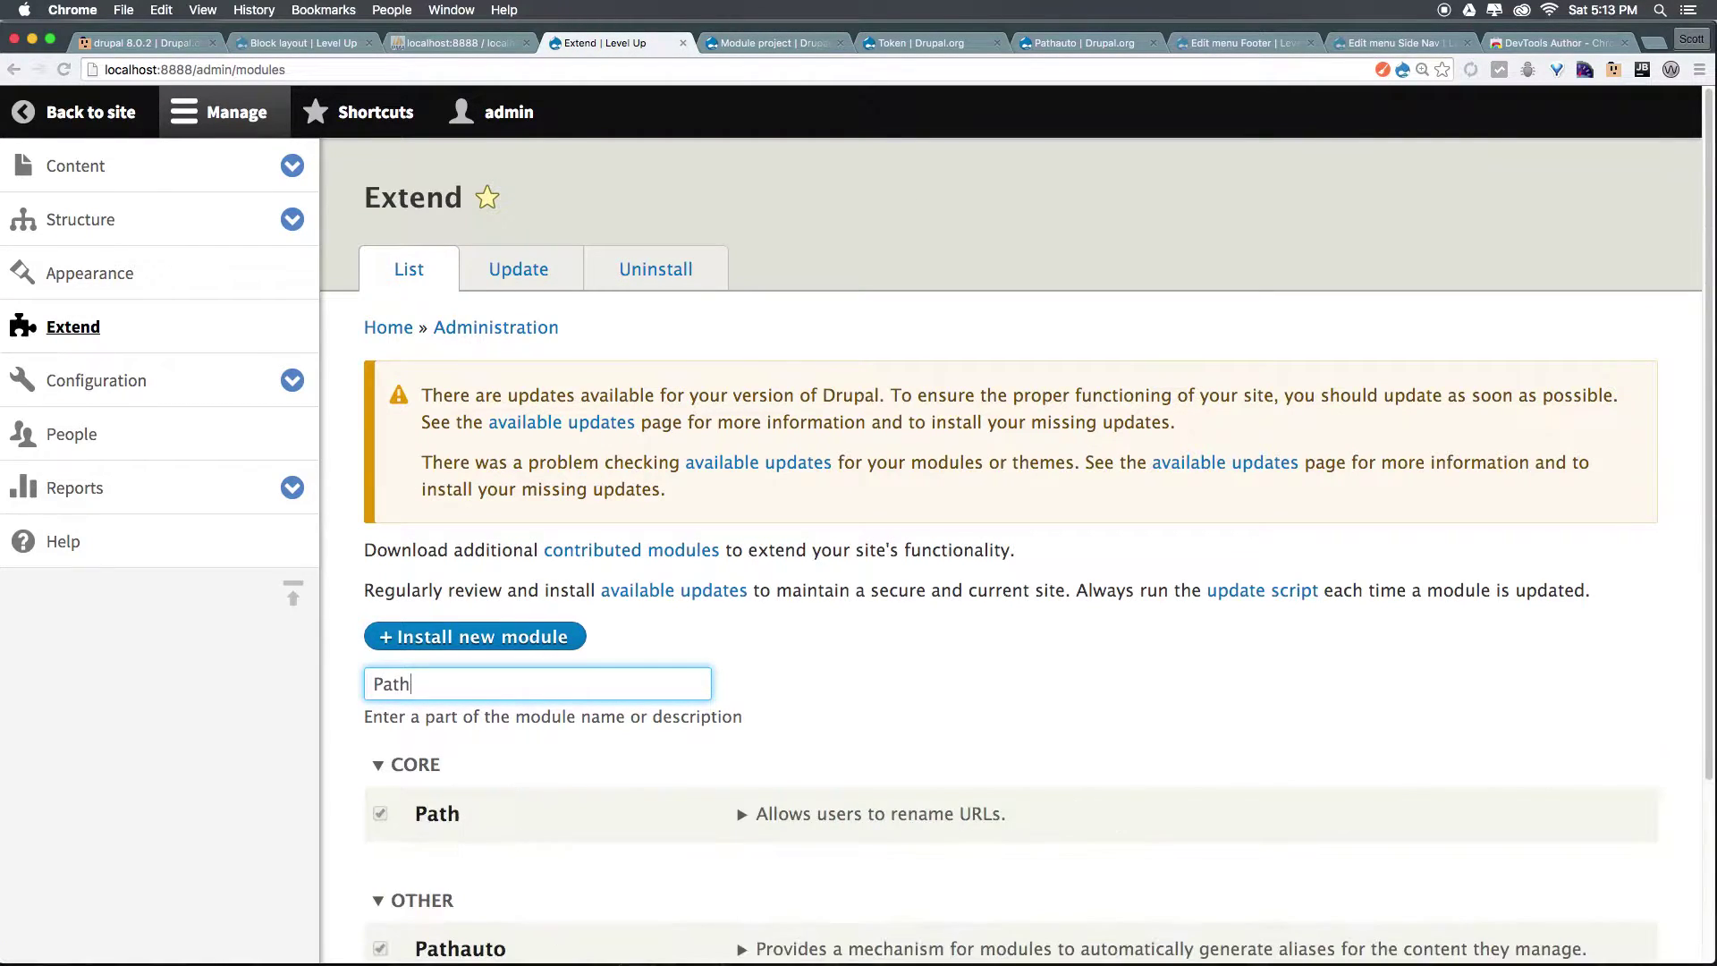
pyautogui.scroll(-3, 1314, 582)
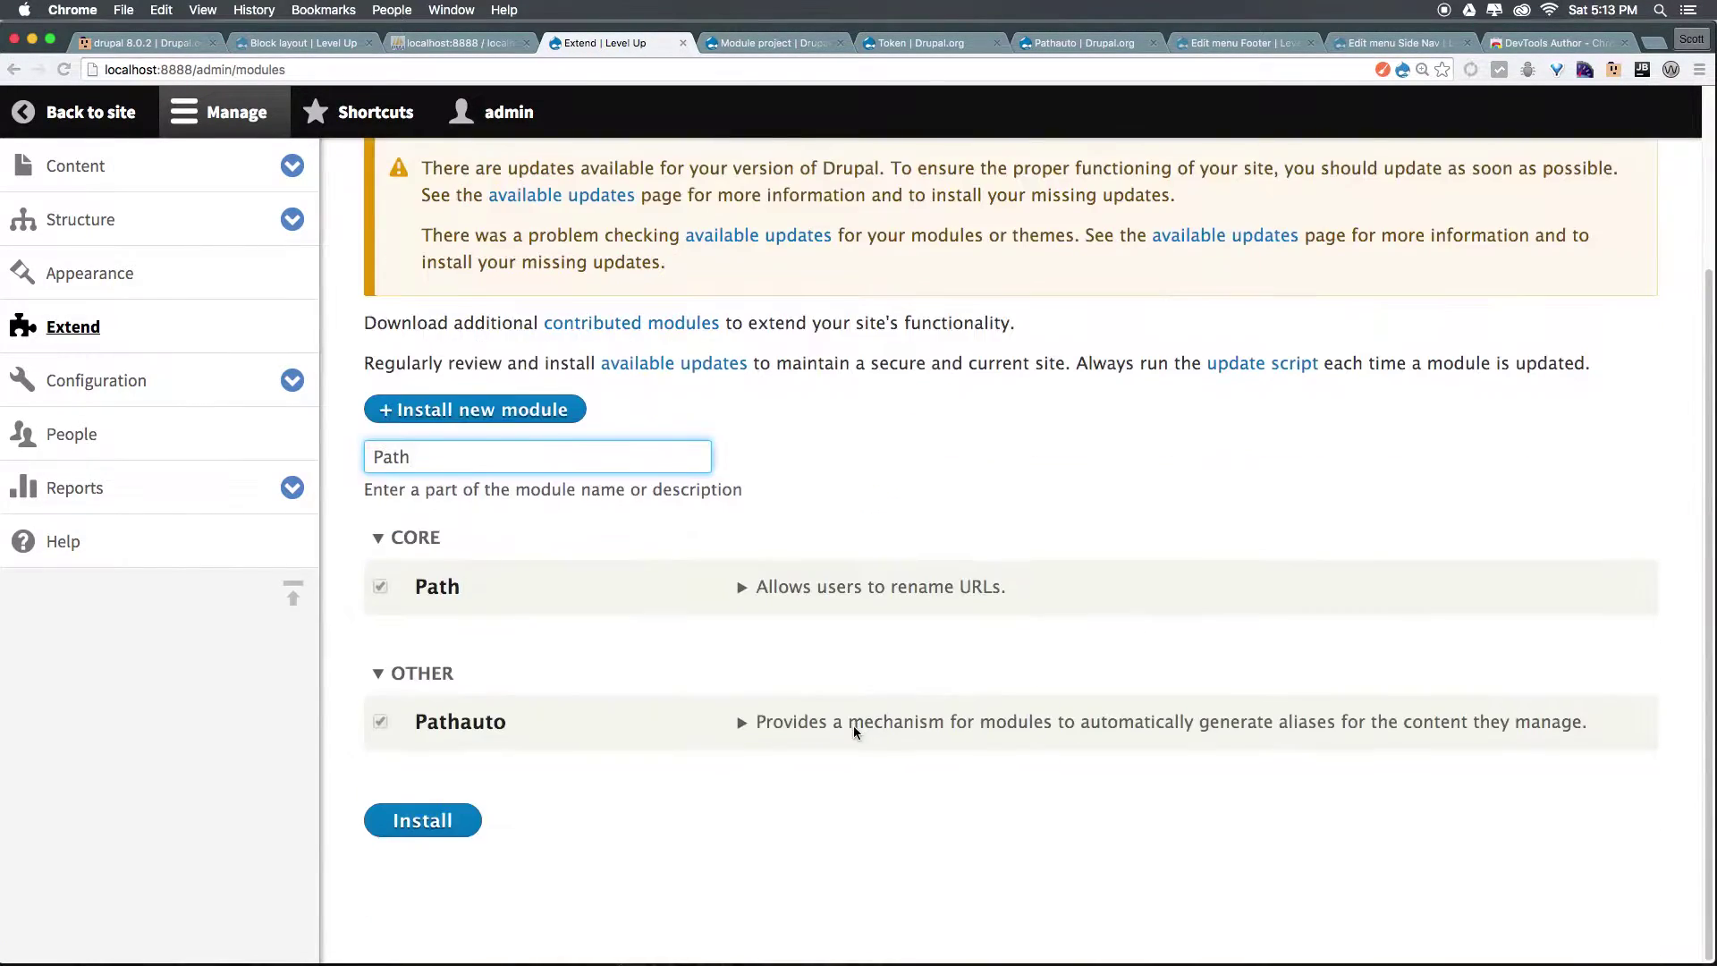
pyautogui.click(742, 723)
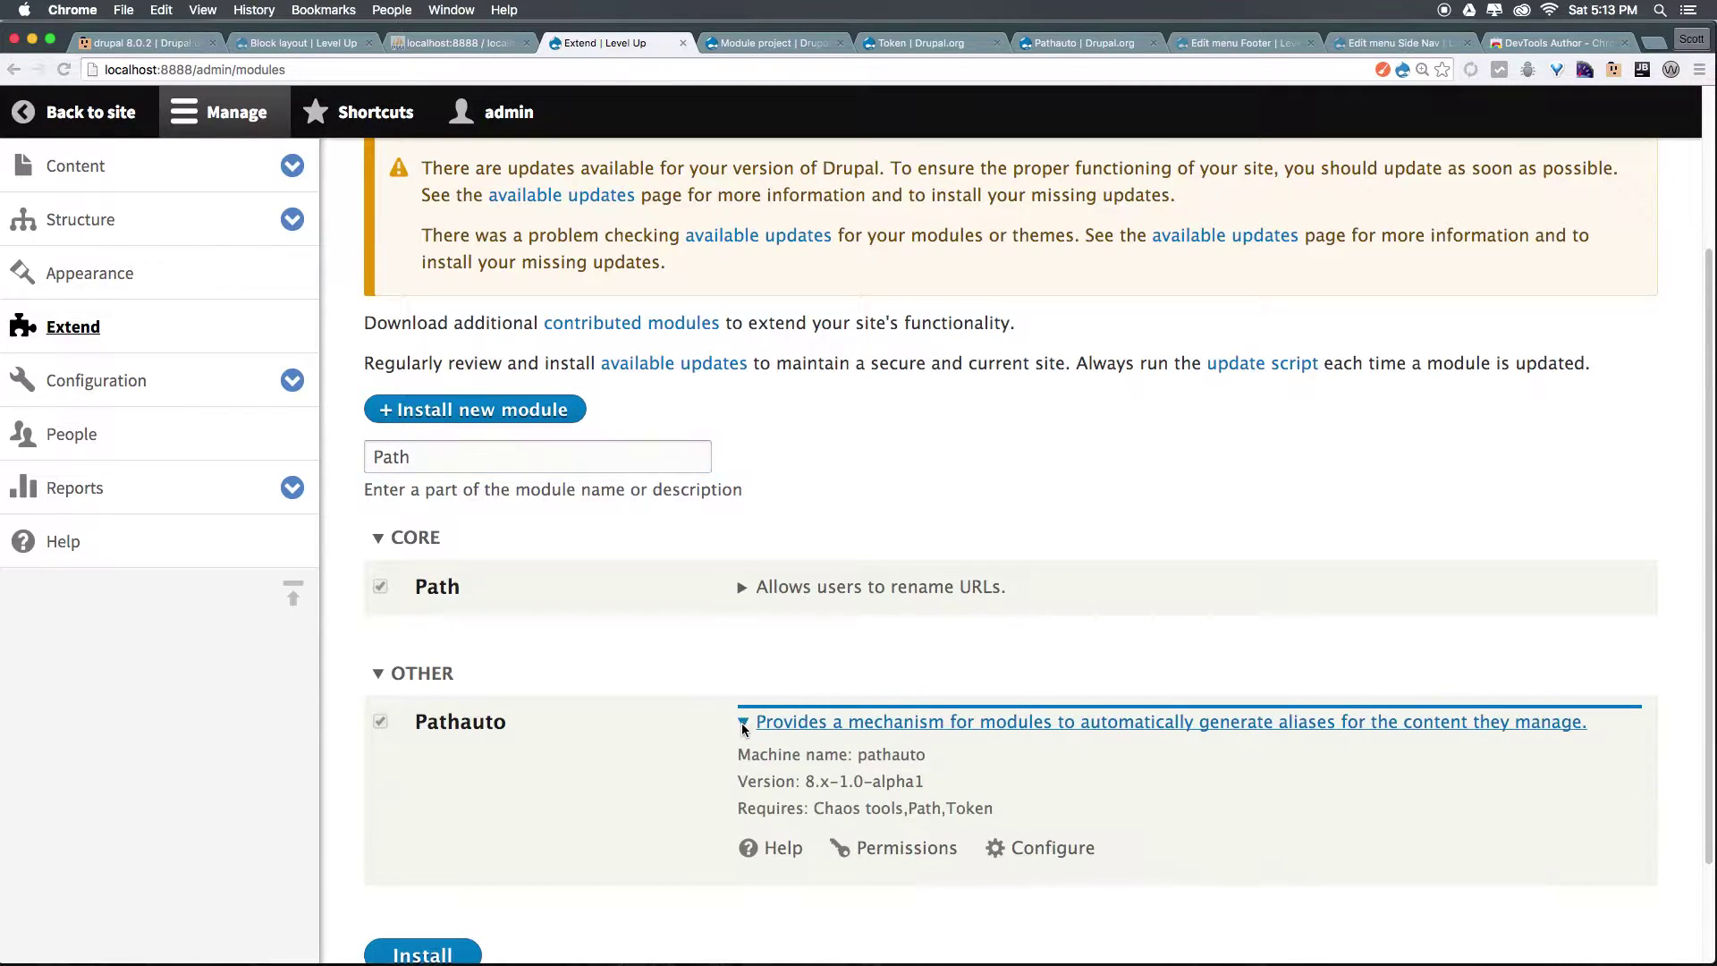
pyautogui.scroll(-2, 742, 722)
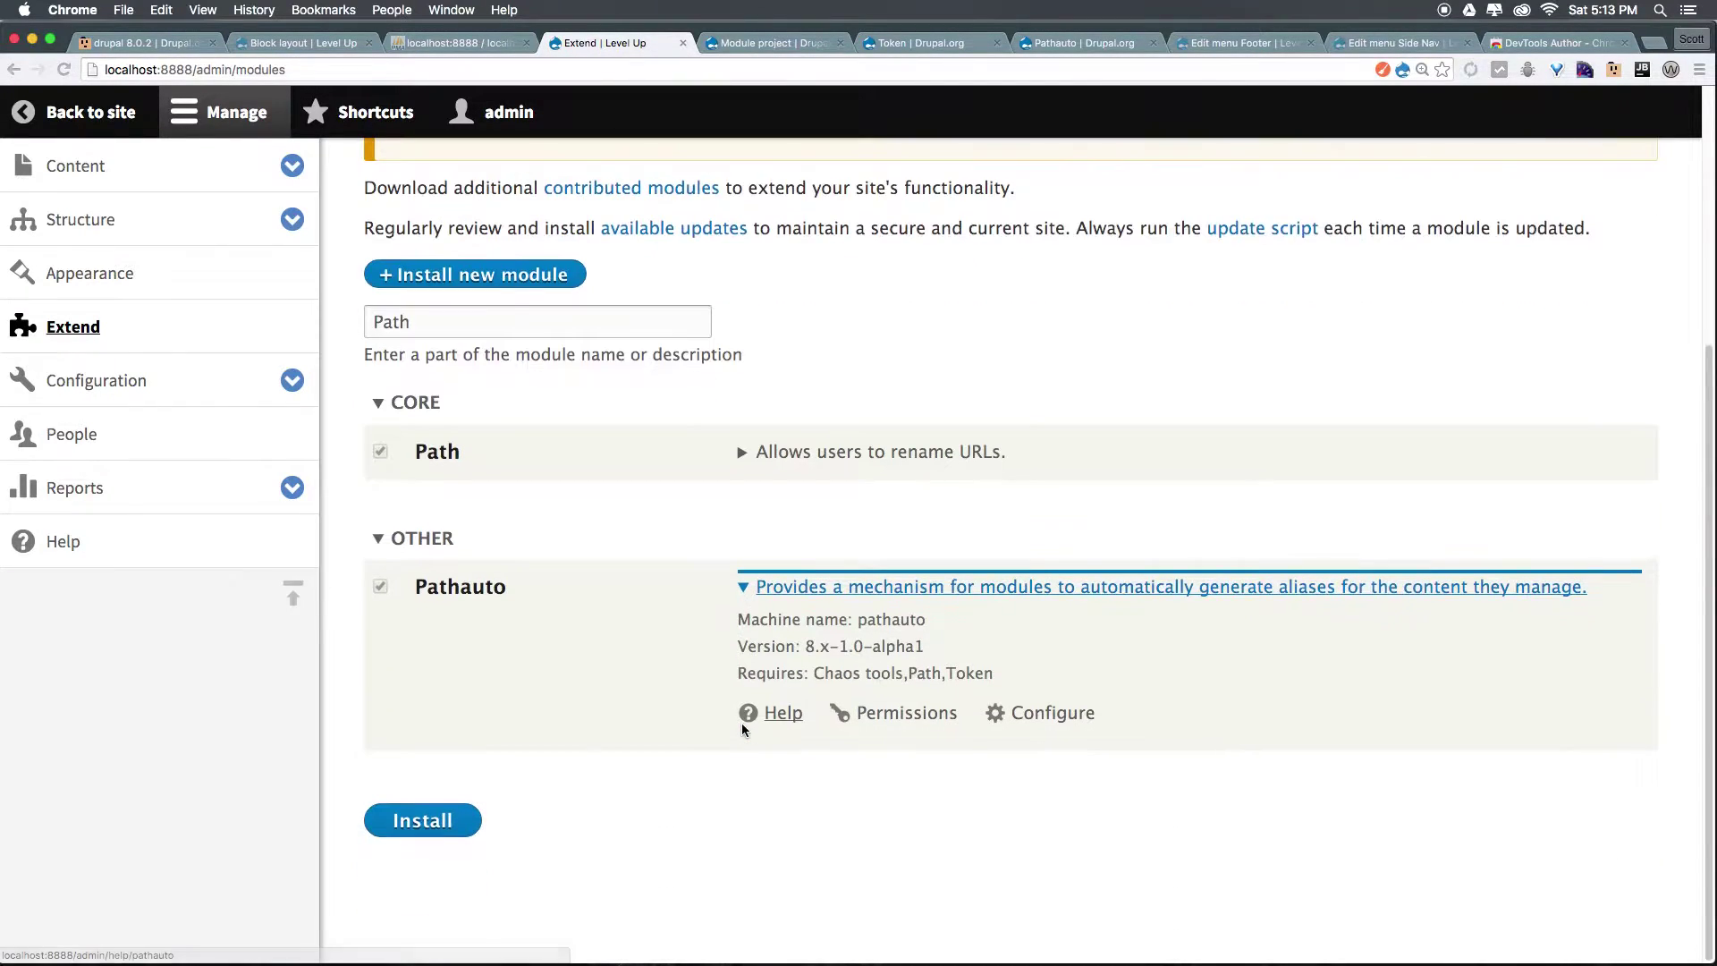
pyautogui.click(1035, 718)
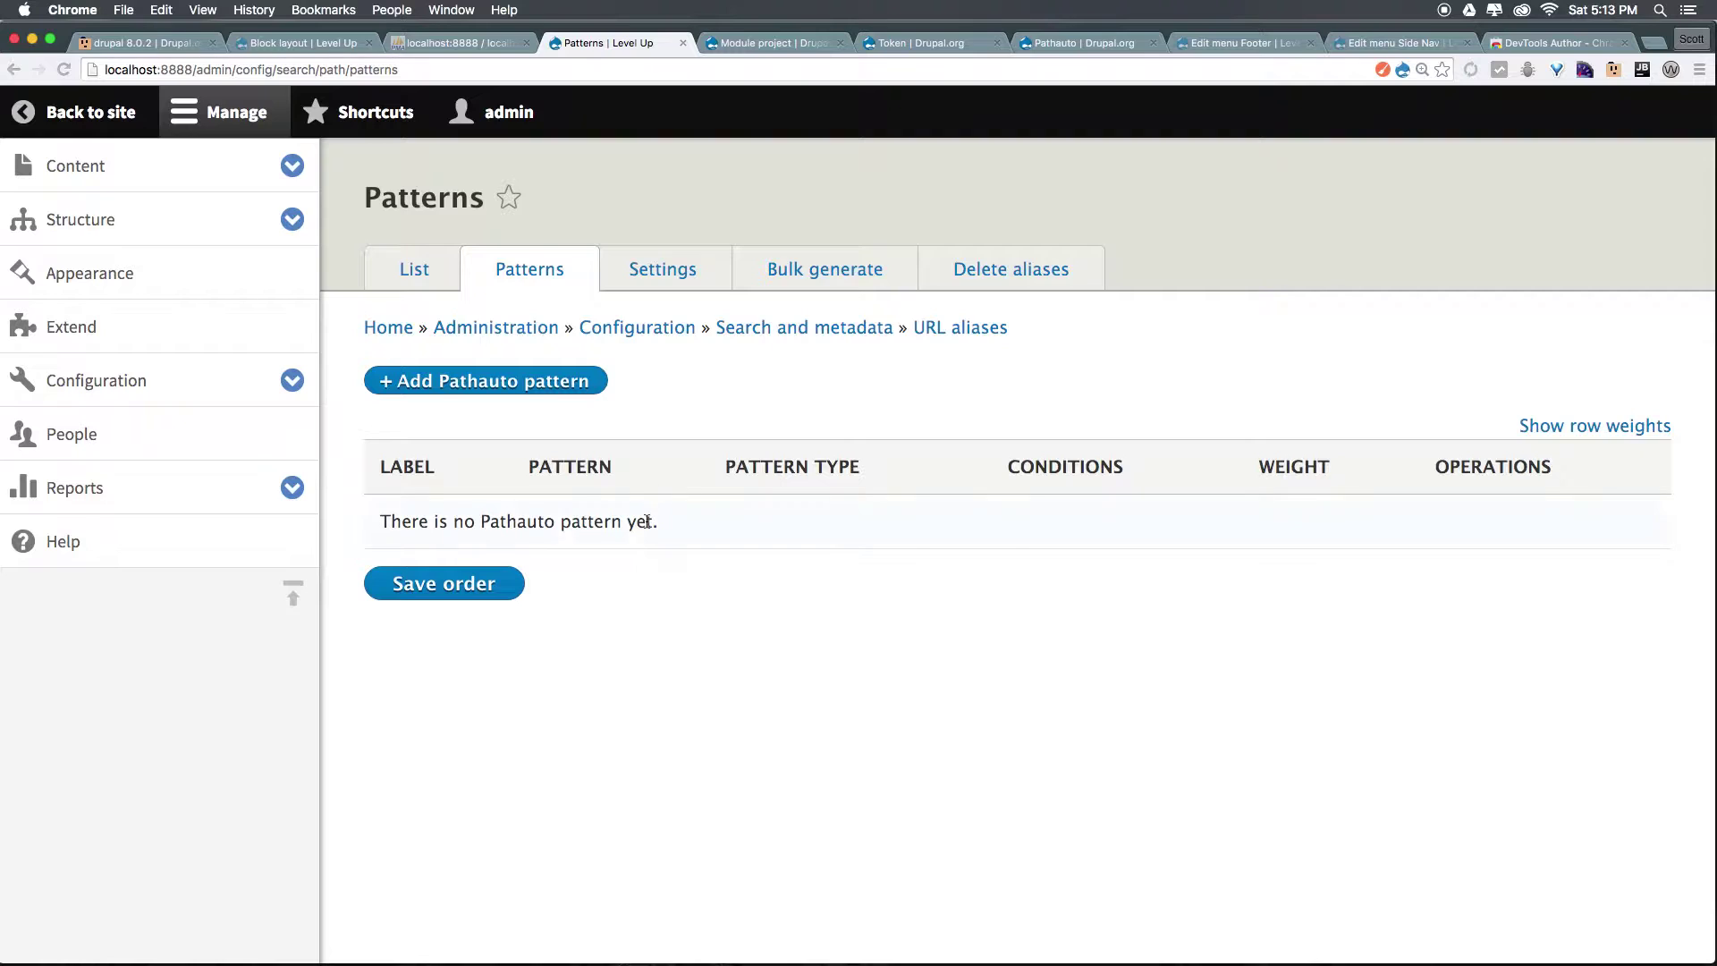
# - Begin a Content pattern for Article with path /post/ and show the available tokens
pyautogui.click(537, 381)
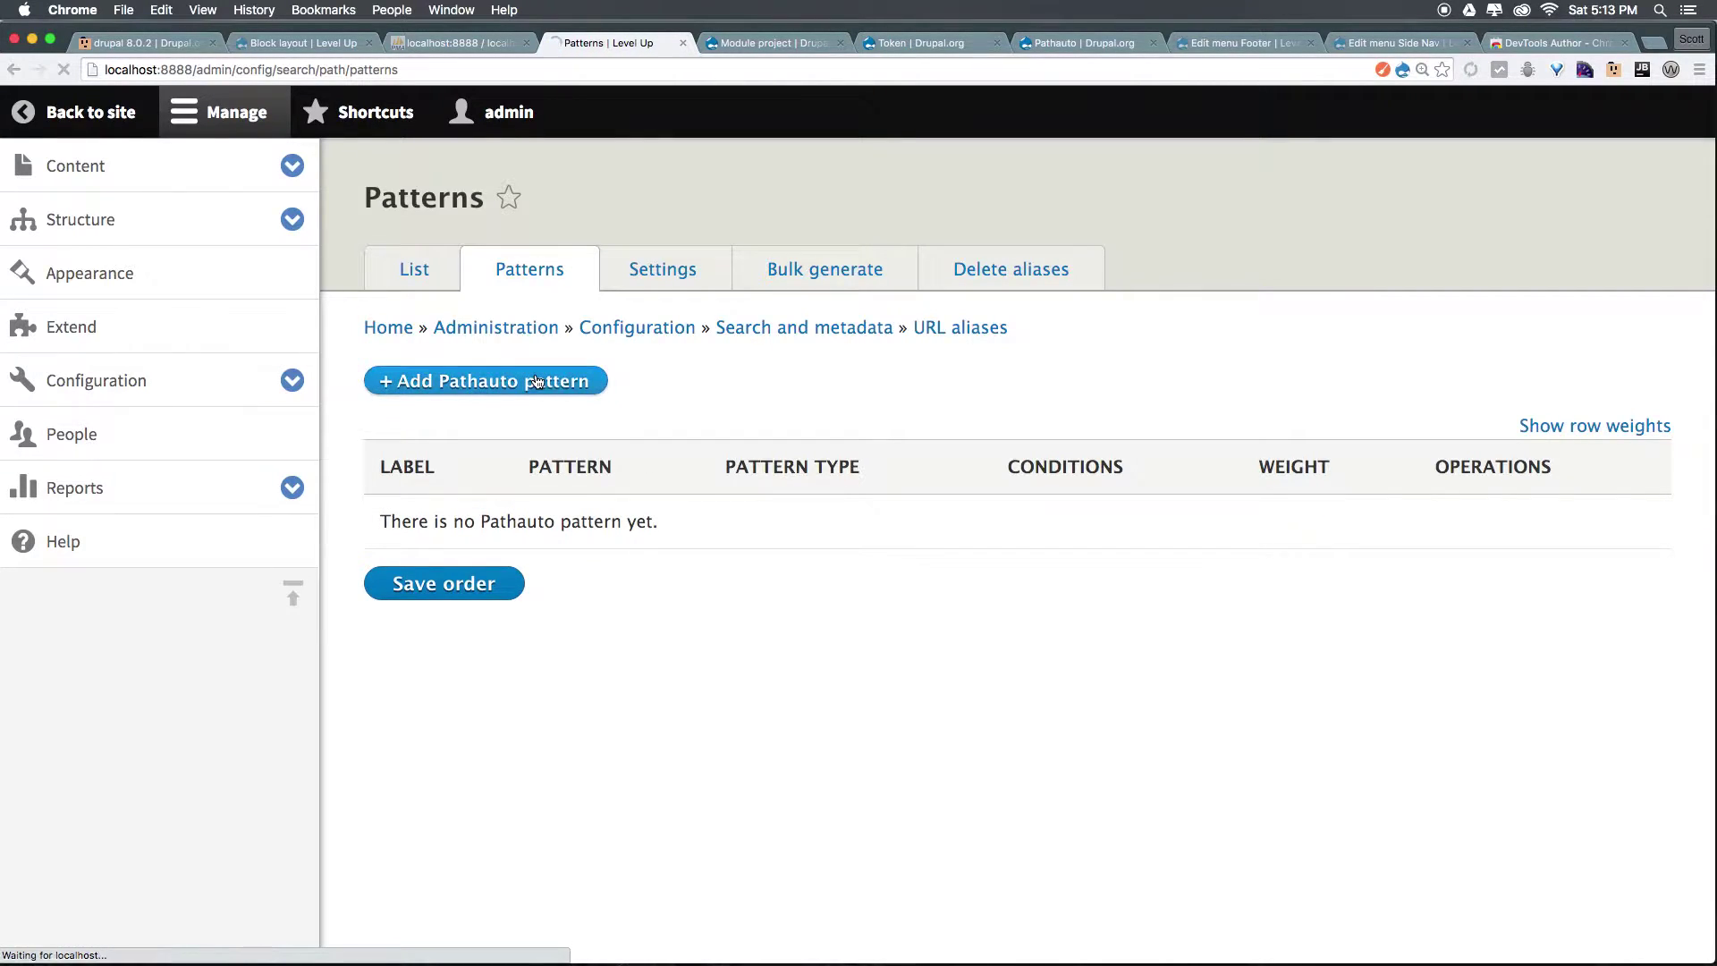
pyautogui.click(519, 338)
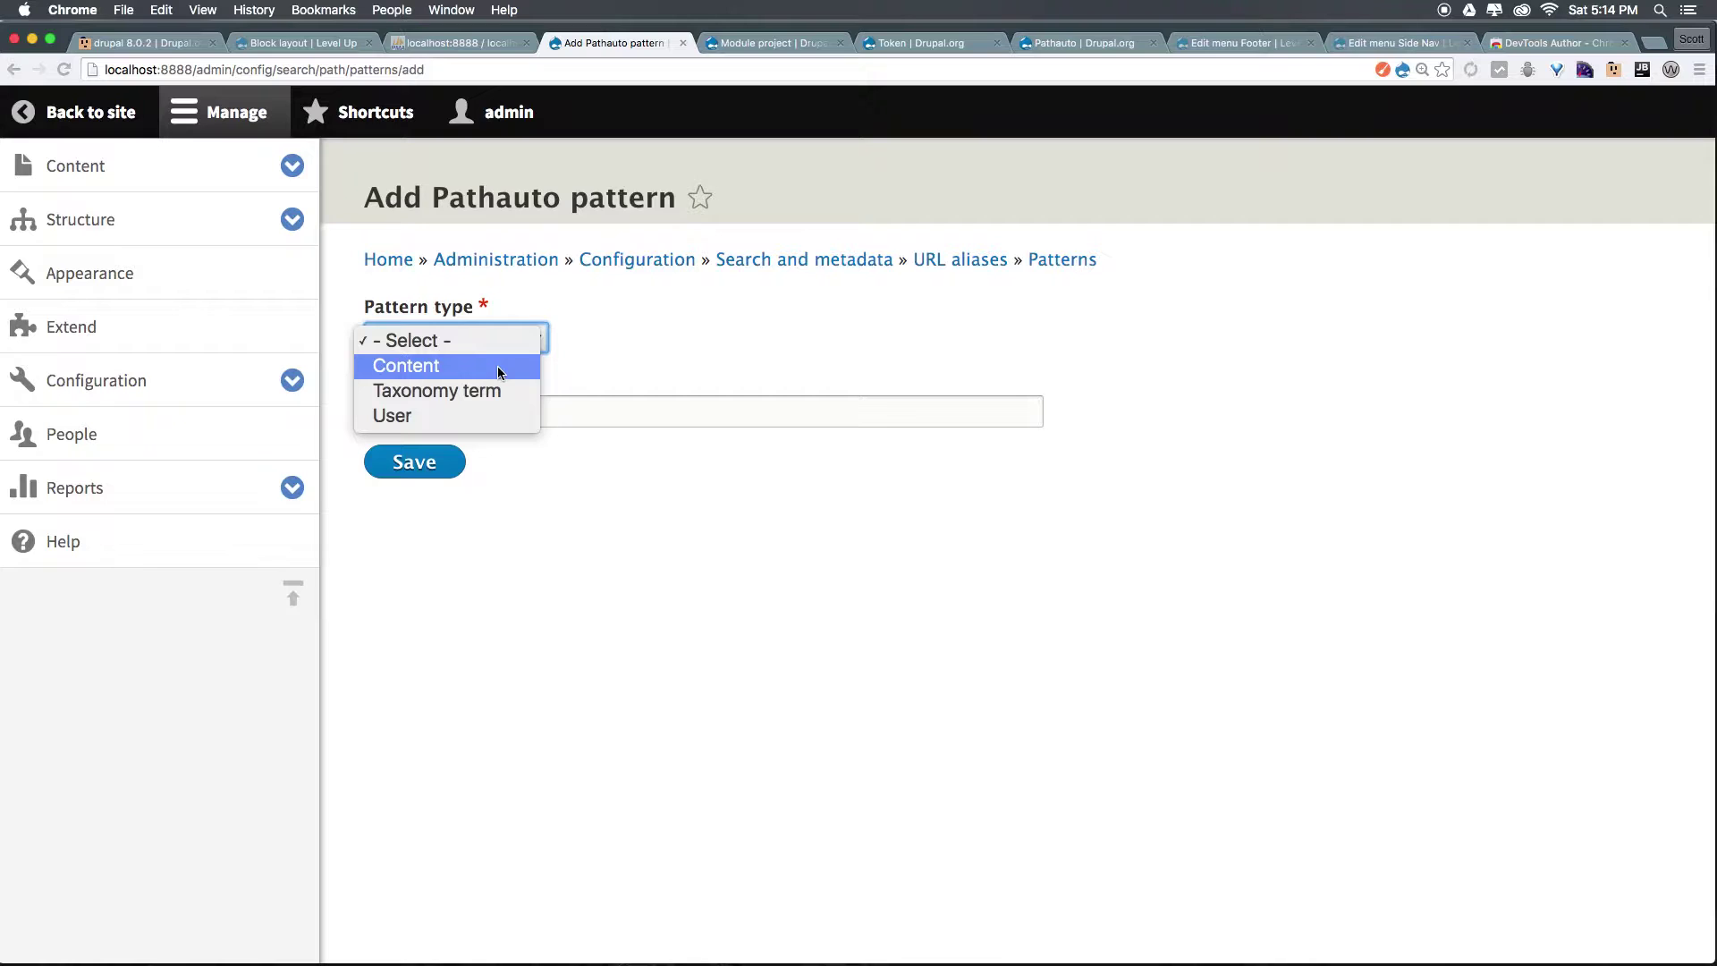
pyautogui.click(497, 367)
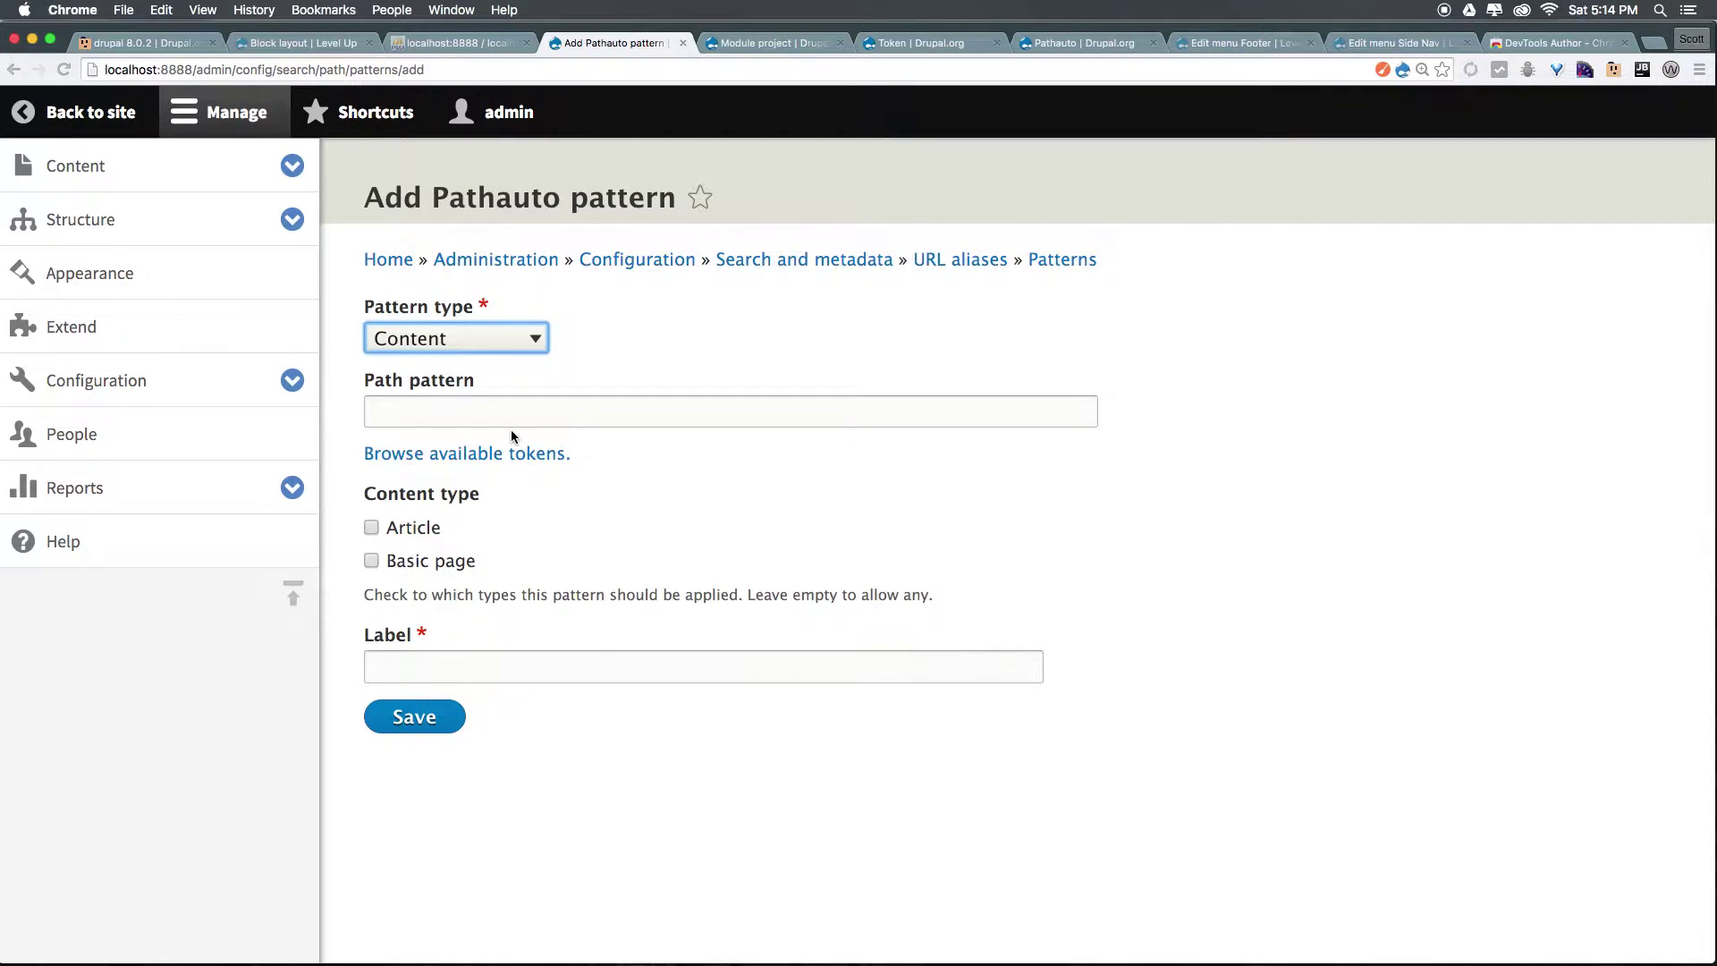
pyautogui.click(371, 528)
pyautogui.click(505, 418)
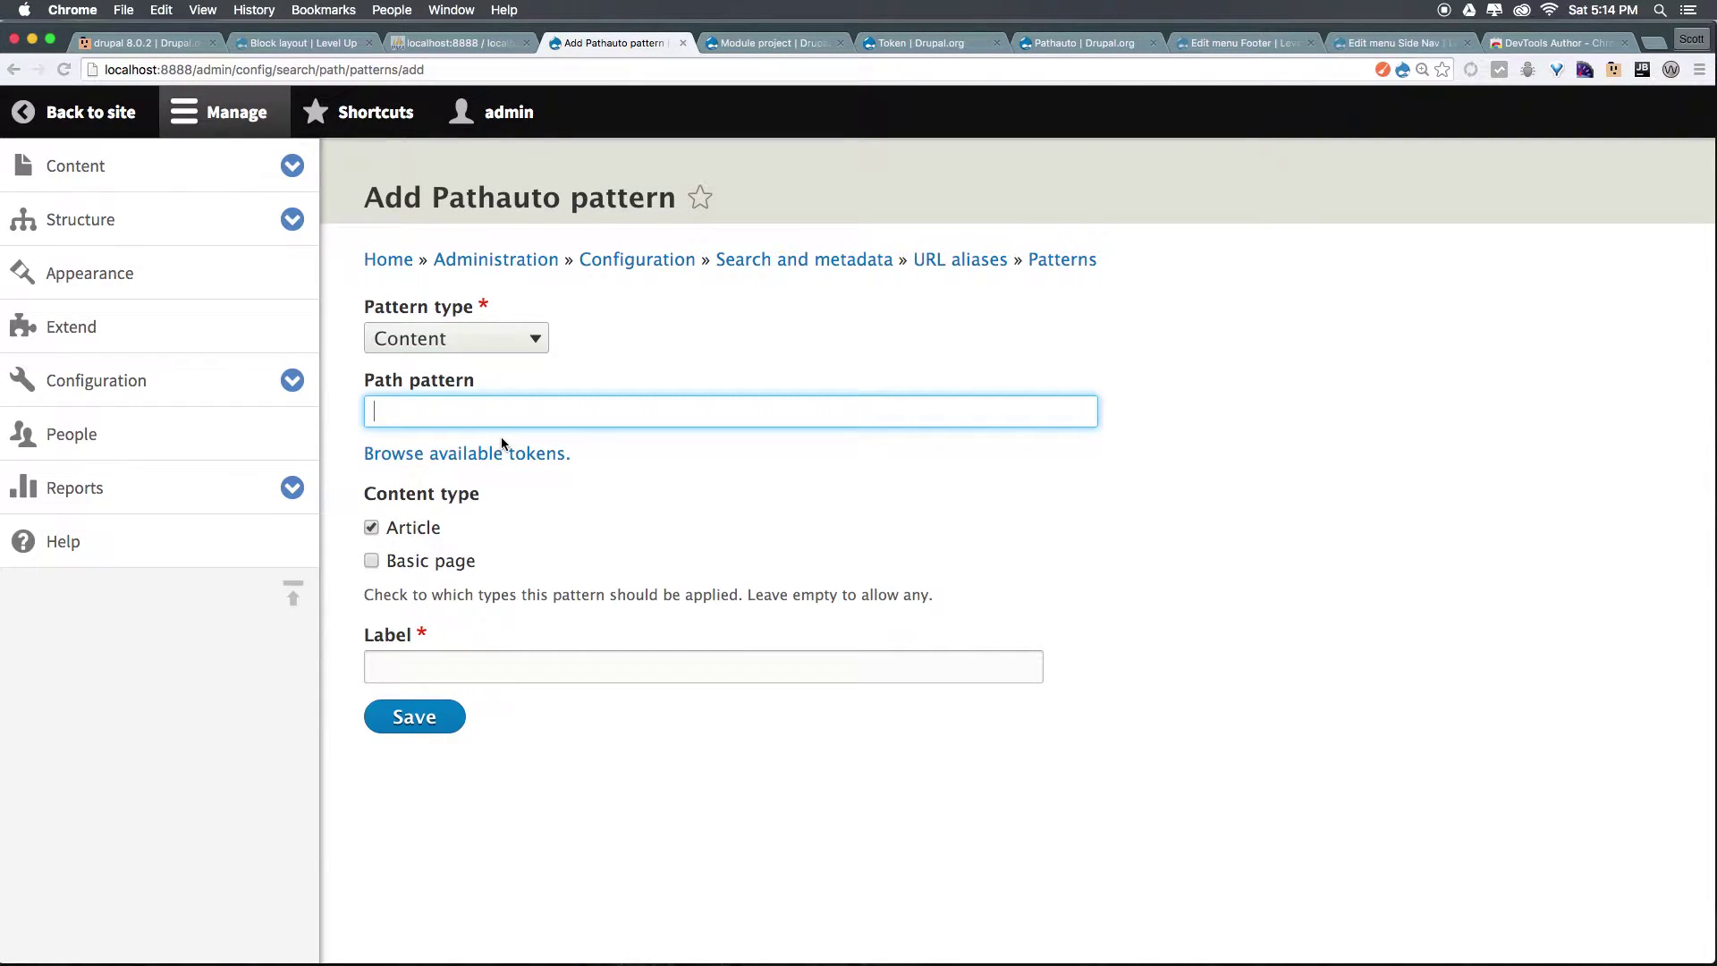
pyautogui.write('/post/')
pyautogui.click(542, 456)
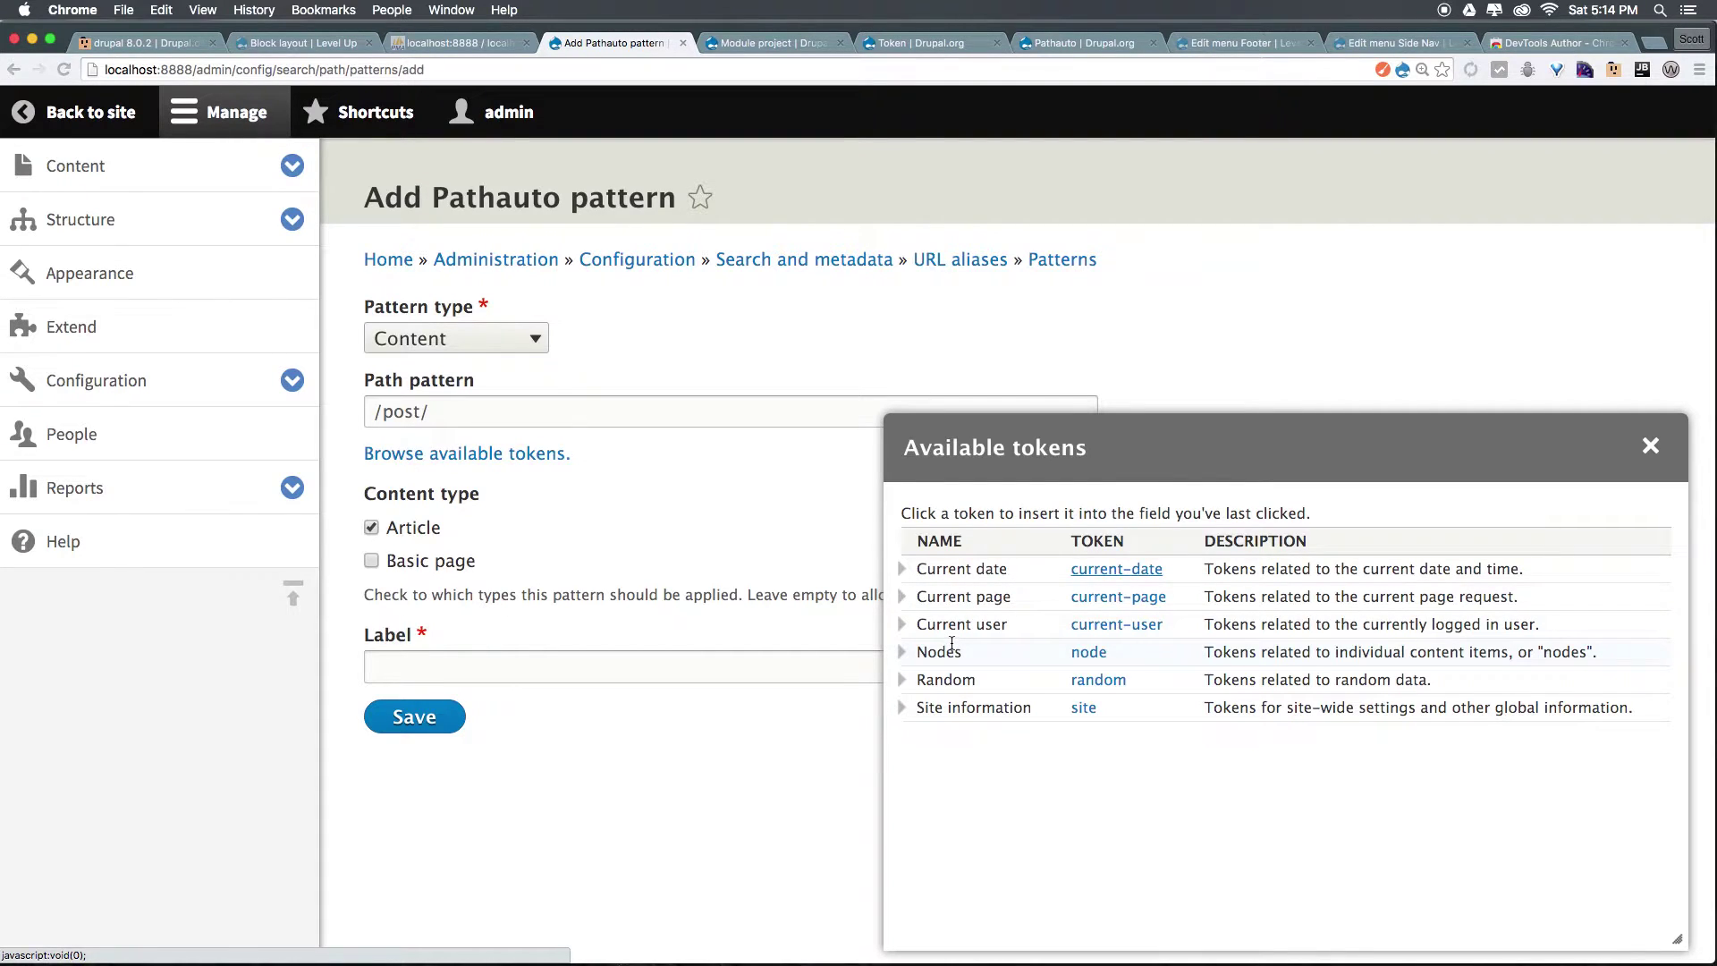
# - Insert the [node:title] token so the path pattern reads /post/[node:title]
pyautogui.click(903, 653)
pyautogui.scroll(-3, 997, 742)
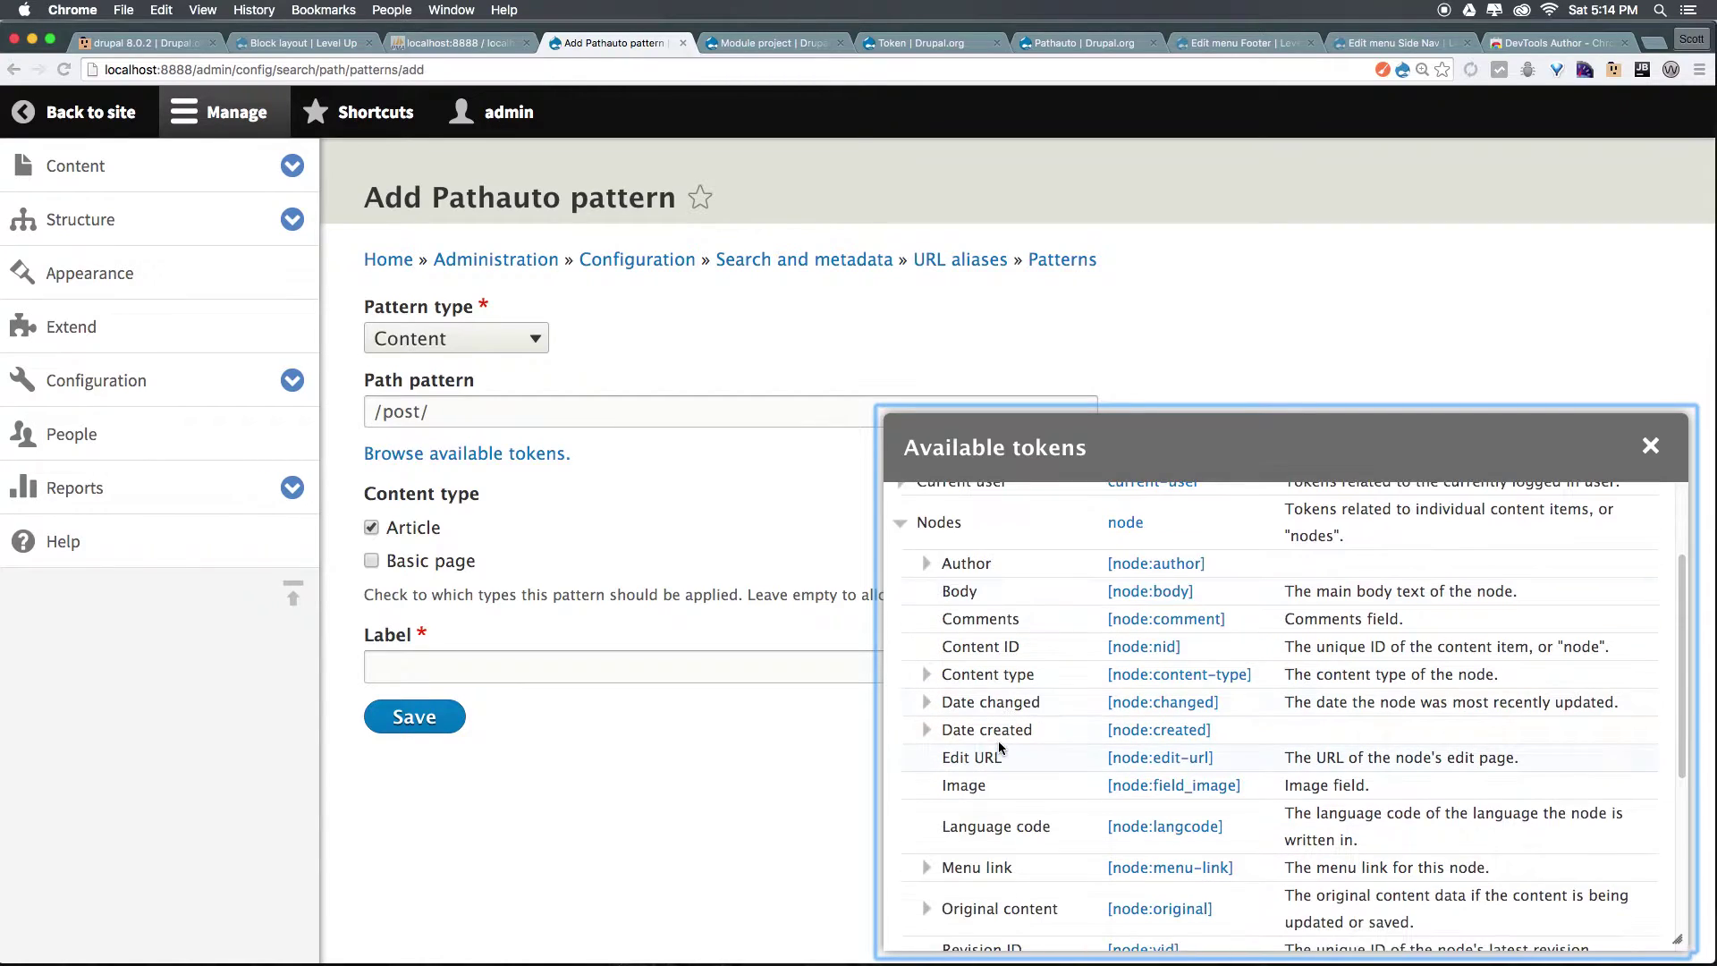
pyautogui.scroll(-5, 998, 740)
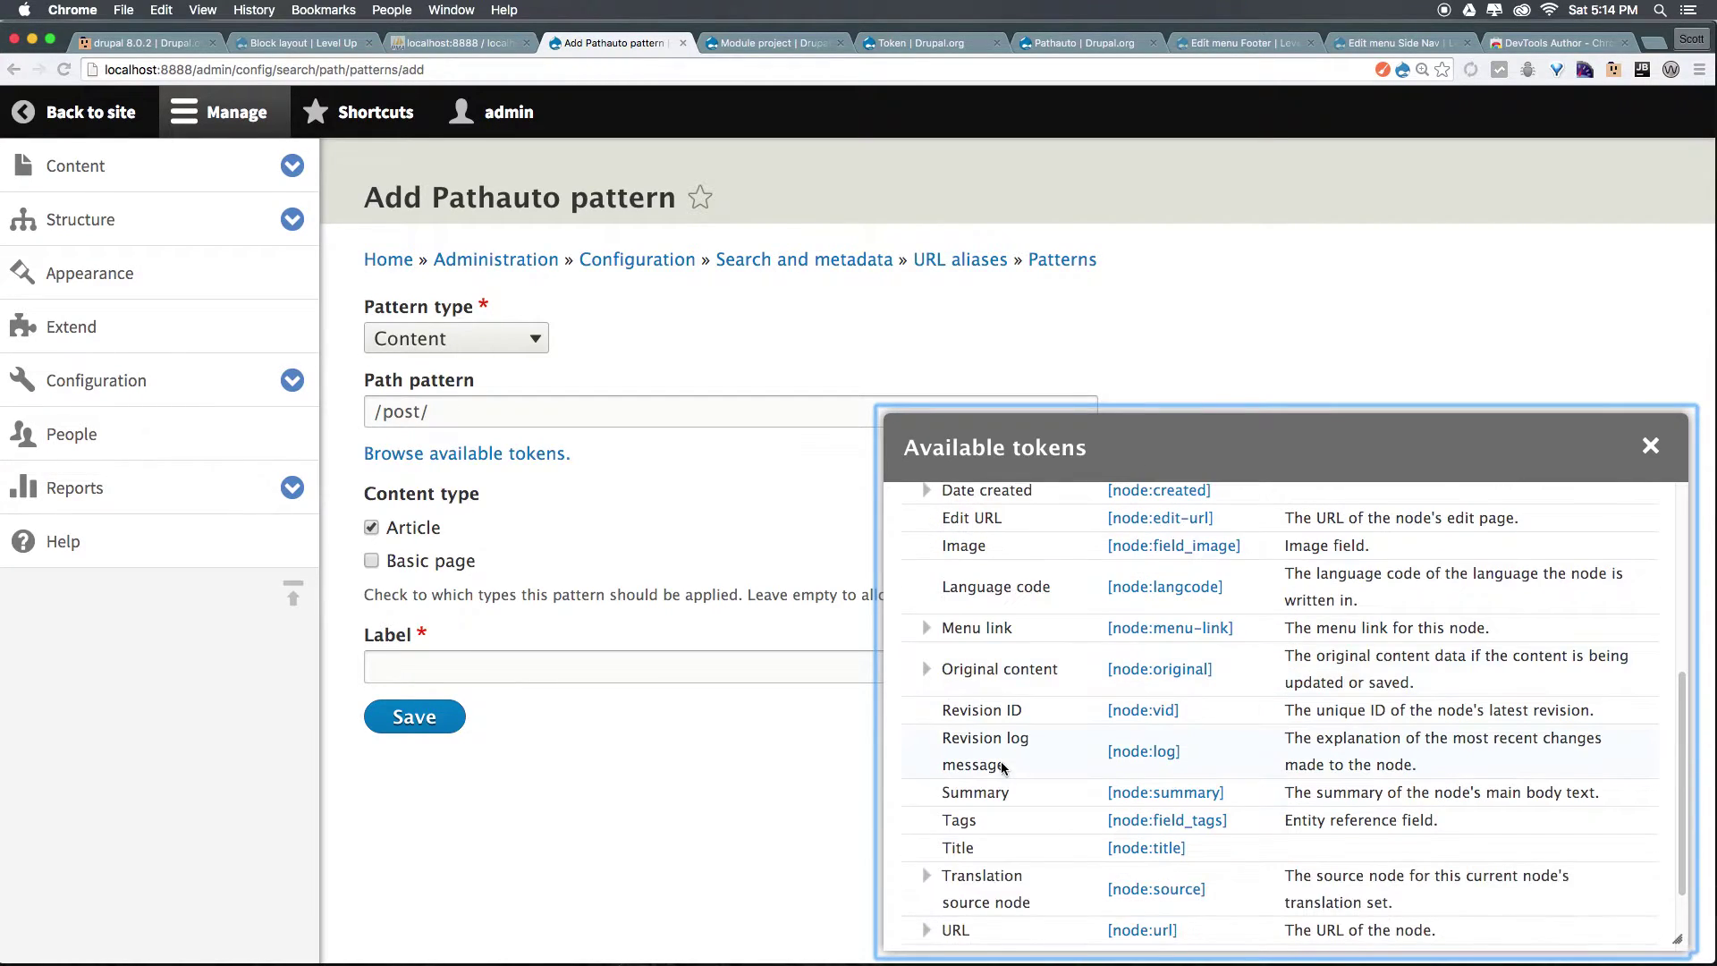
pyautogui.scroll(-2, 1001, 767)
pyautogui.click(1145, 744)
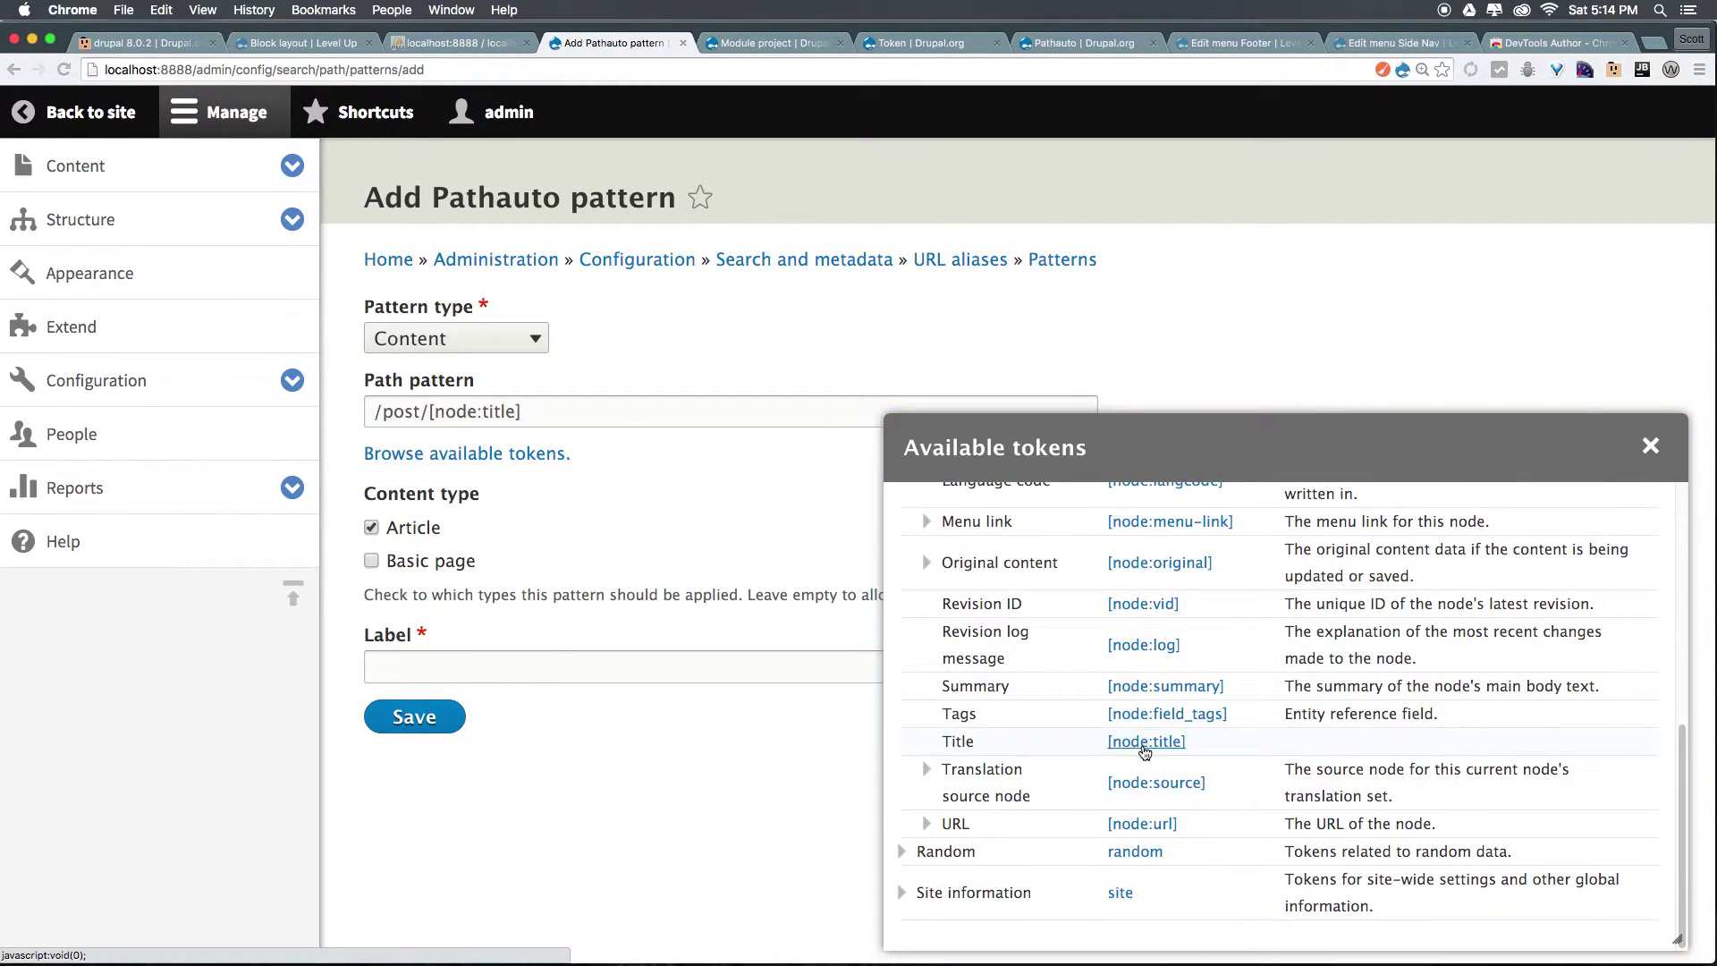
pyautogui.click(1651, 445)
pyautogui.moveTo(584, 413); pyautogui.dragTo(434, 412)
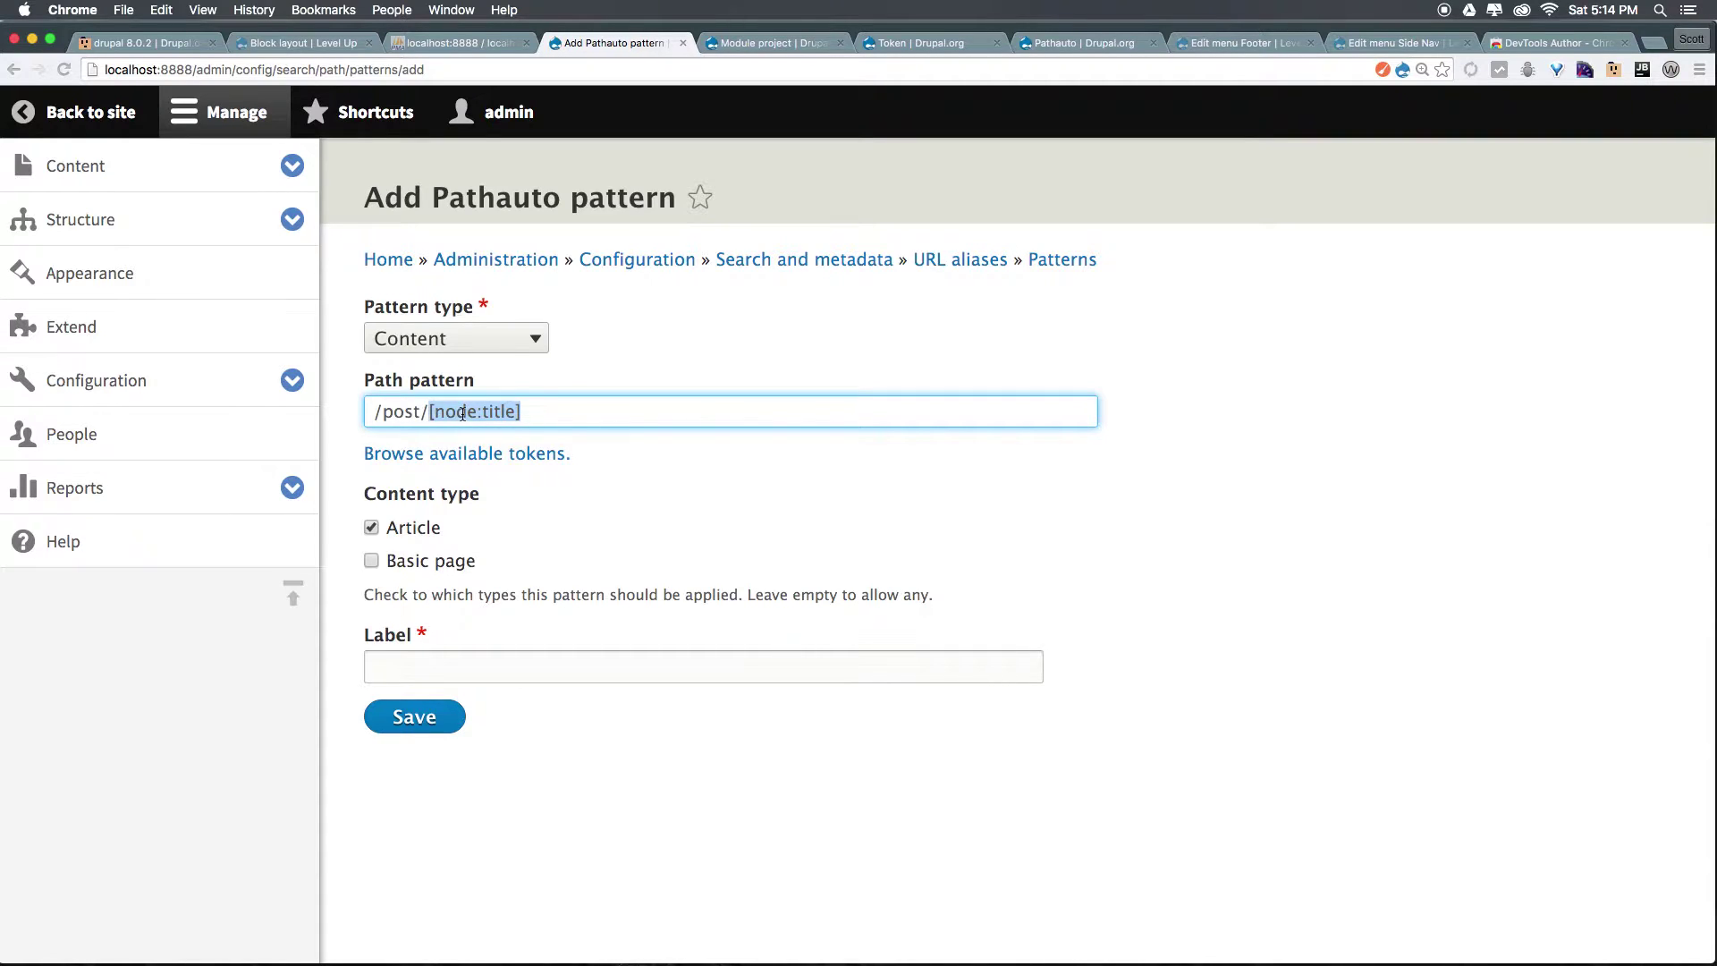
pyautogui.doubleClick(398, 411)
pyautogui.click(456, 462)
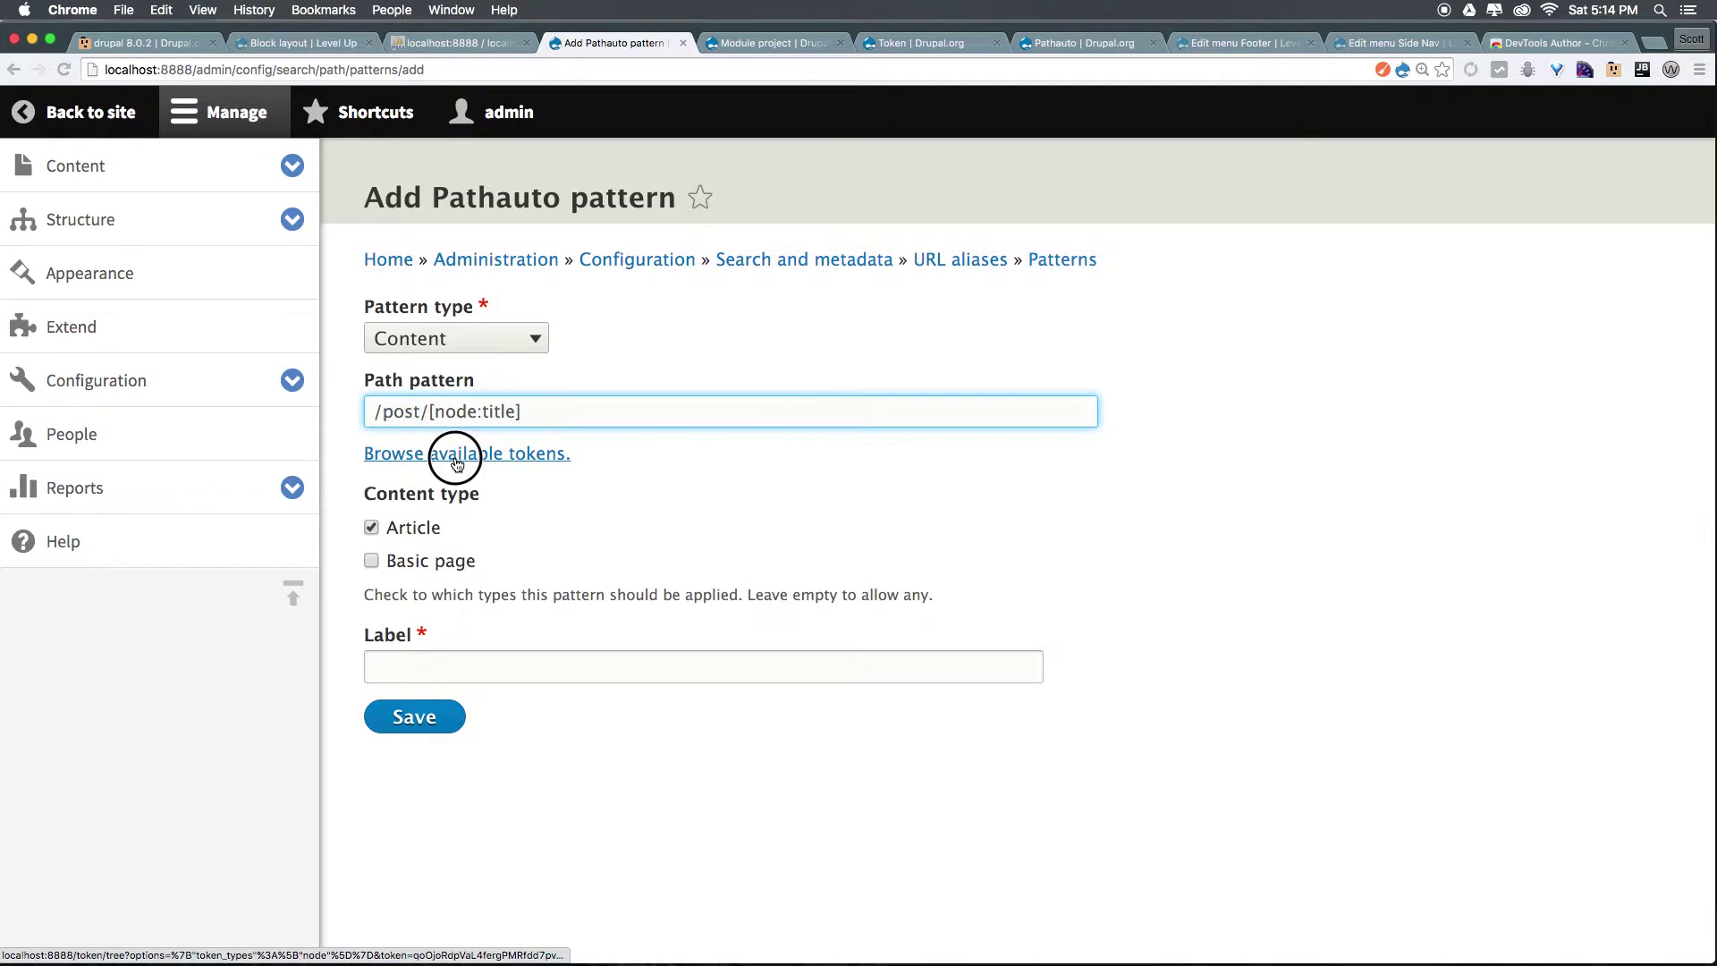
# - Label the pattern 'Posts', giving machine name posts
pyautogui.click(421, 662)
pyautogui.write('Posts')
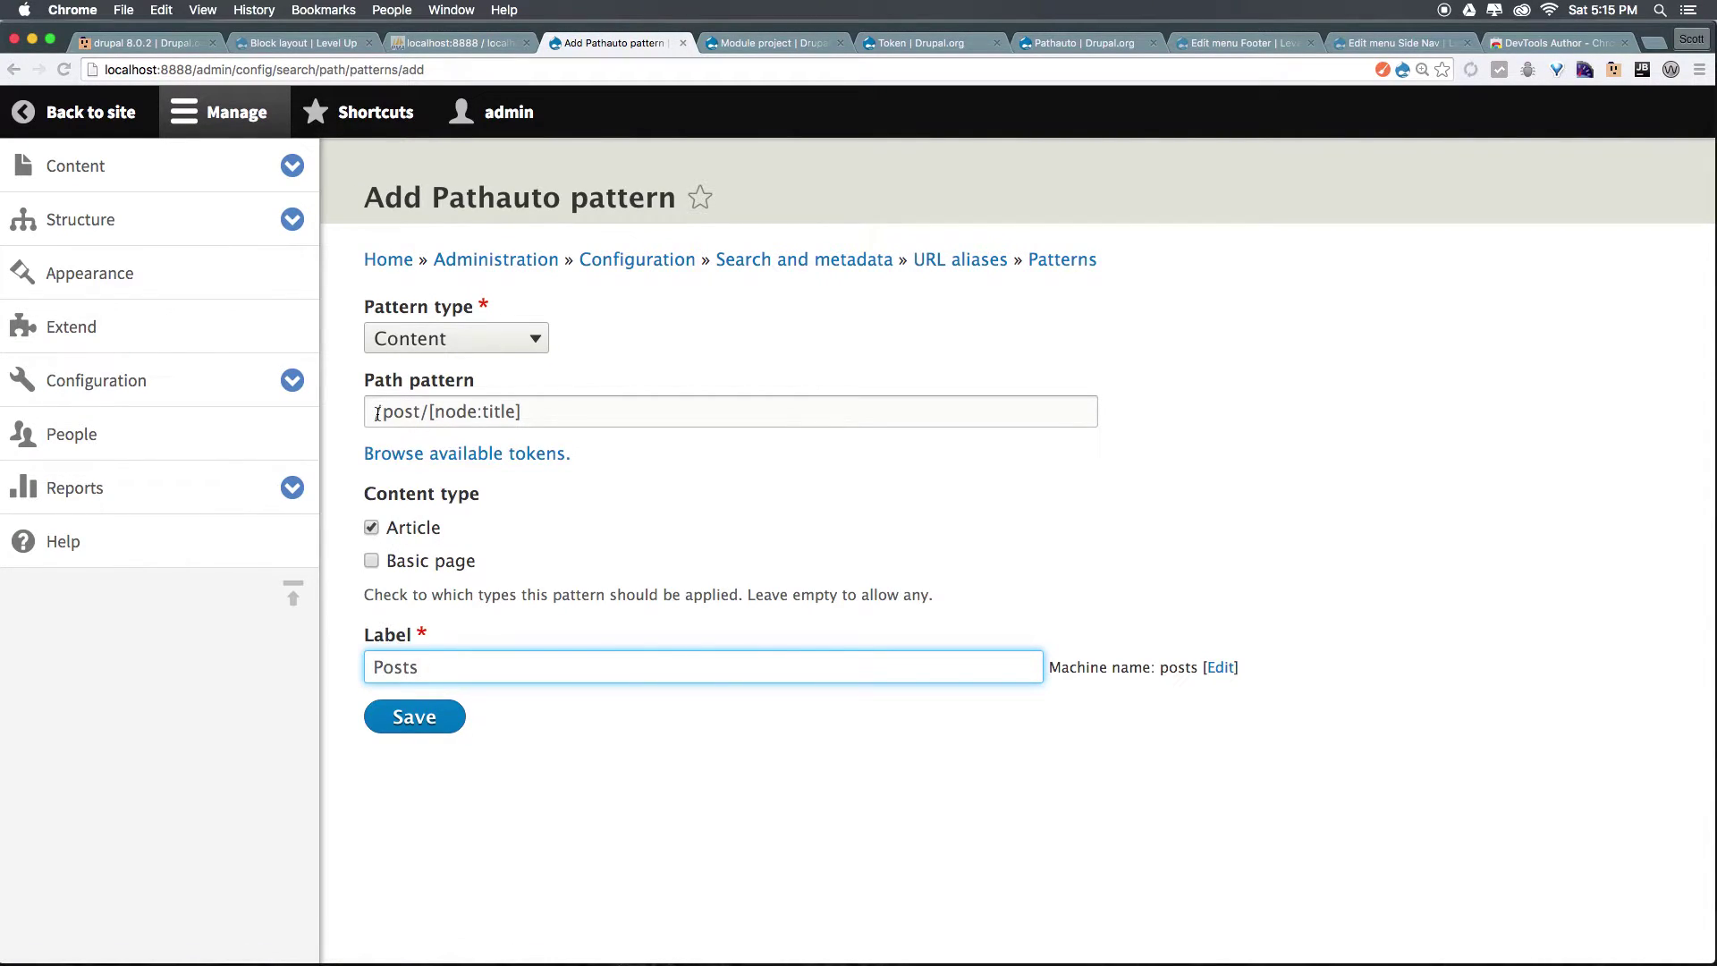
pyautogui.moveTo(374, 411); pyautogui.dragTo(429, 410)
pyautogui.click(528, 416)
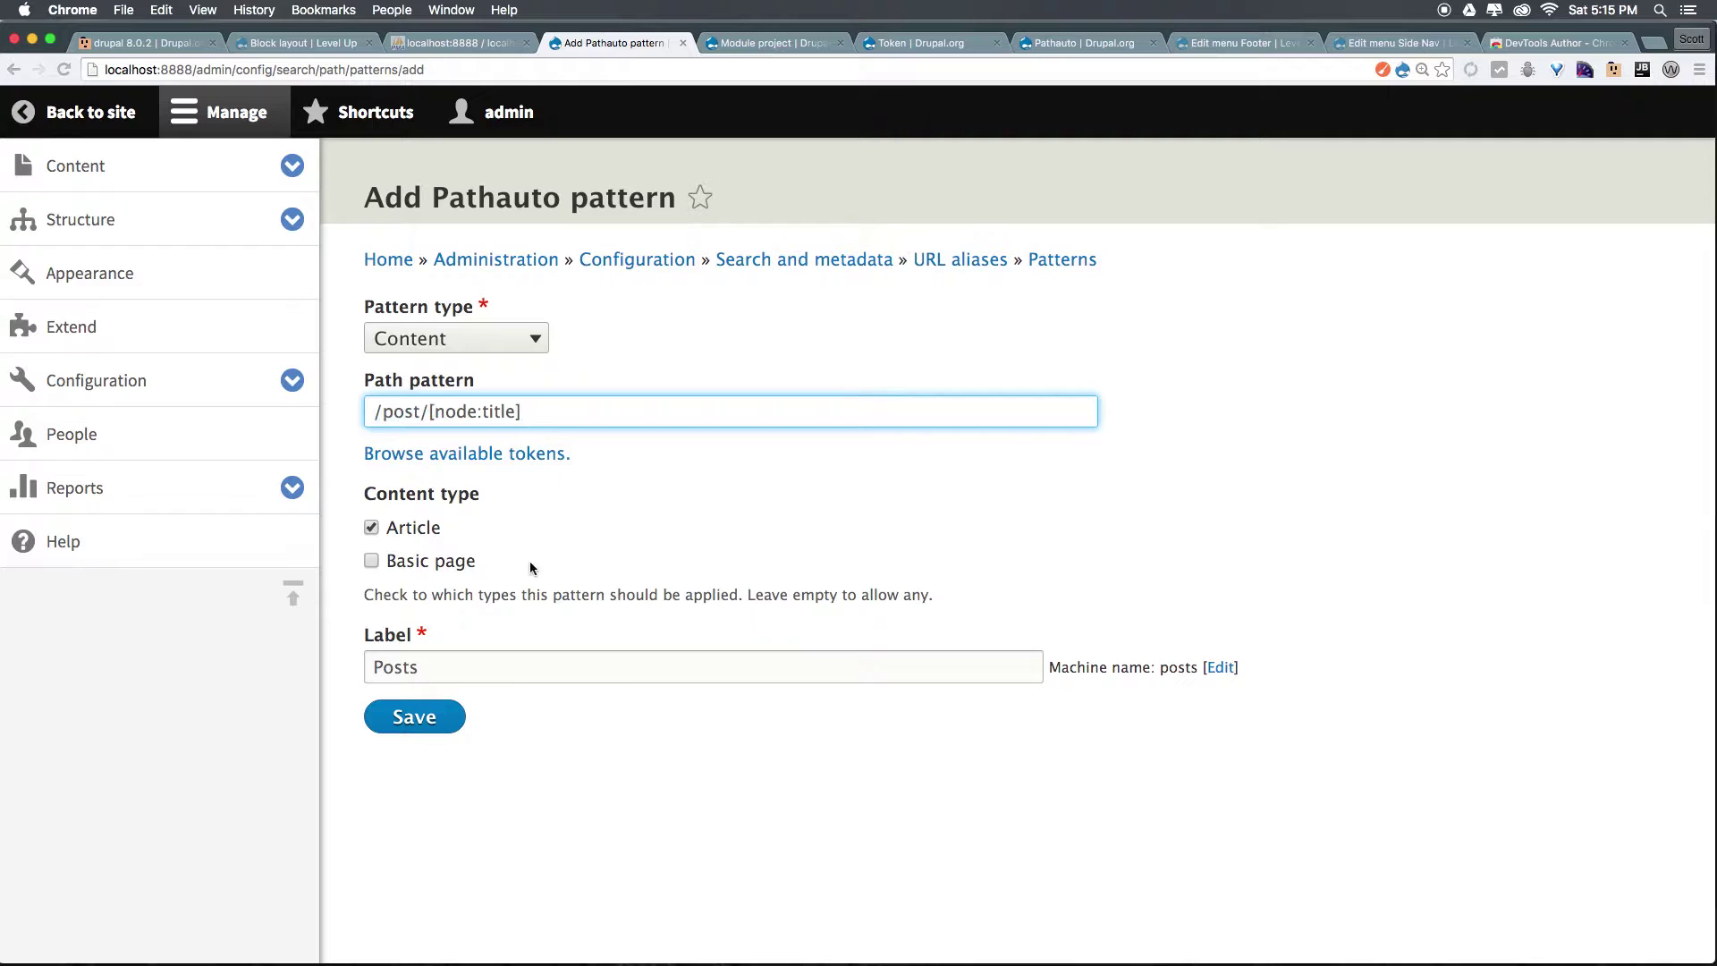
# - Save the Posts pattern and go to the content overview
pyautogui.click(437, 718)
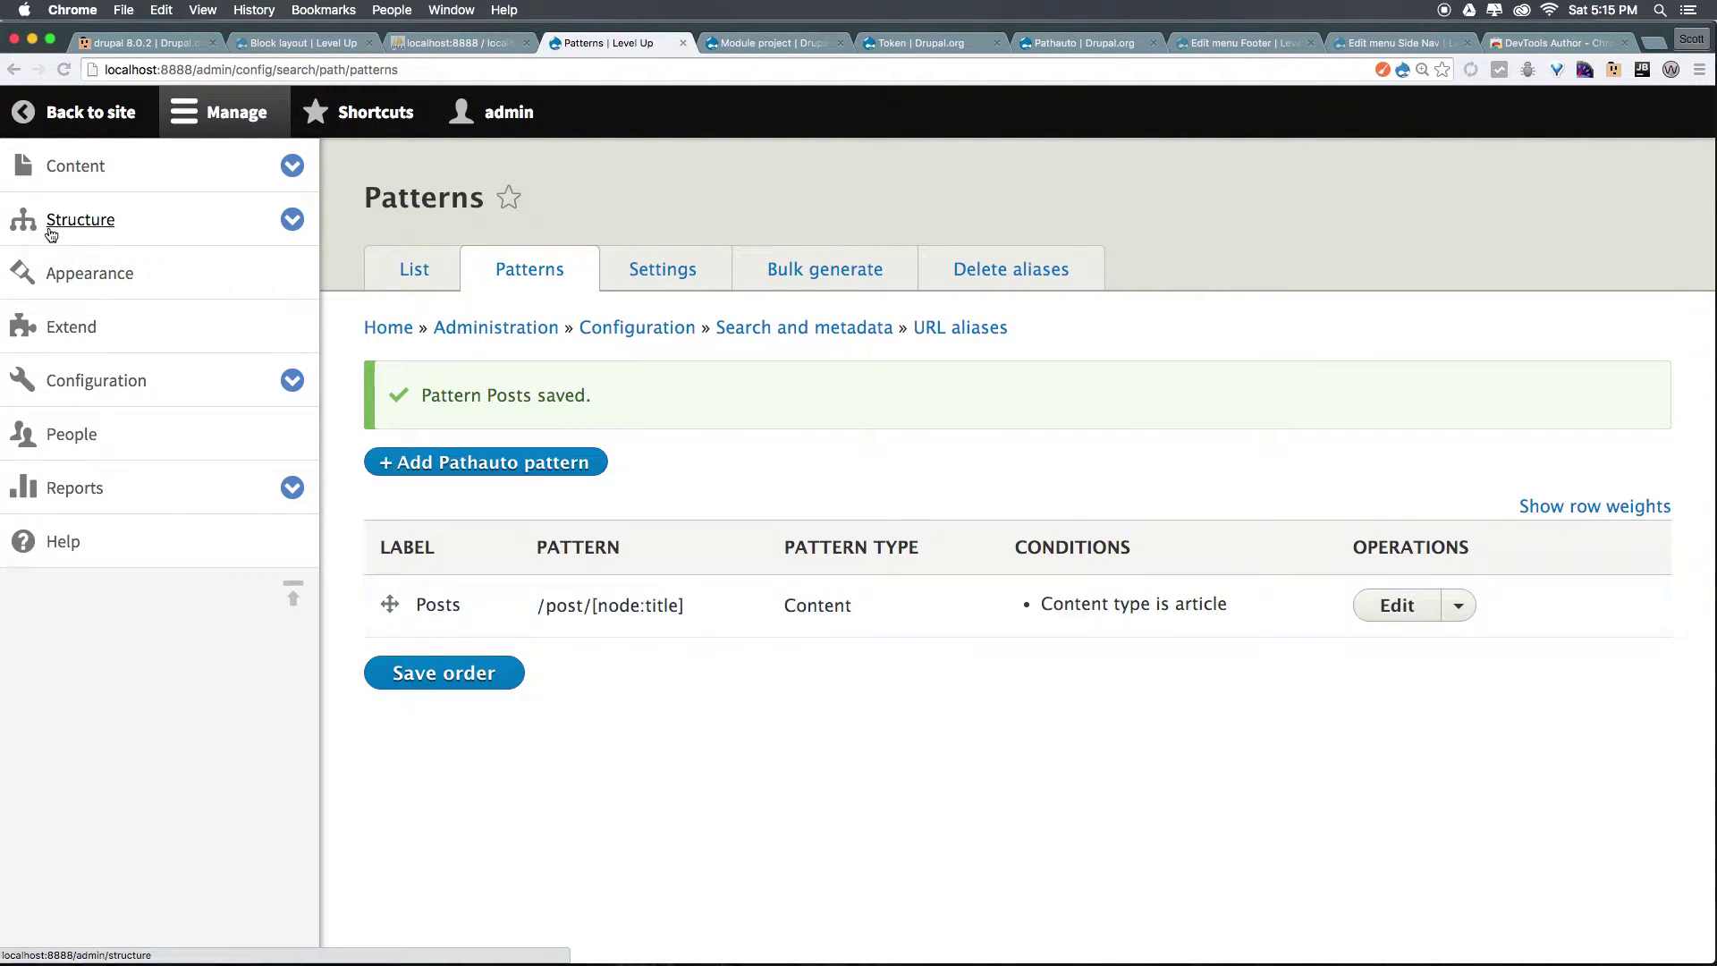
pyautogui.click(291, 166)
pyautogui.click(84, 163)
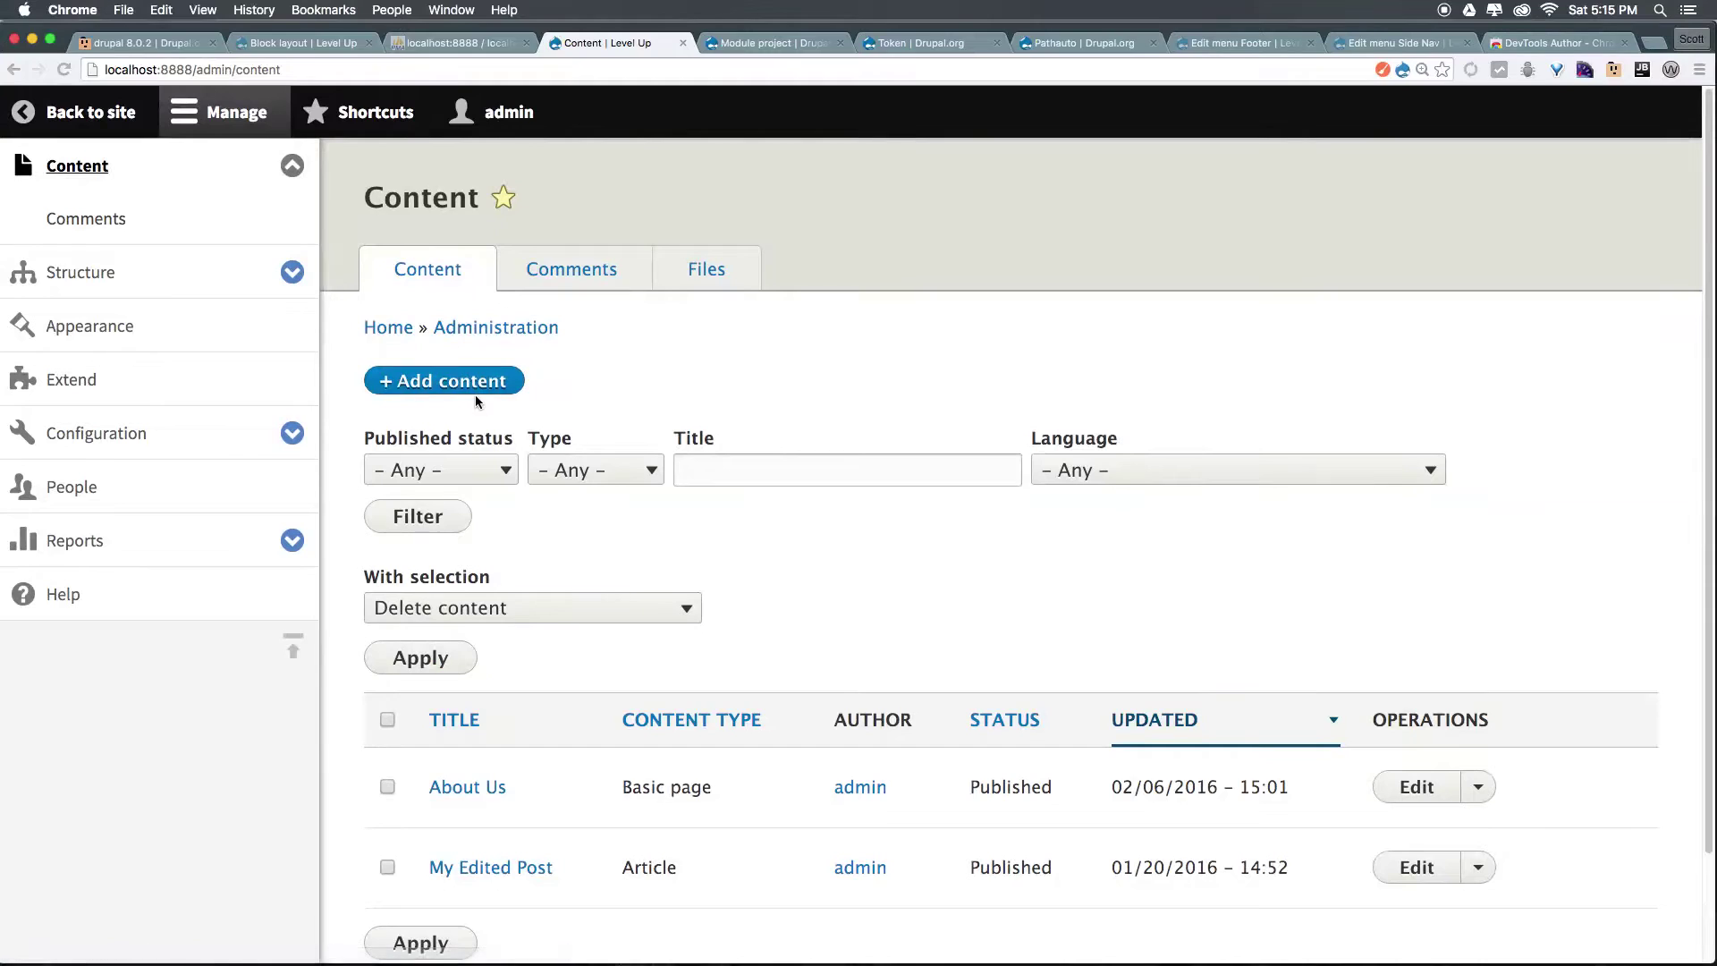
# - Publish a new article titled 'Our Second Article' with body 'Hello!'
pyautogui.click(476, 395)
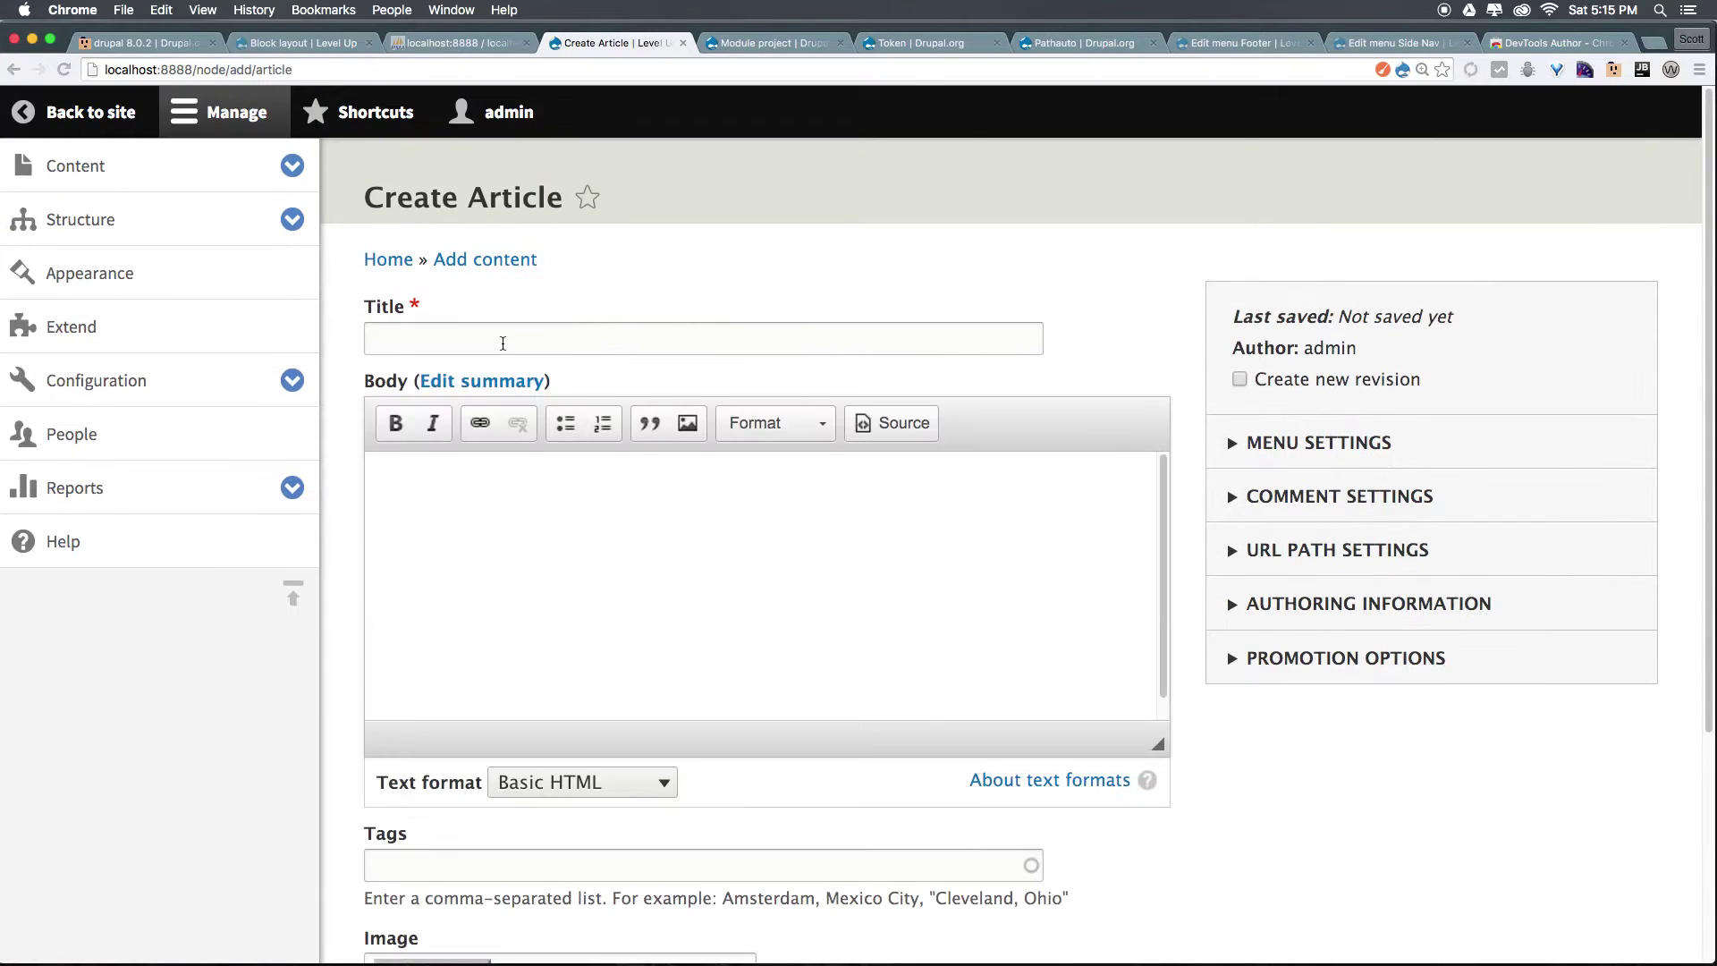
pyautogui.click(557, 330)
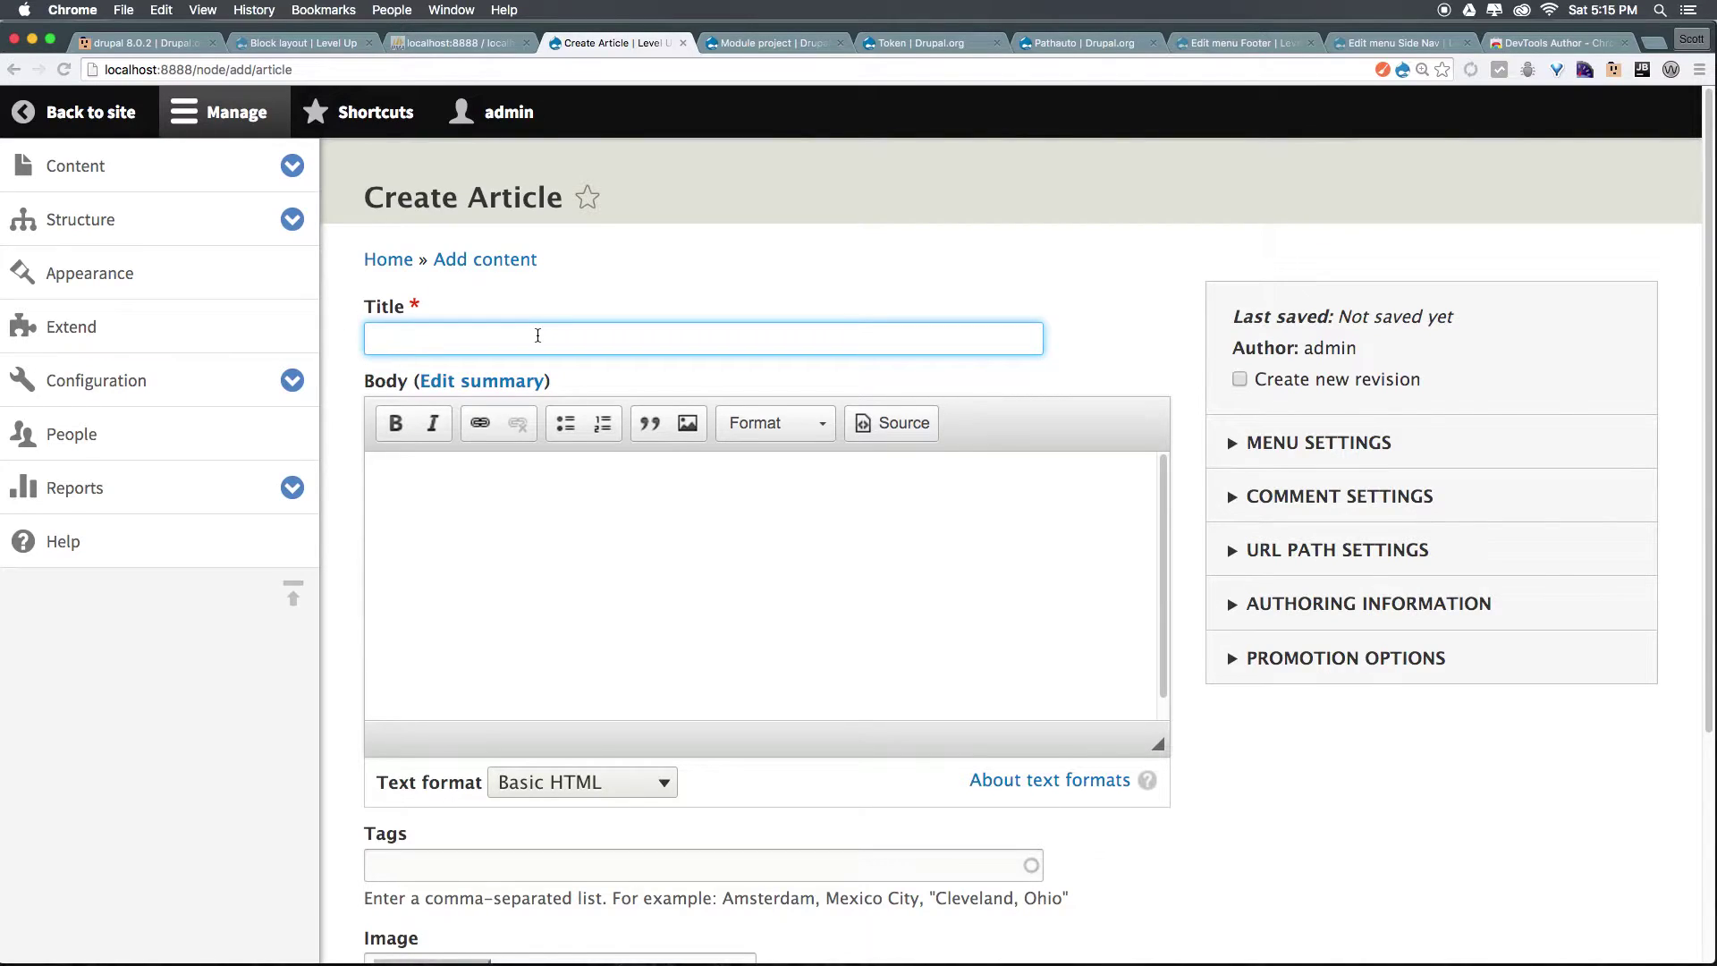
pyautogui.write('Our Second Article')
pyautogui.click(1243, 550)
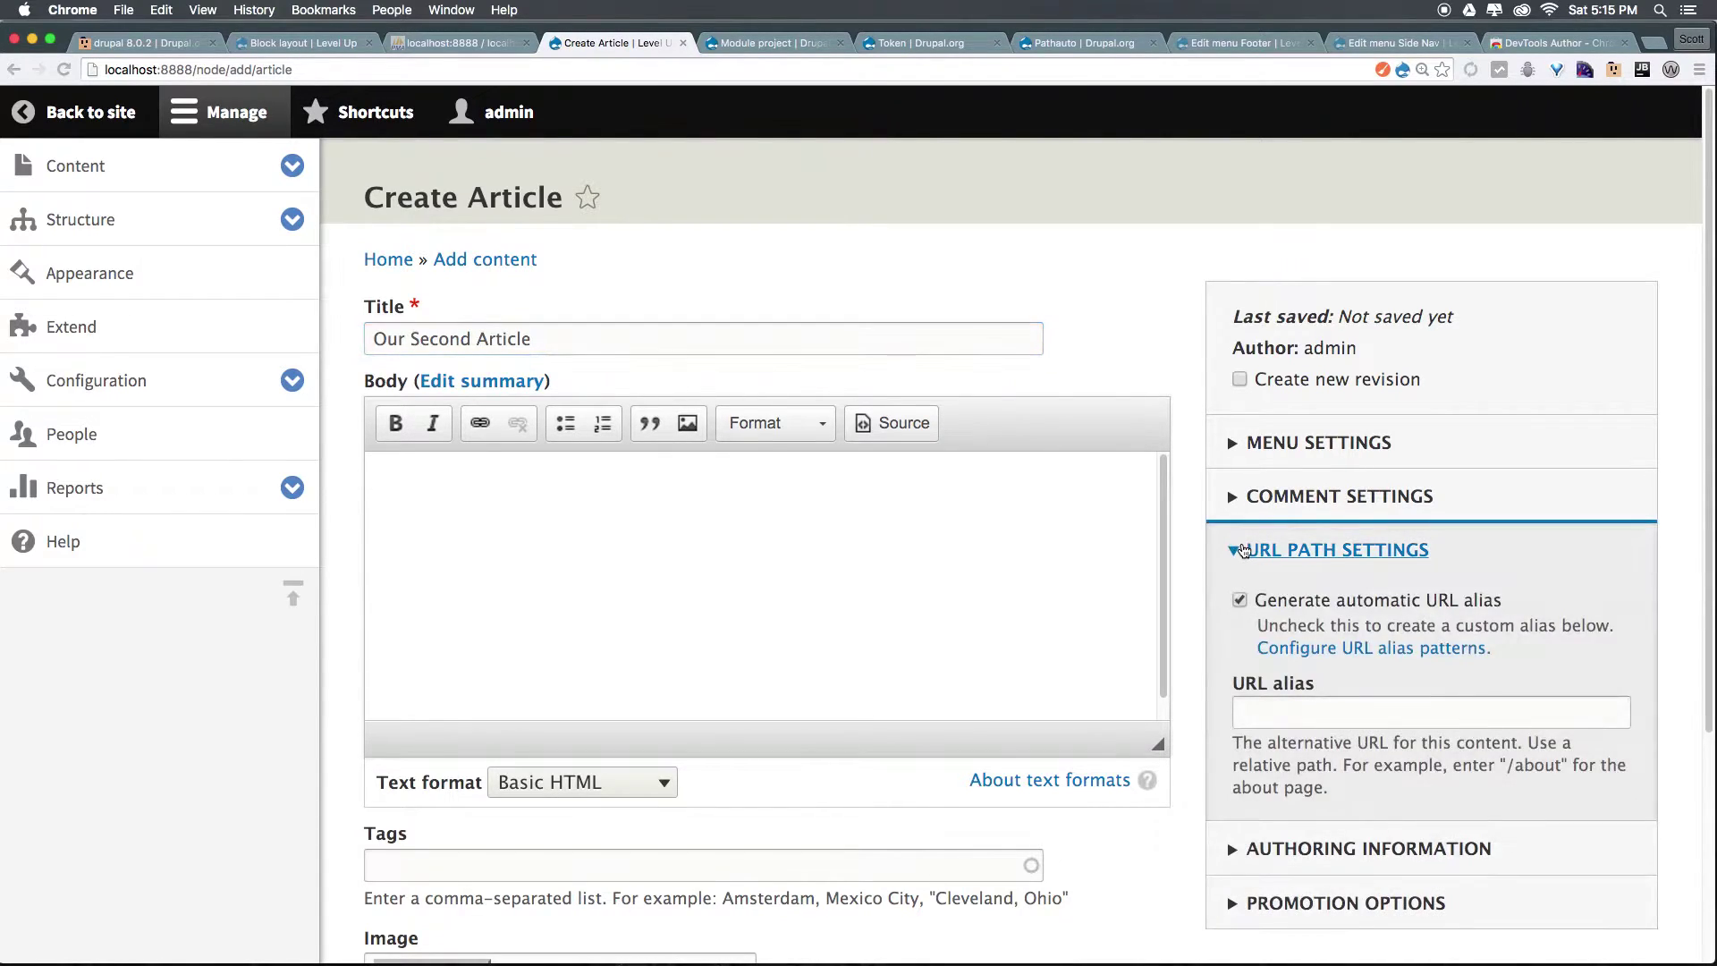
pyautogui.scroll(-2, 1263, 550)
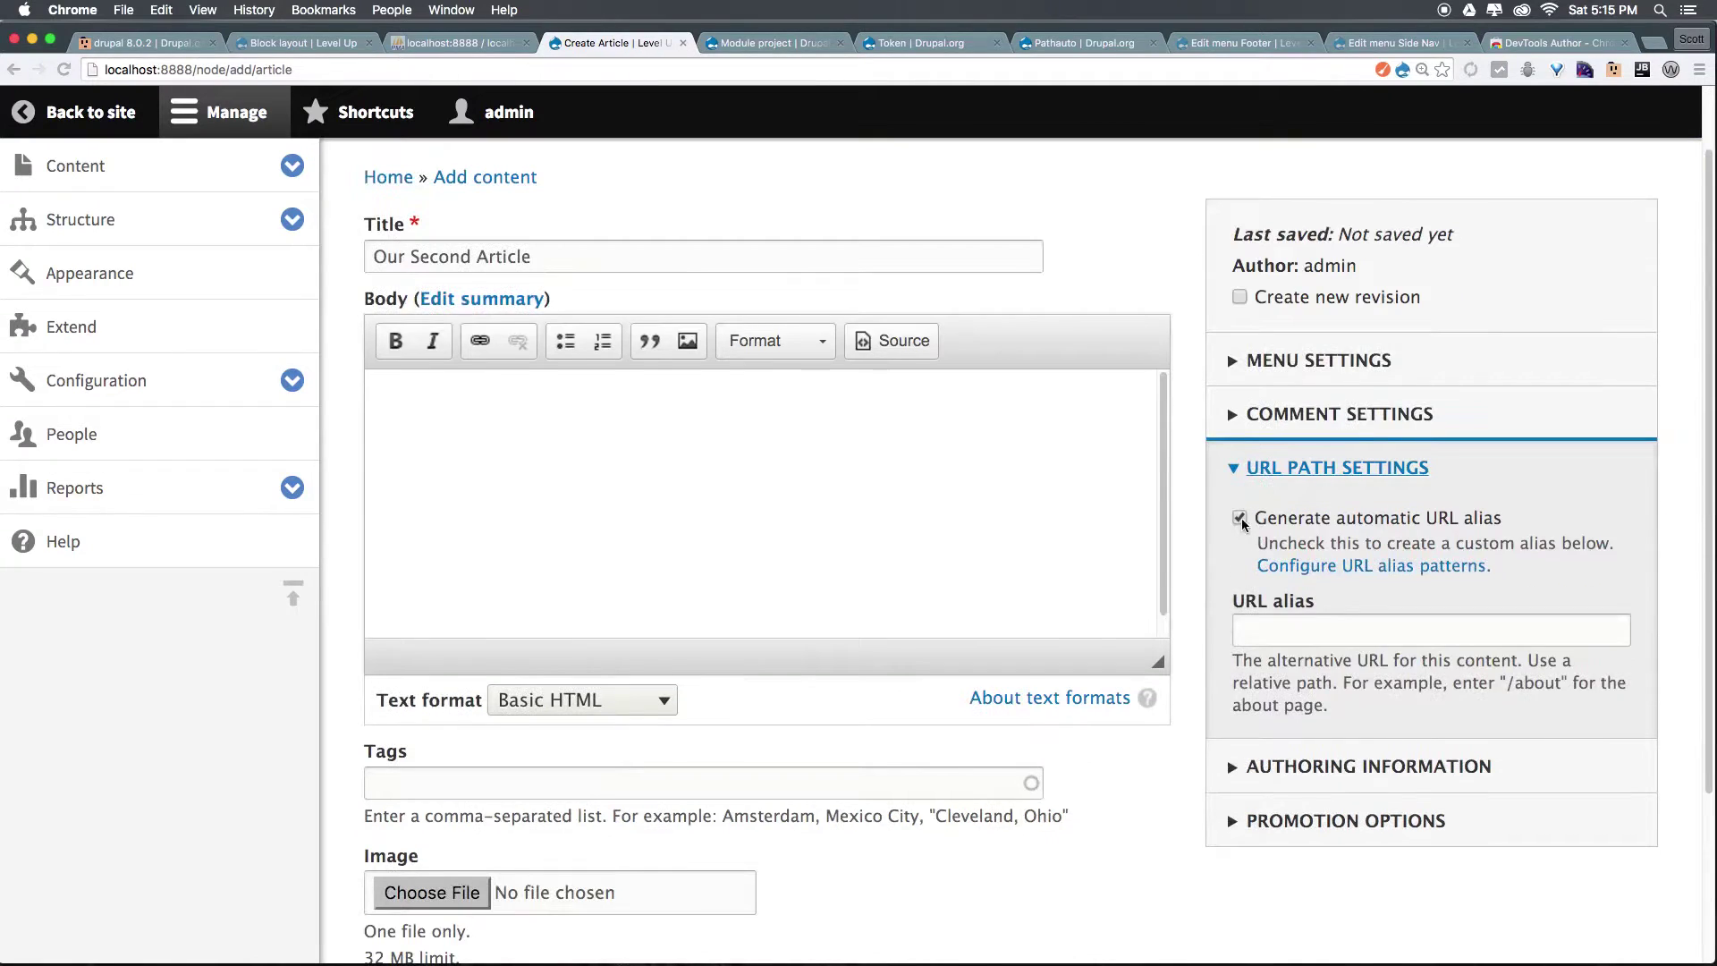
pyautogui.click(1279, 469)
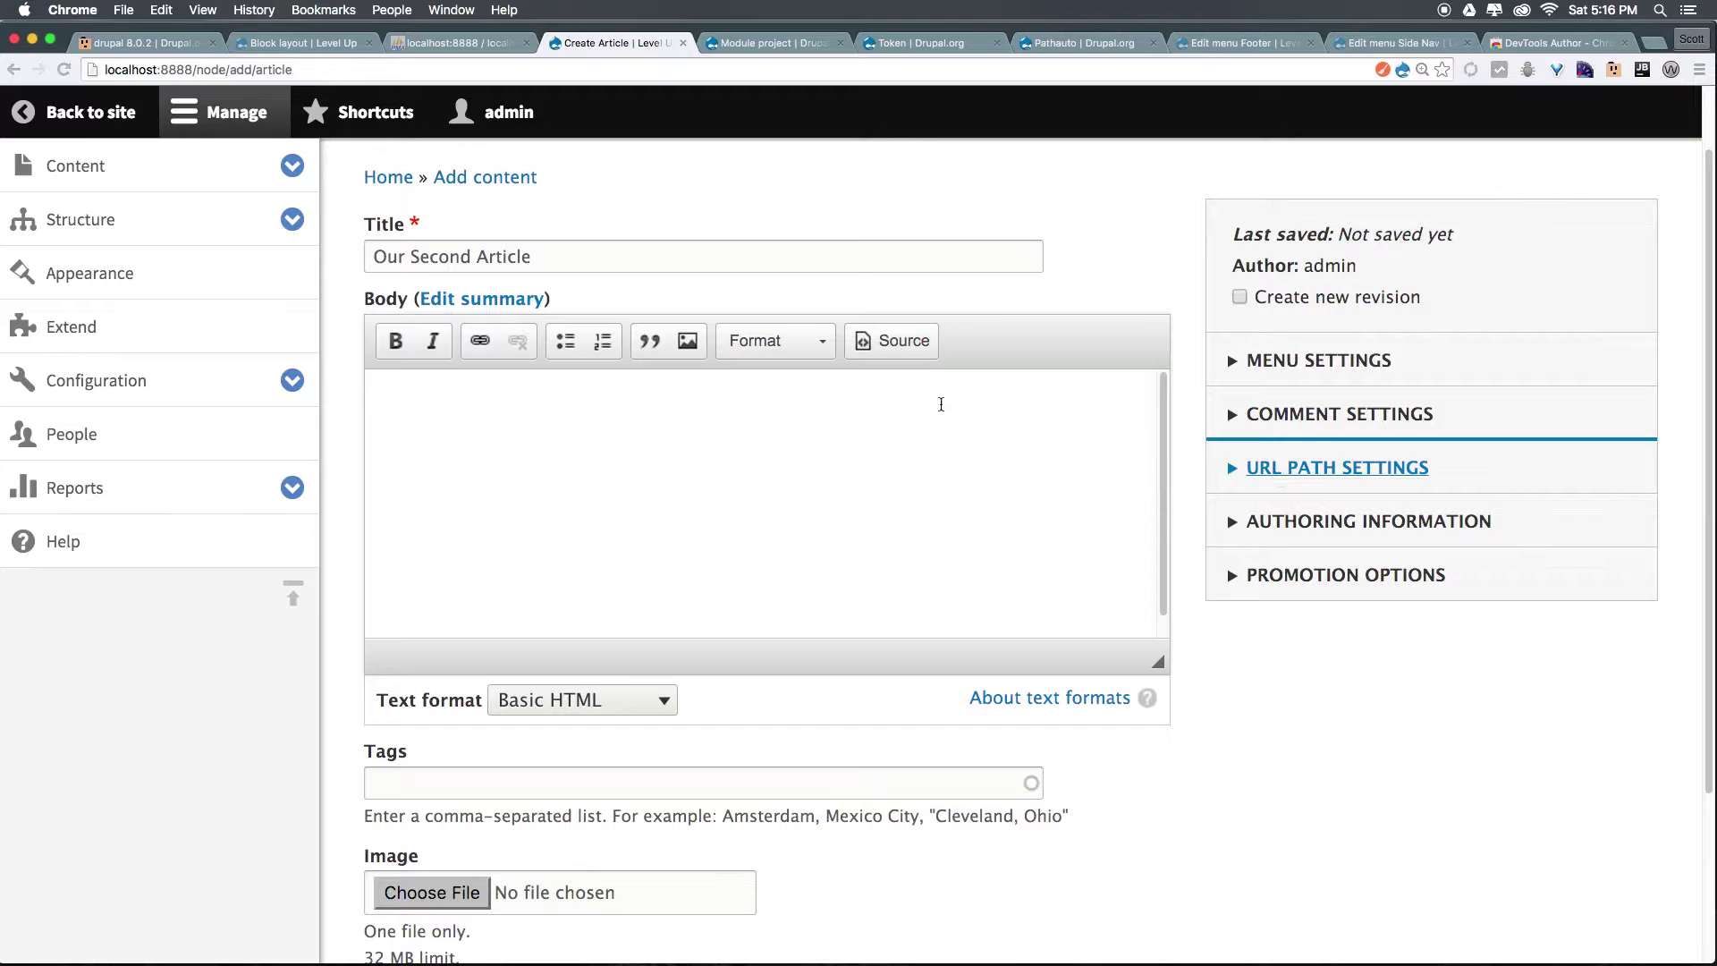
pyautogui.click(676, 419)
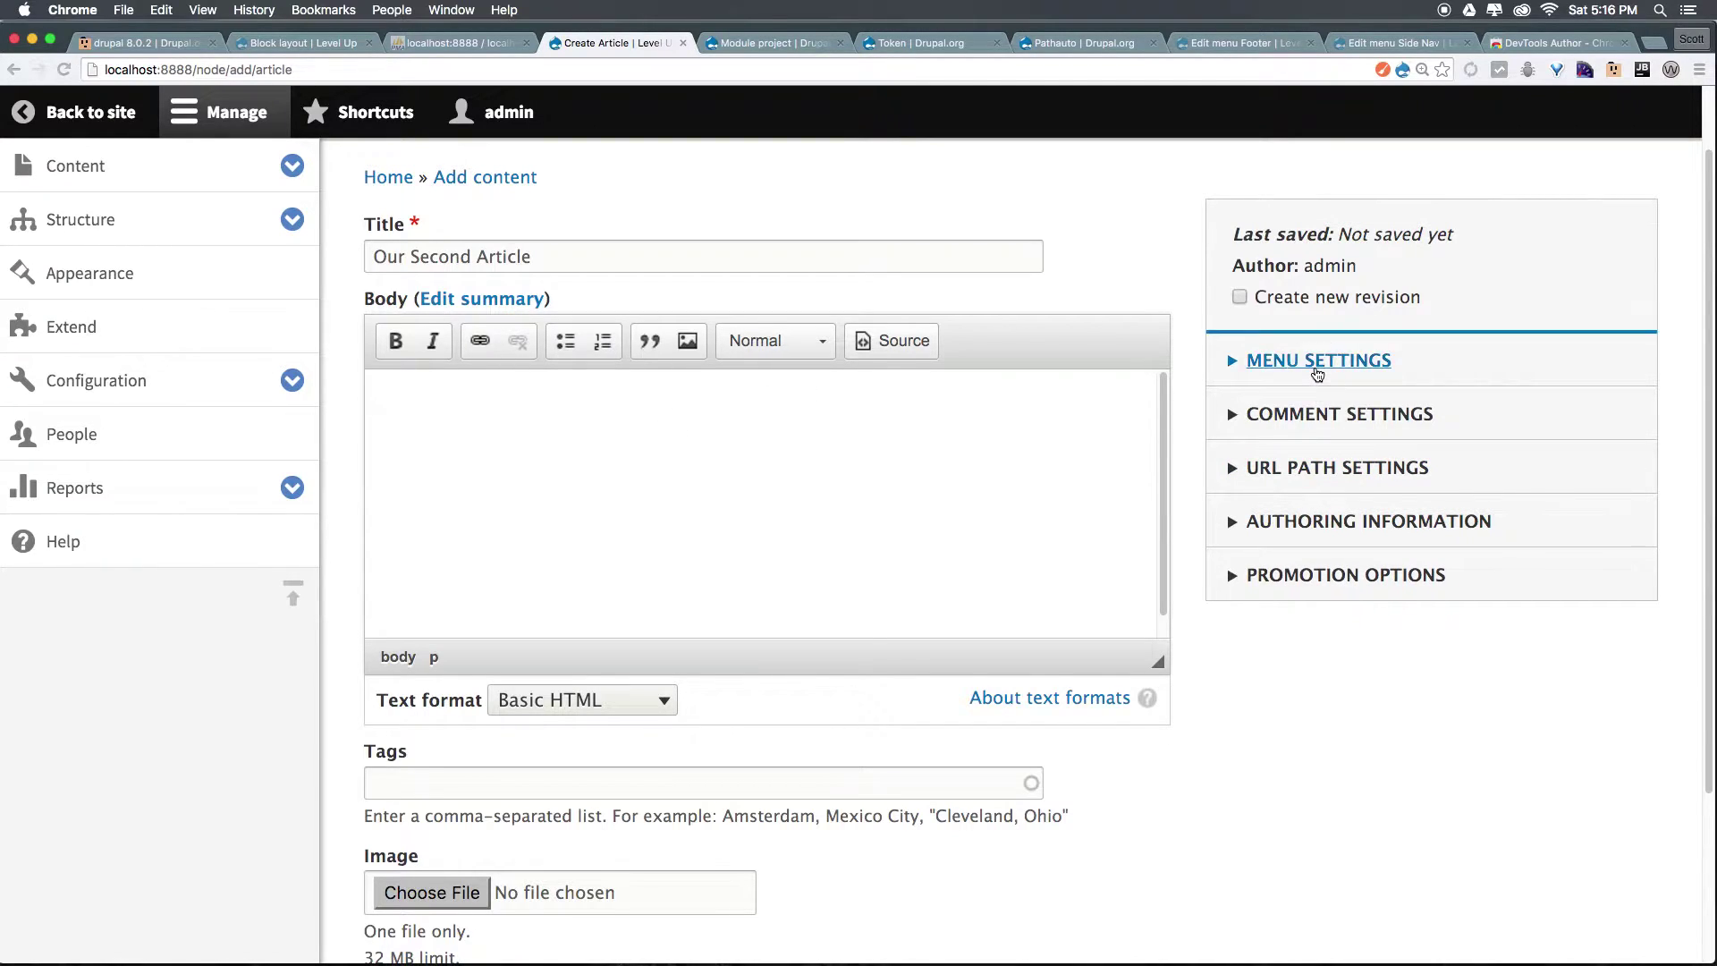
pyautogui.click(1315, 385)
pyautogui.write('Hello!')
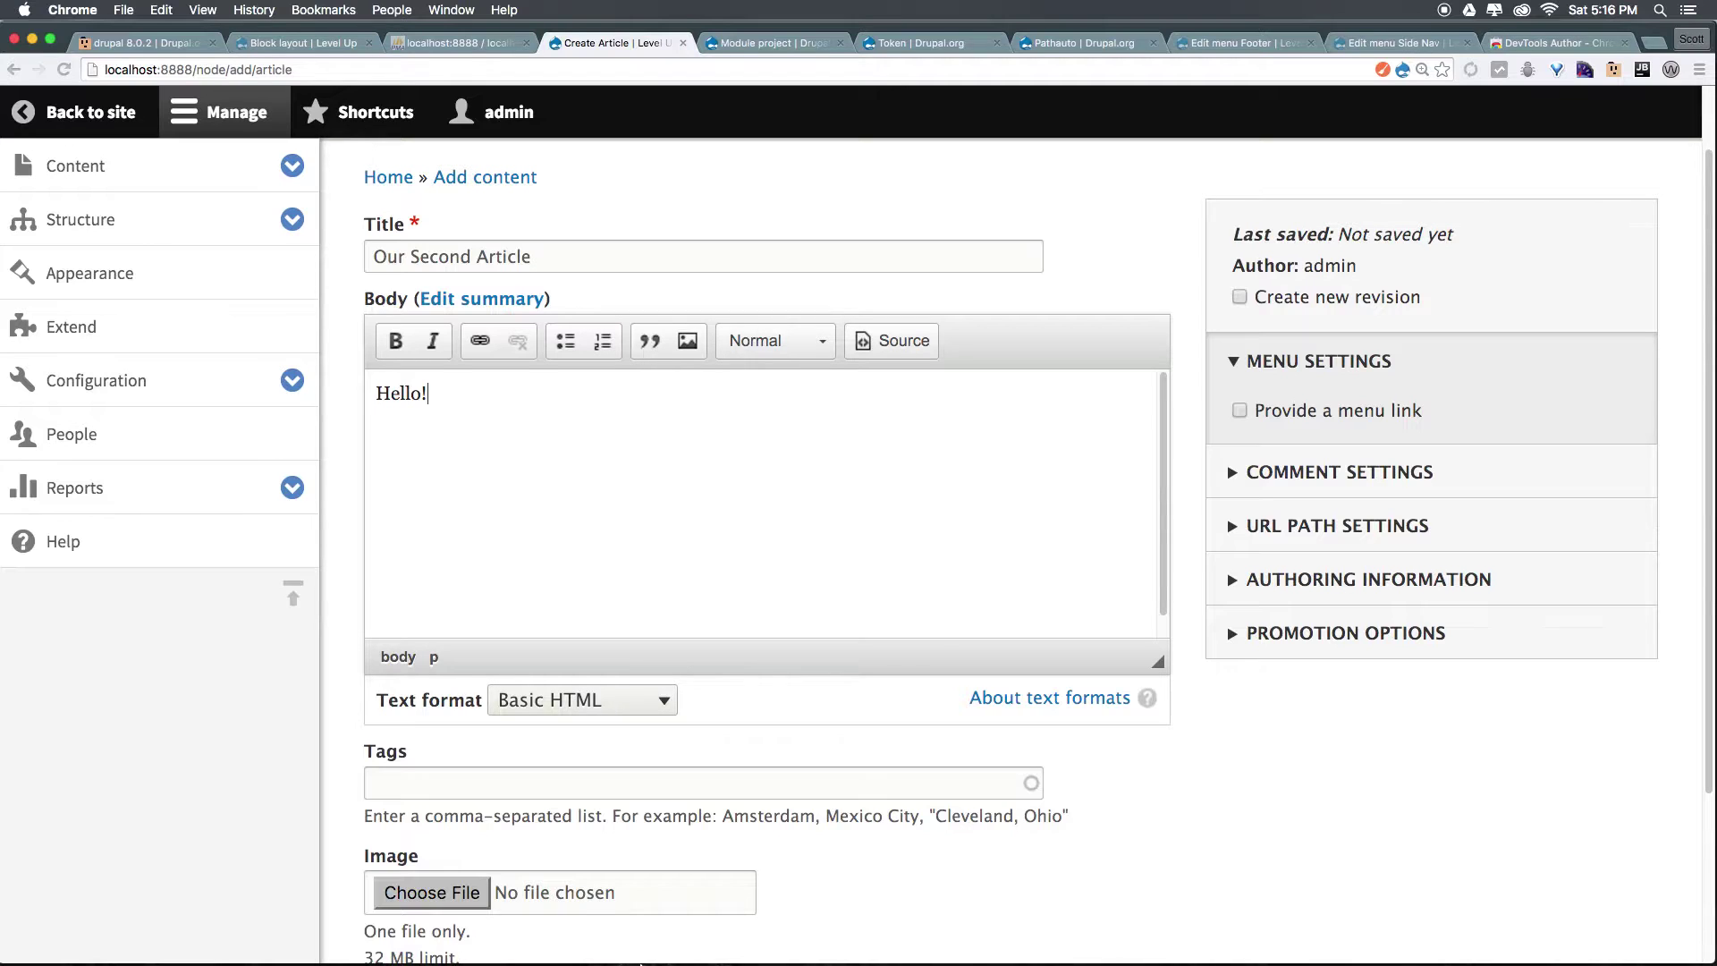
pyautogui.scroll(-5, 276, 766)
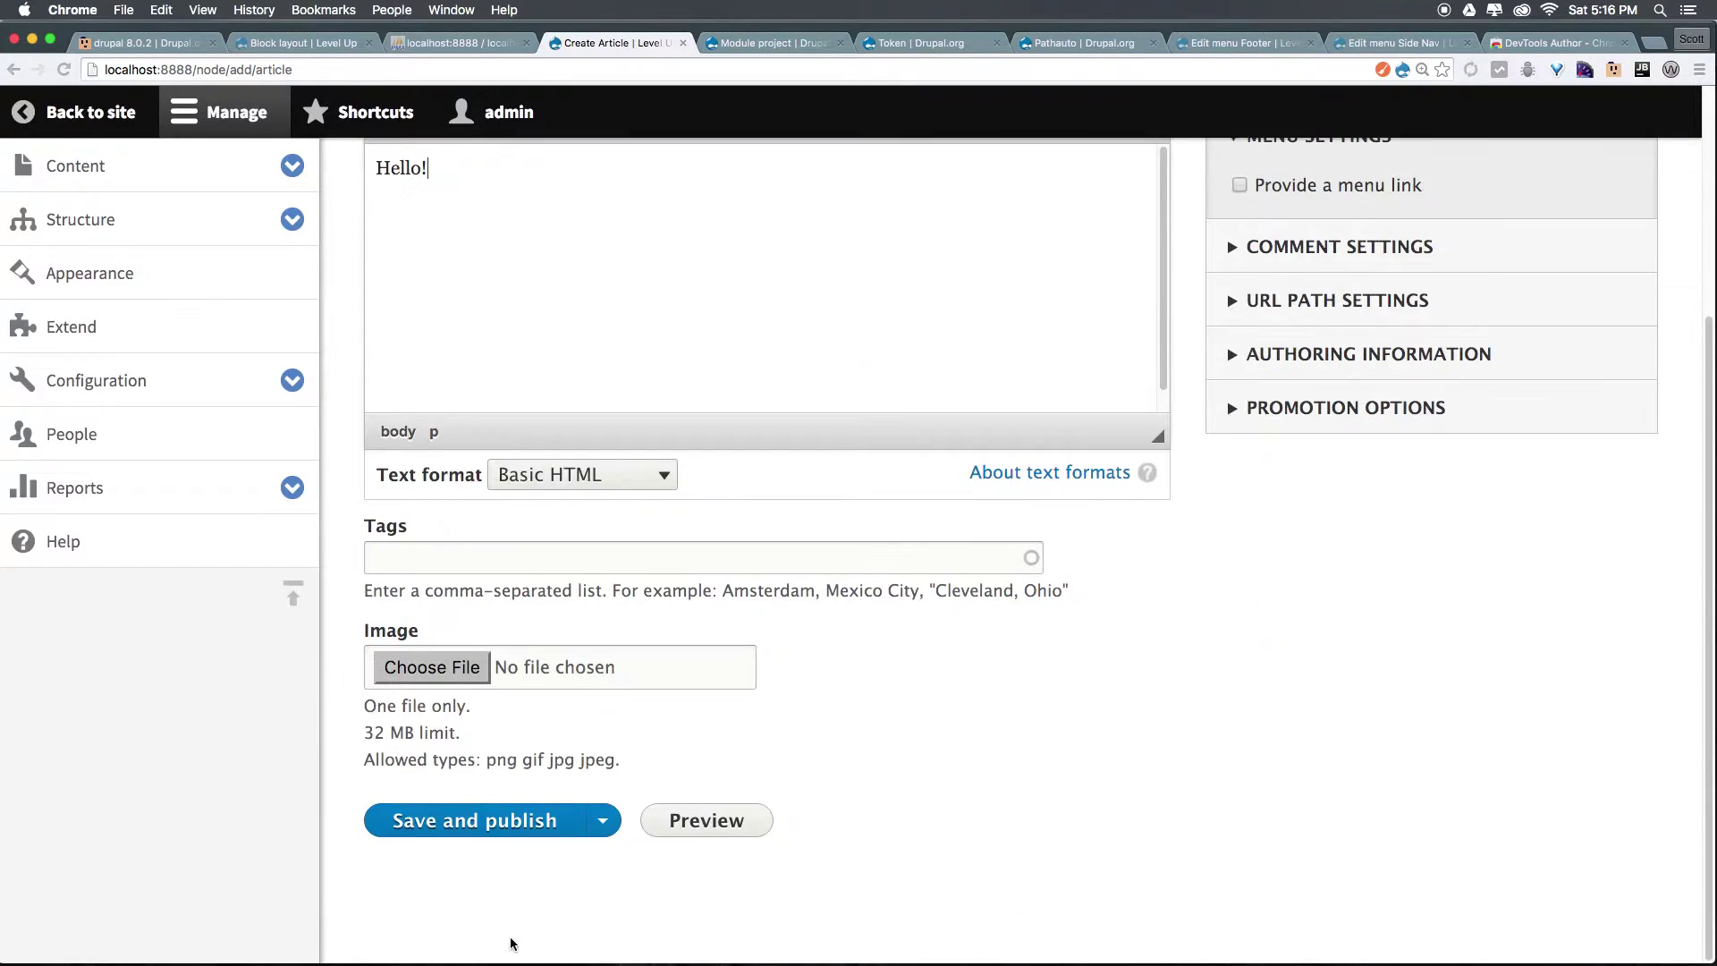
pyautogui.click(501, 828)
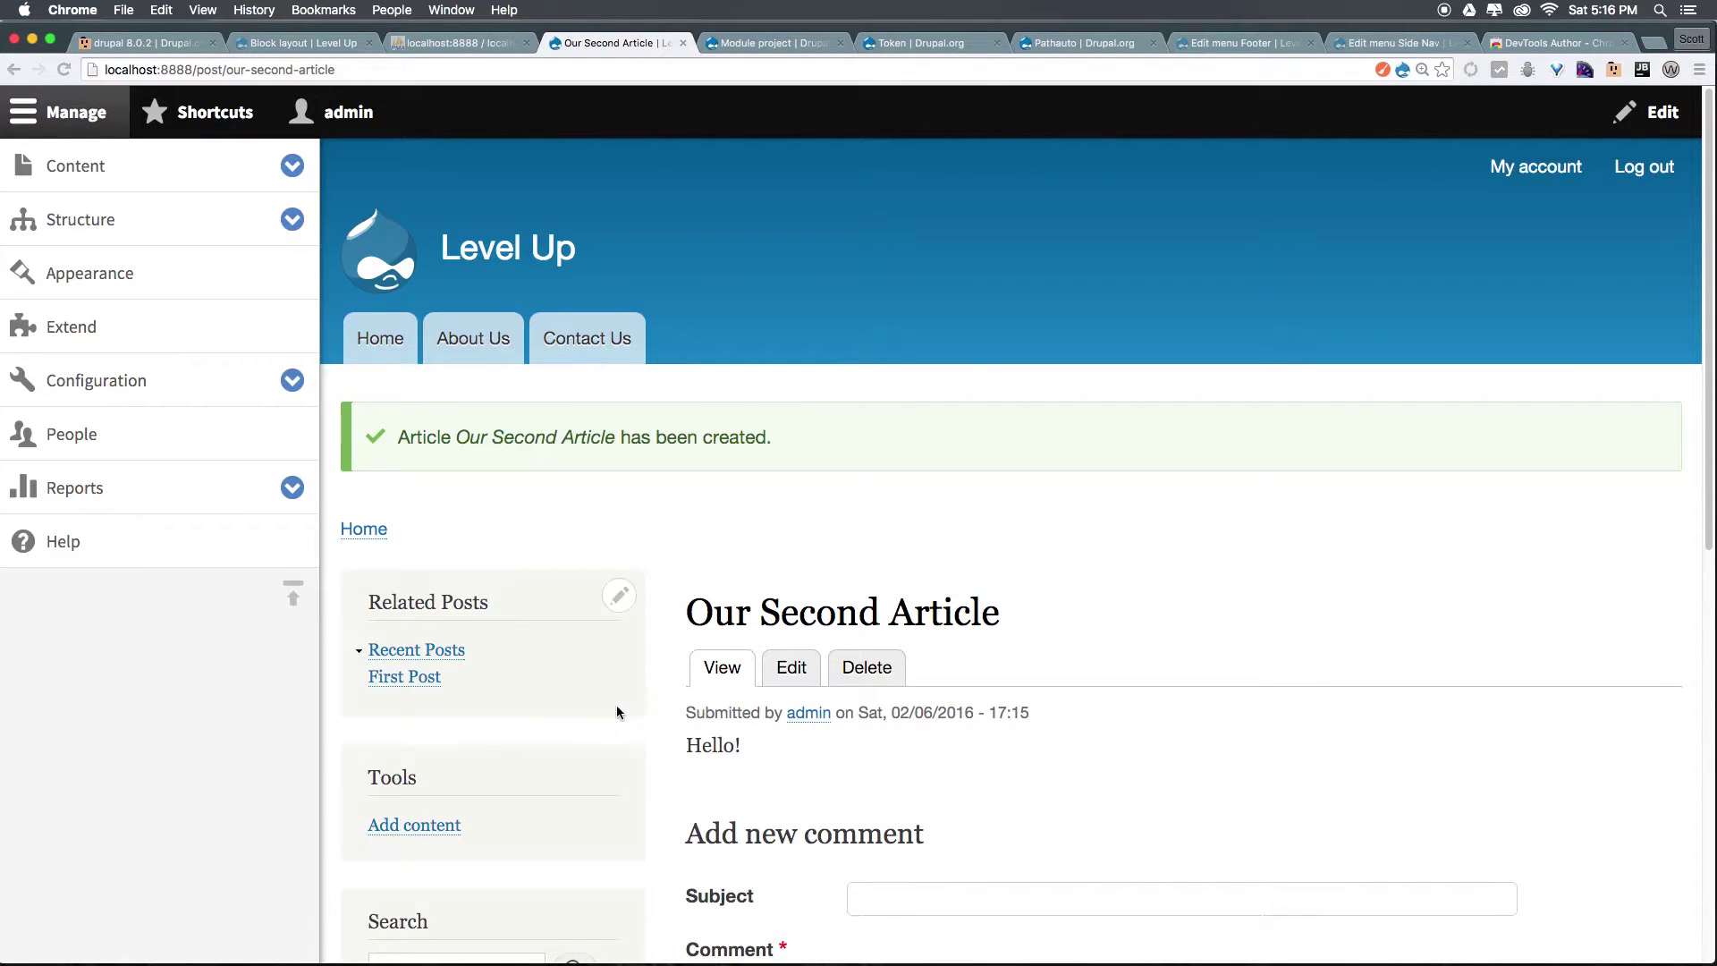
# - Highlight the generated /post/our-second-article alias in the browser's address bar
pyautogui.scroll(-1, 833, 641)
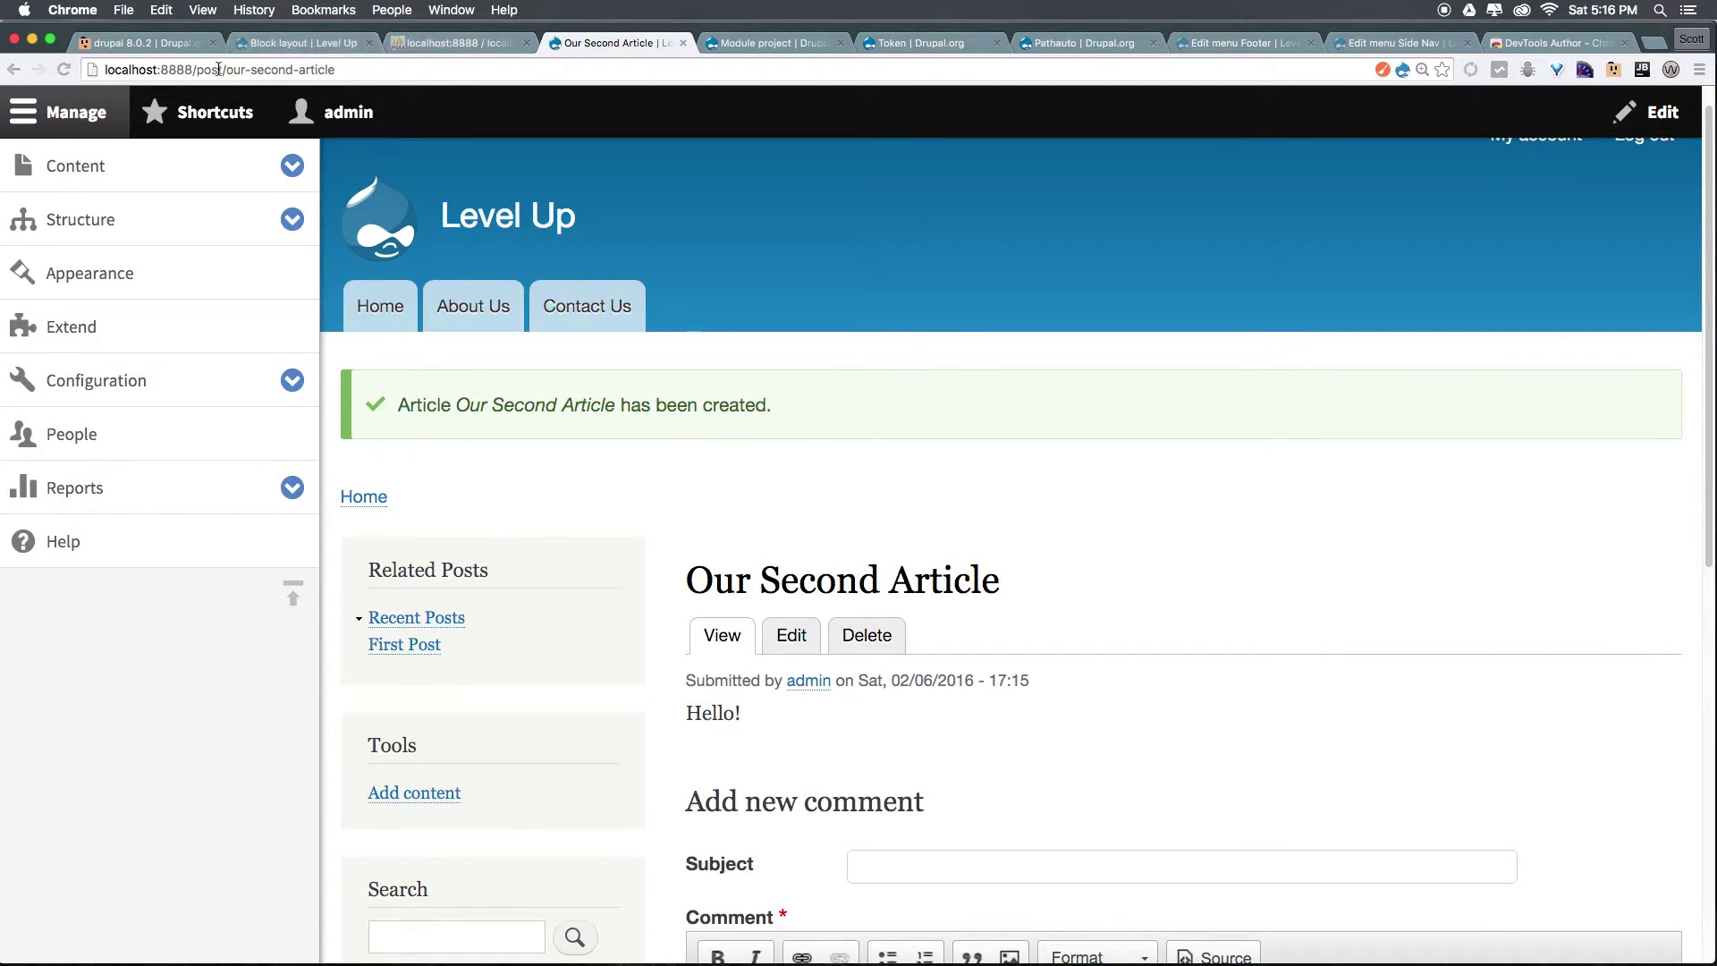
pyautogui.moveTo(196, 69); pyautogui.dragTo(336, 70)
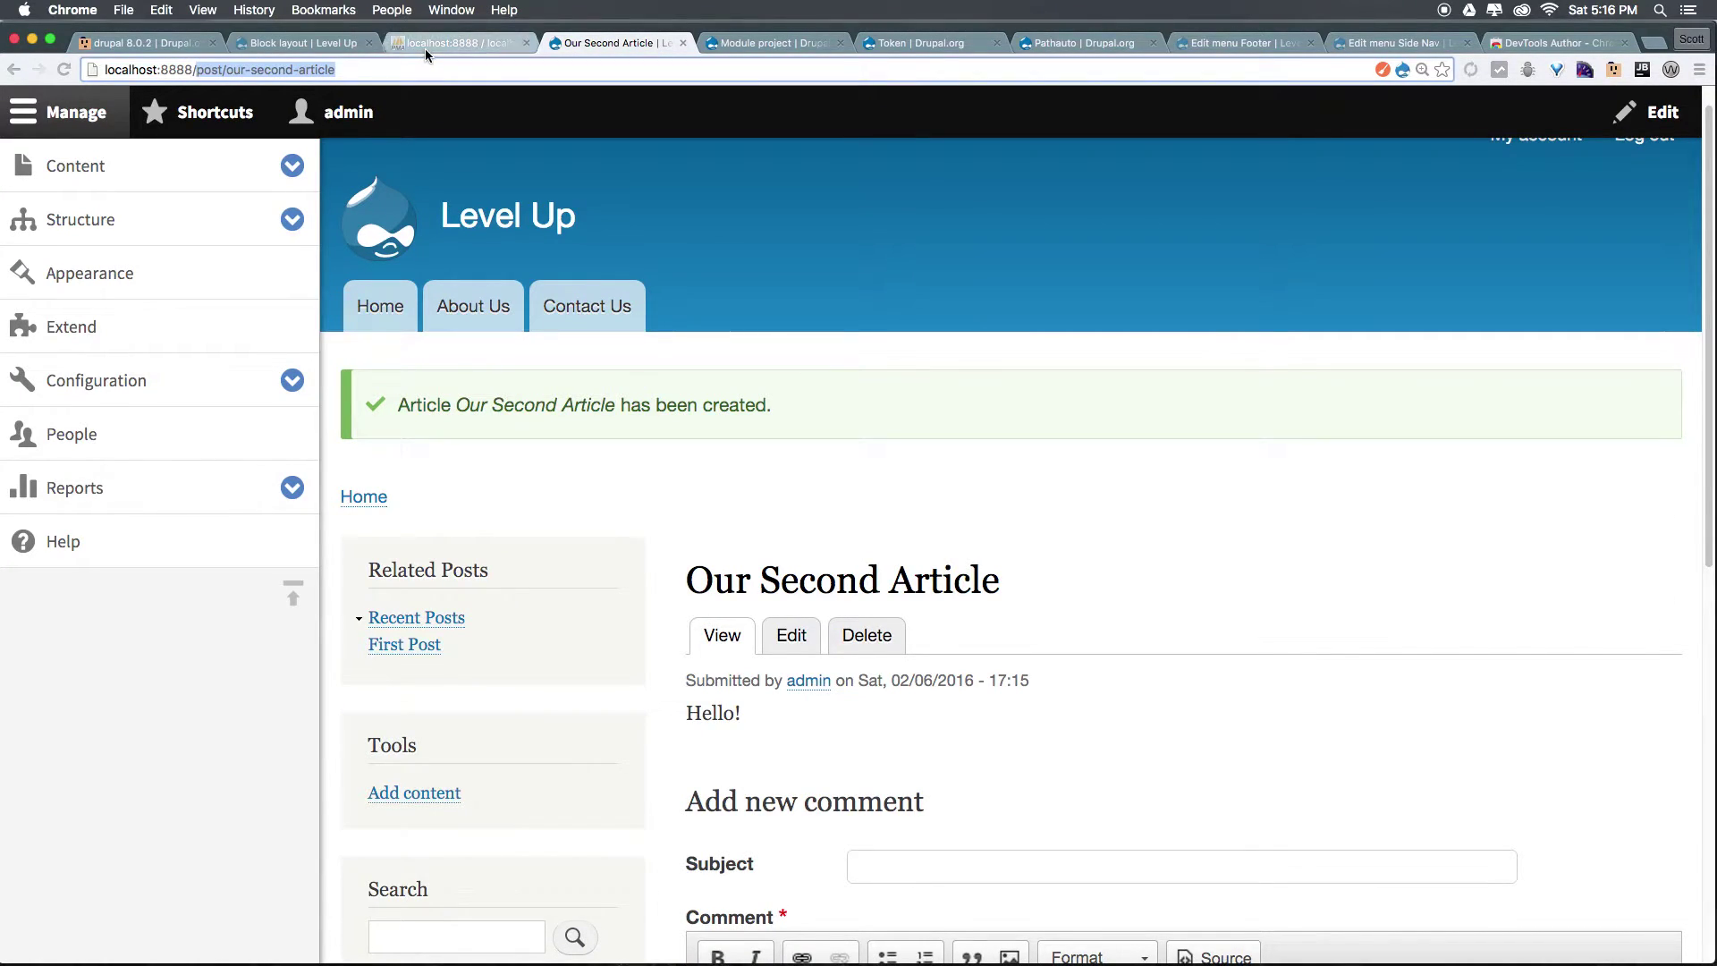
pyautogui.click(200, 68)
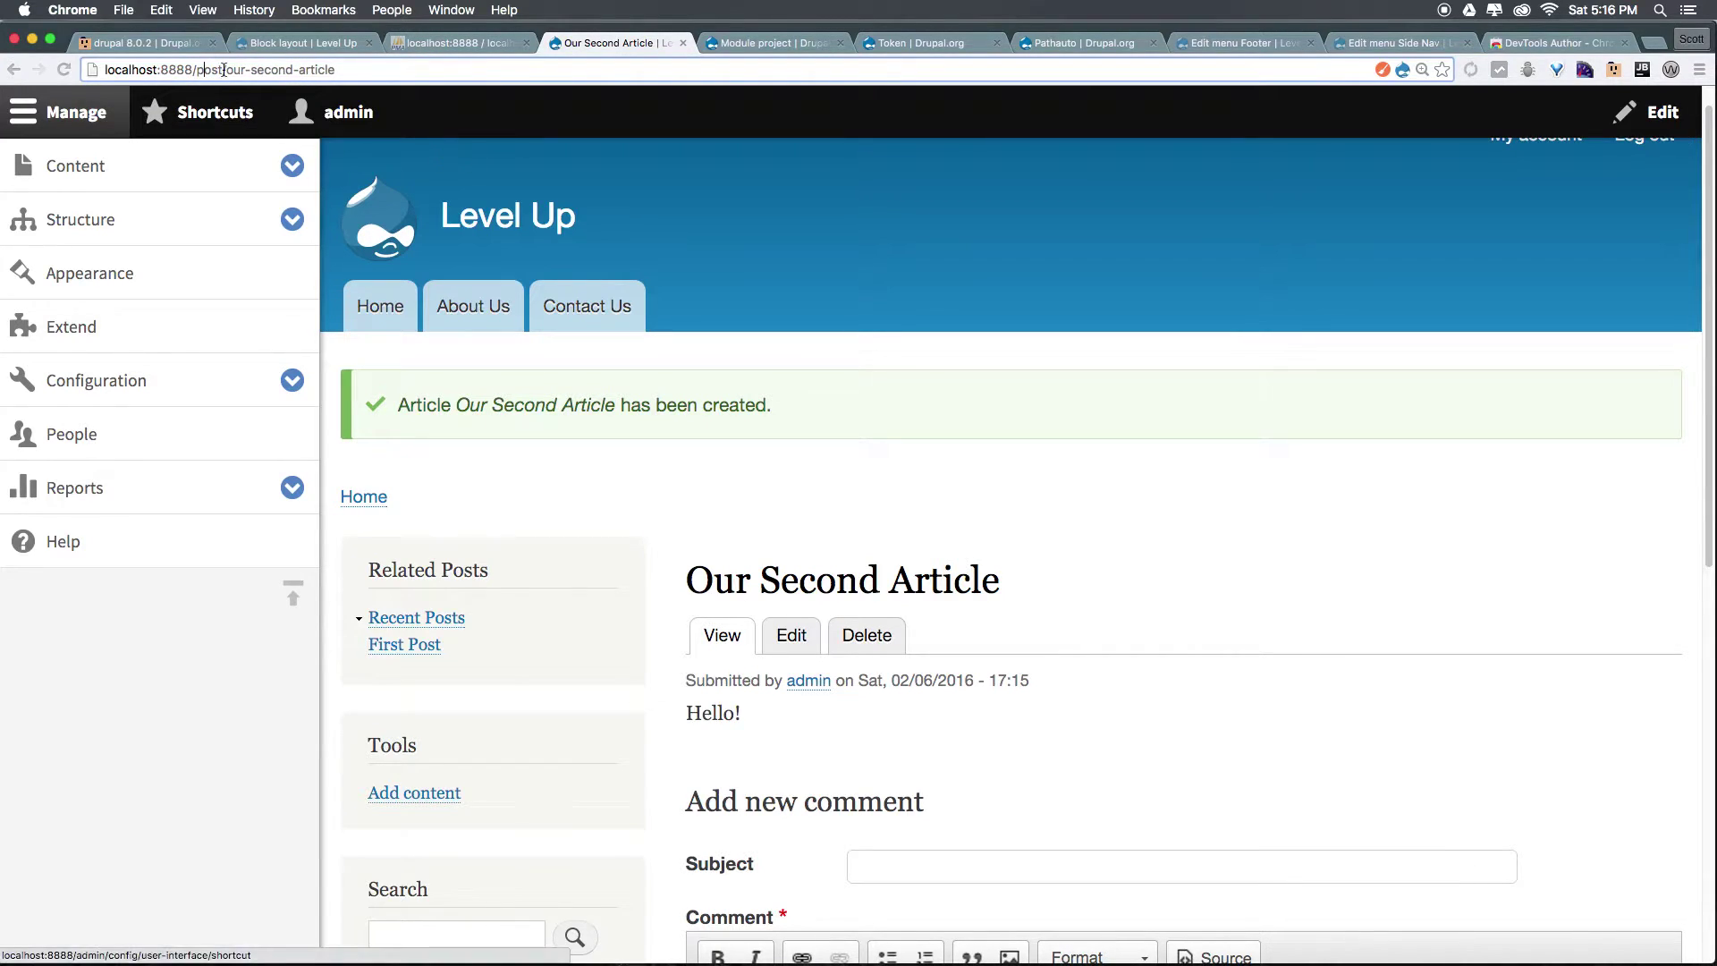
pyautogui.click(252, 69)
pyautogui.moveTo(336, 69); pyautogui.dragTo(380, 59)
pyautogui.moveTo(953, 572); pyautogui.dragTo(601, 567)
pyautogui.moveTo(563, 585)
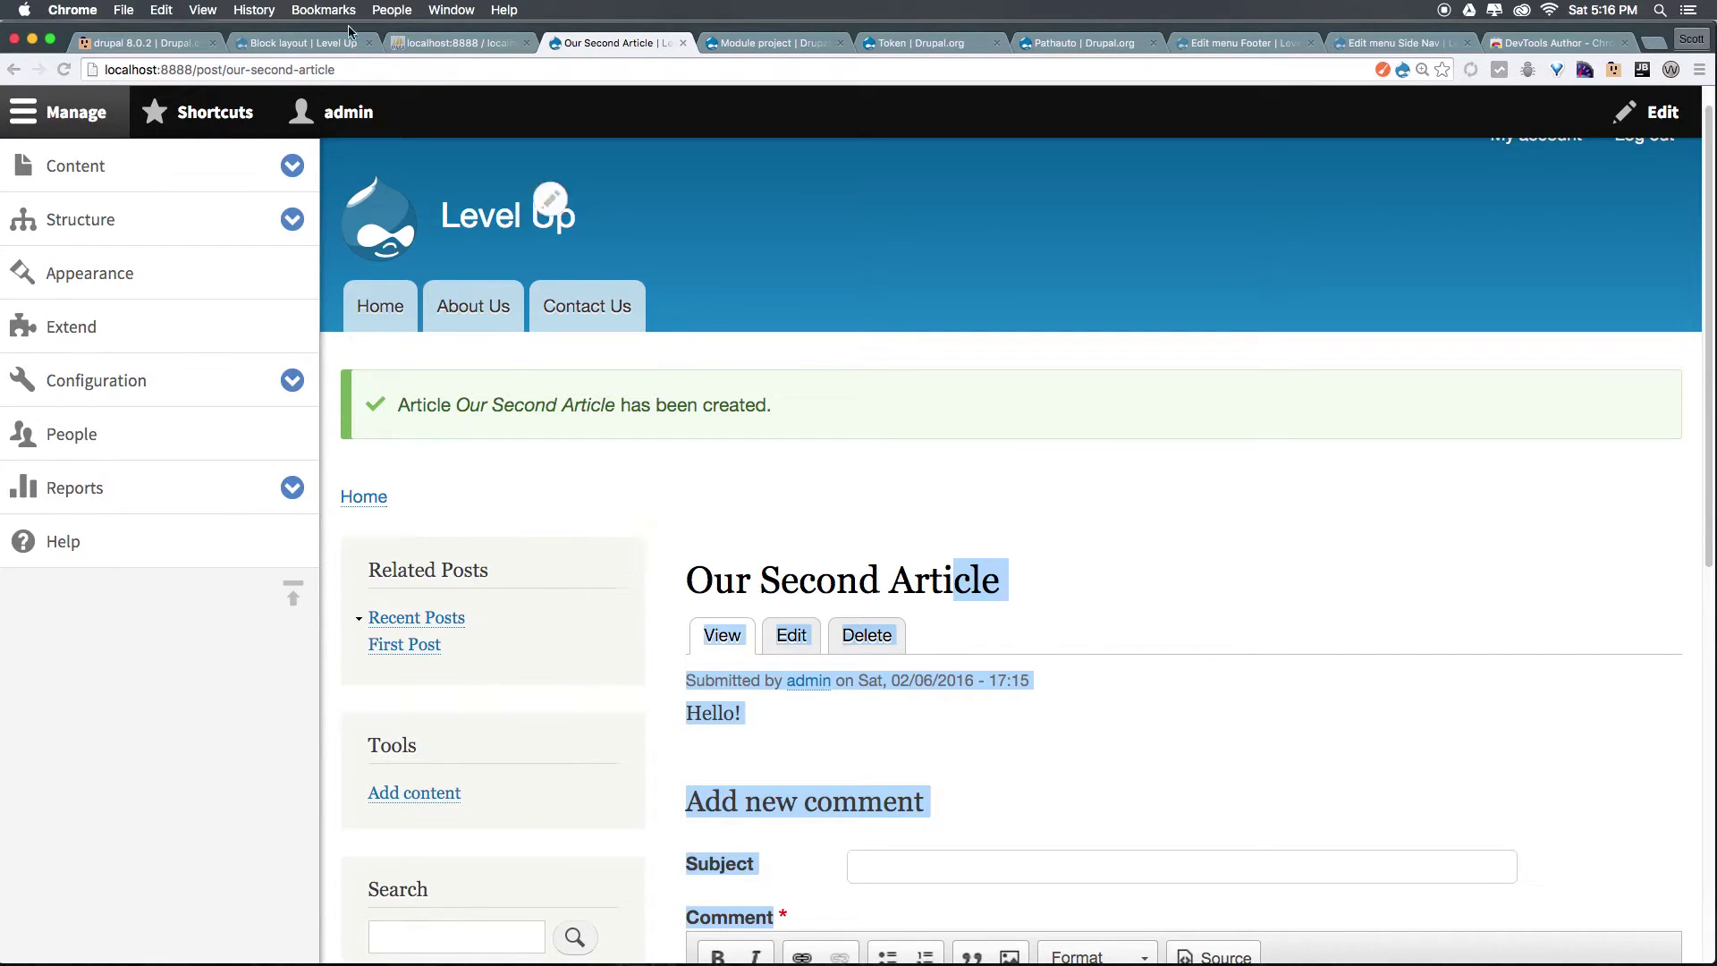
pyautogui.moveTo(336, 70); pyautogui.dragTo(224, 80)
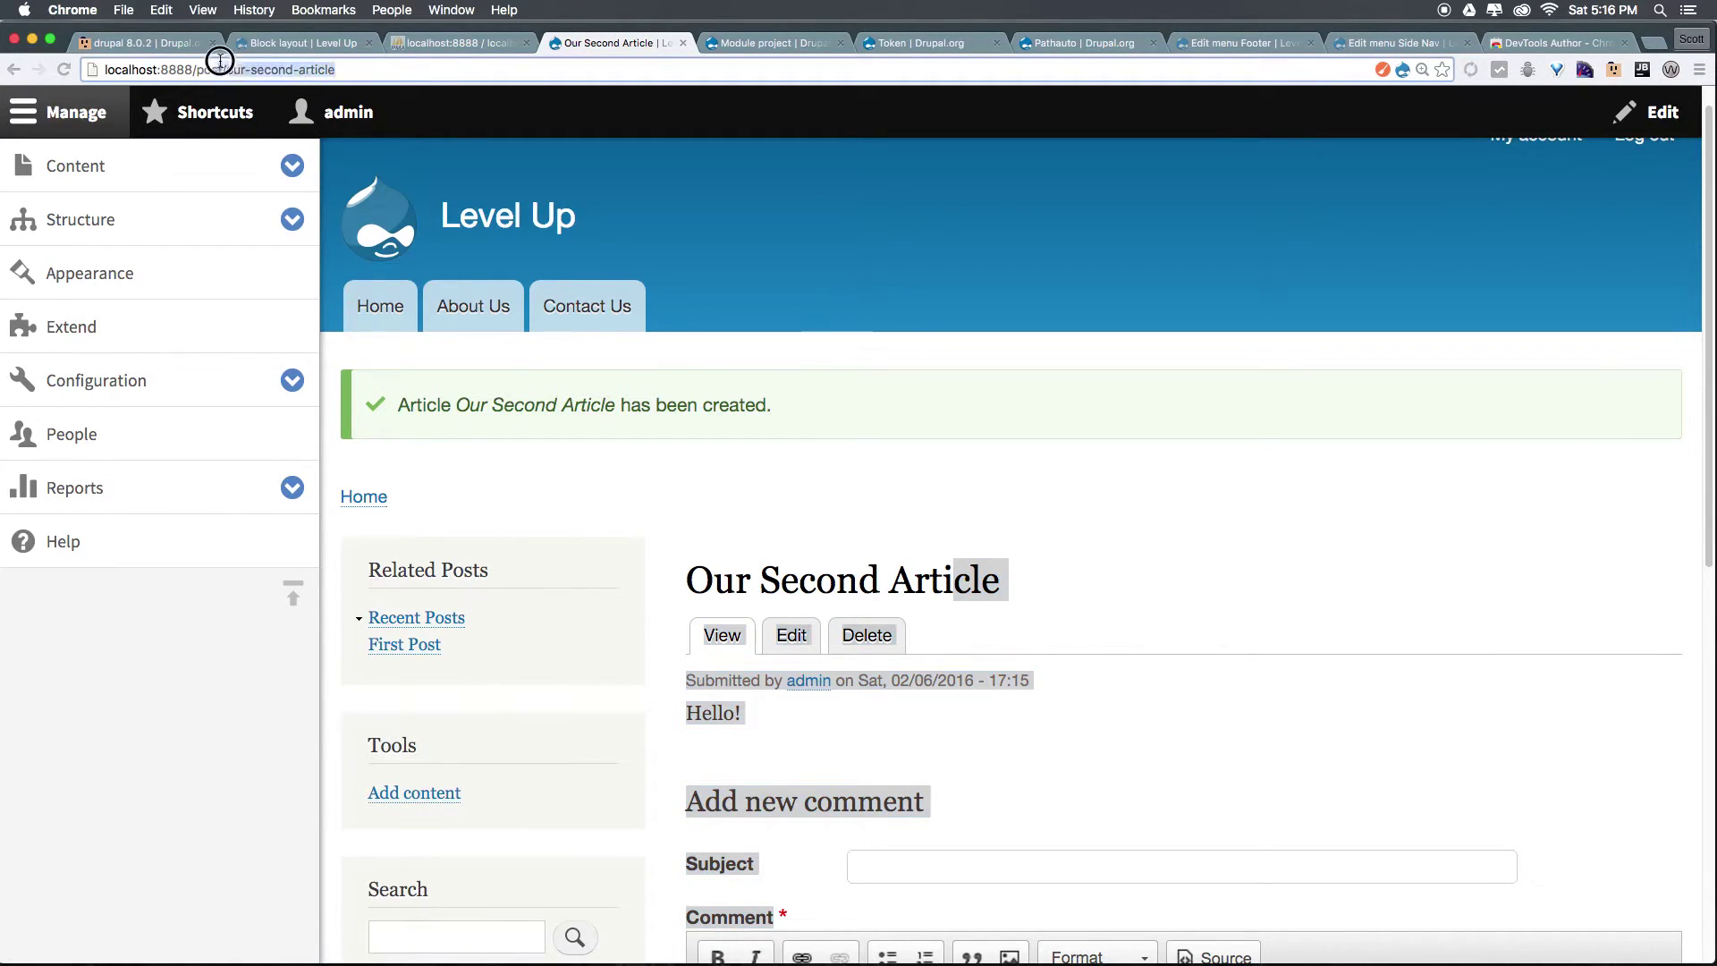
pyautogui.click(222, 70)
pyautogui.moveTo(204, 69); pyautogui.dragTo(405, 74)
pyautogui.moveTo(360, 251)
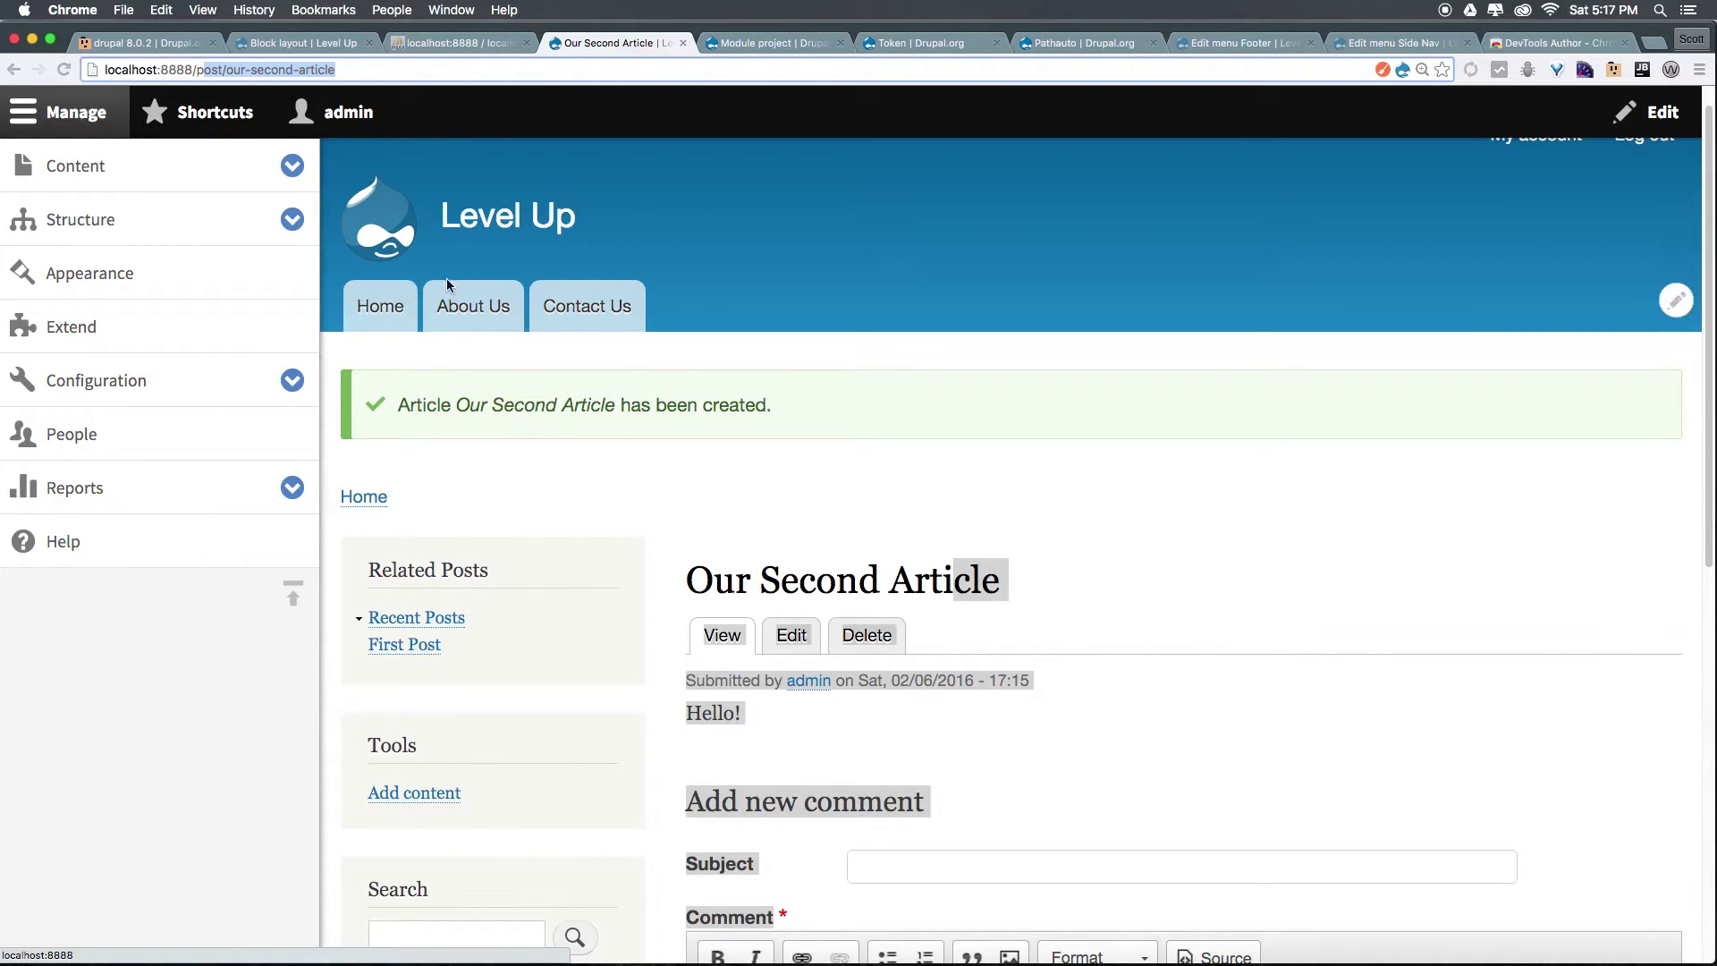
# - Re-save My Edited Post with automatic alias on, moving it from node/2 to post/my-edited-post
pyautogui.click(386, 311)
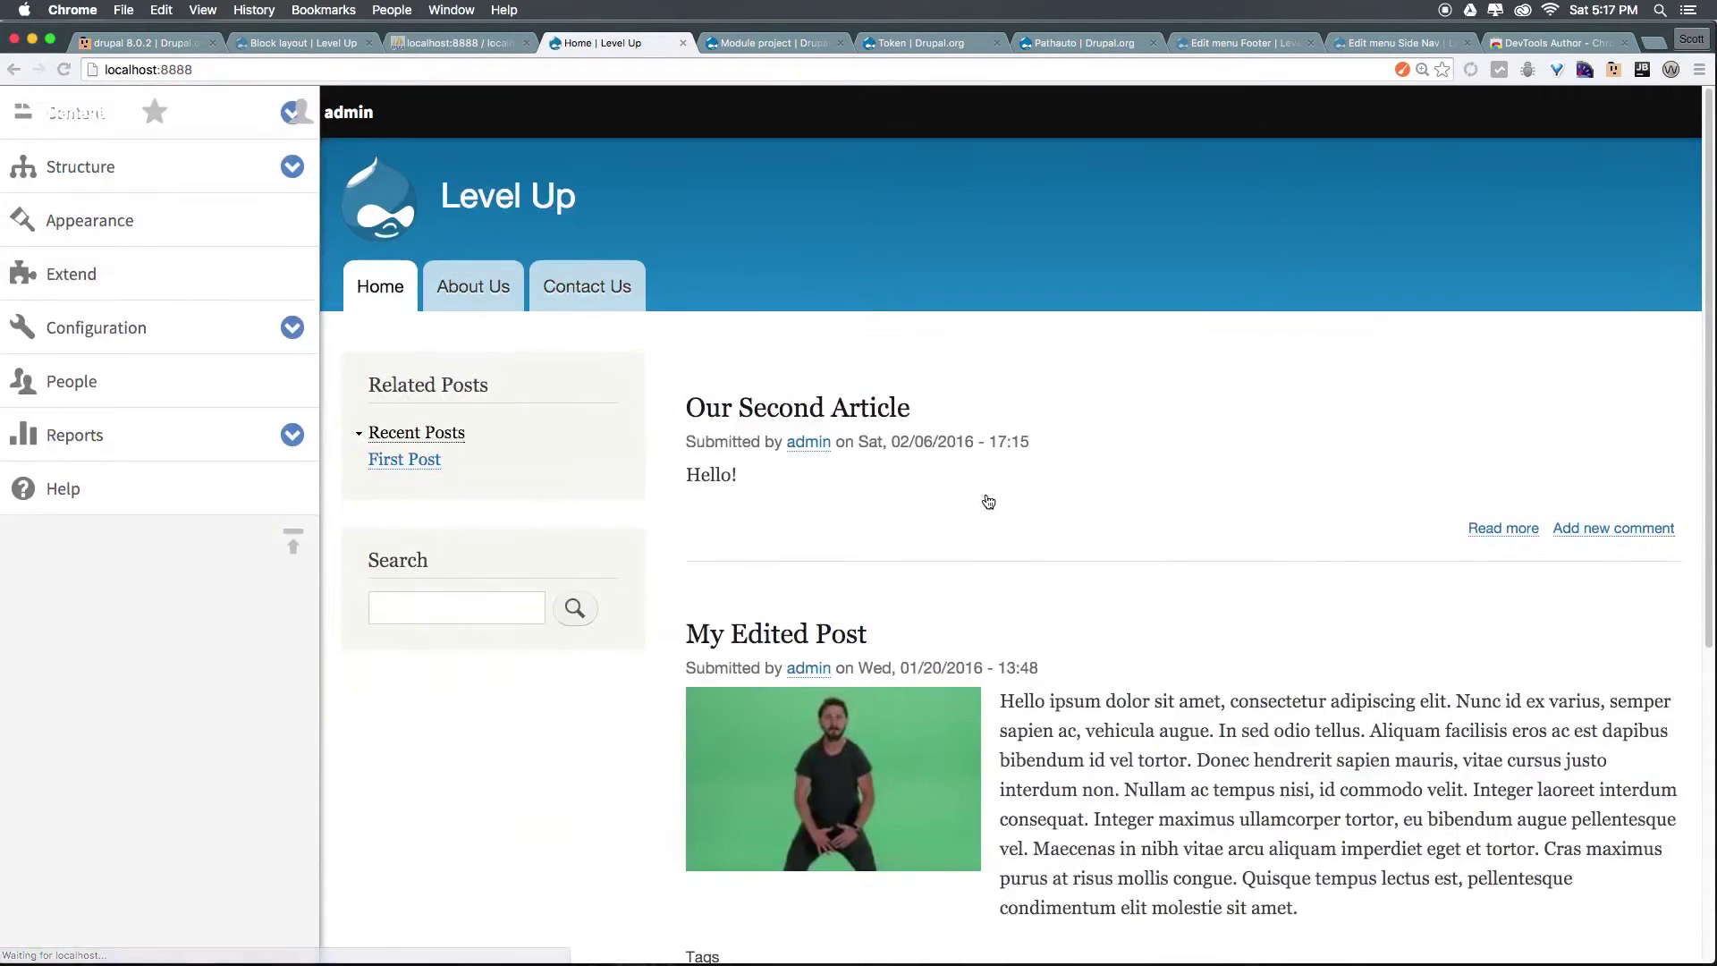
pyautogui.scroll(-4, 988, 498)
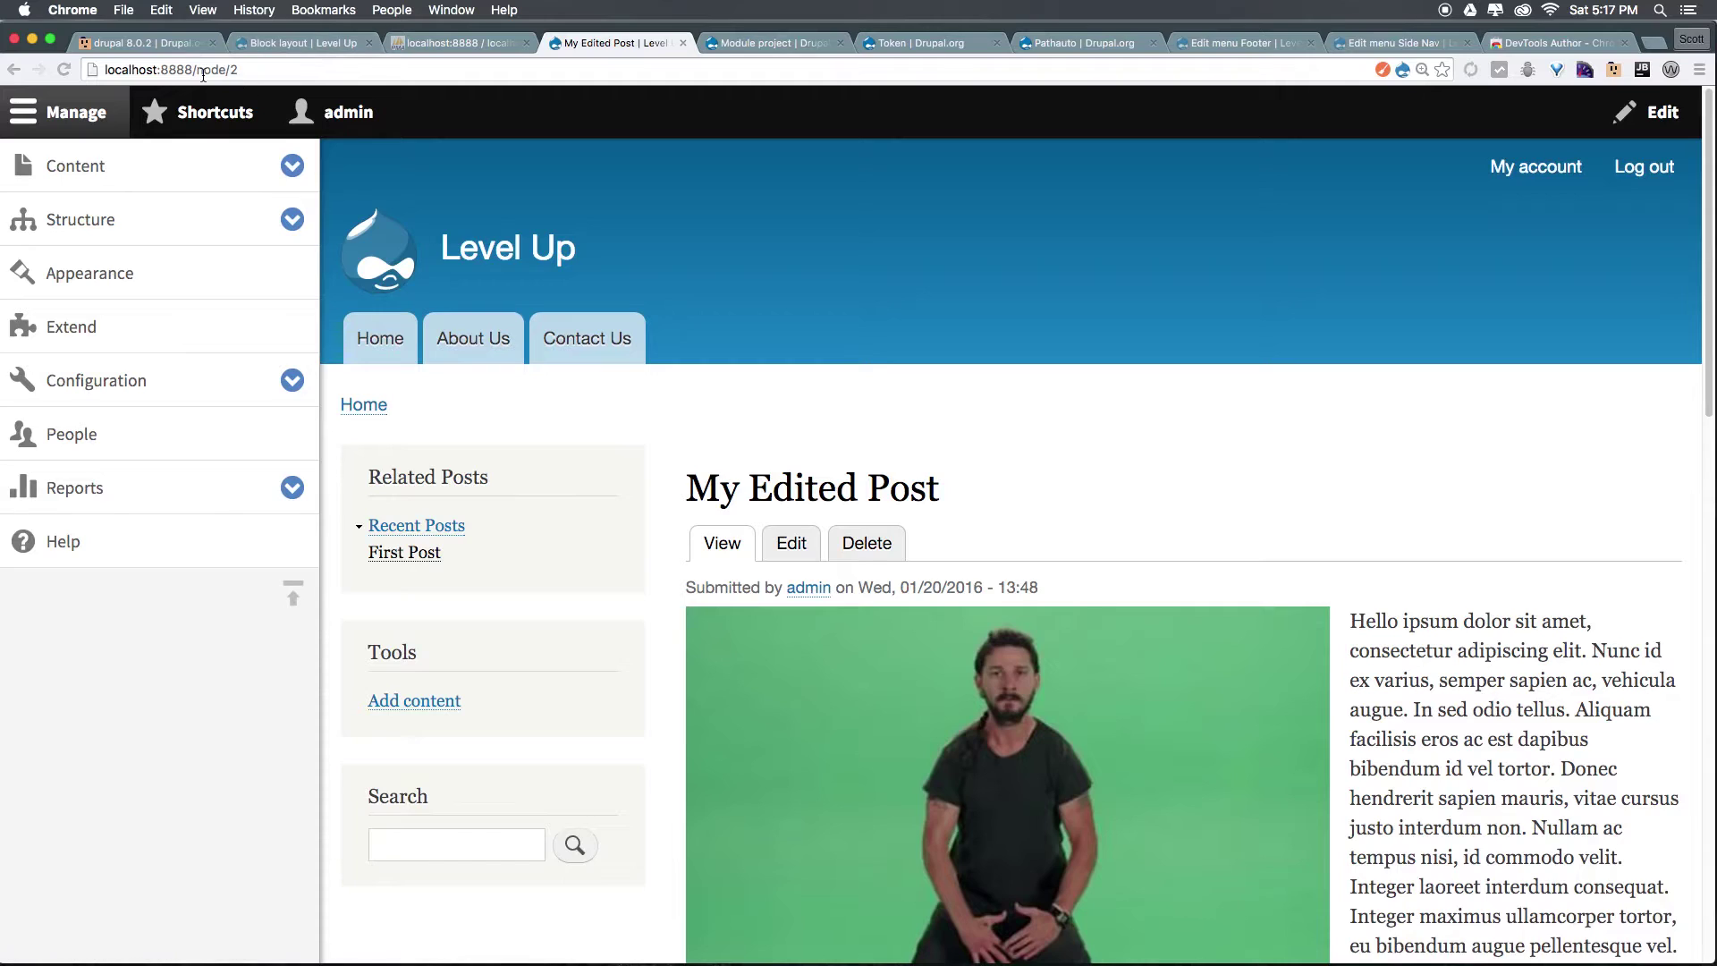
pyautogui.moveTo(202, 71); pyautogui.dragTo(238, 70)
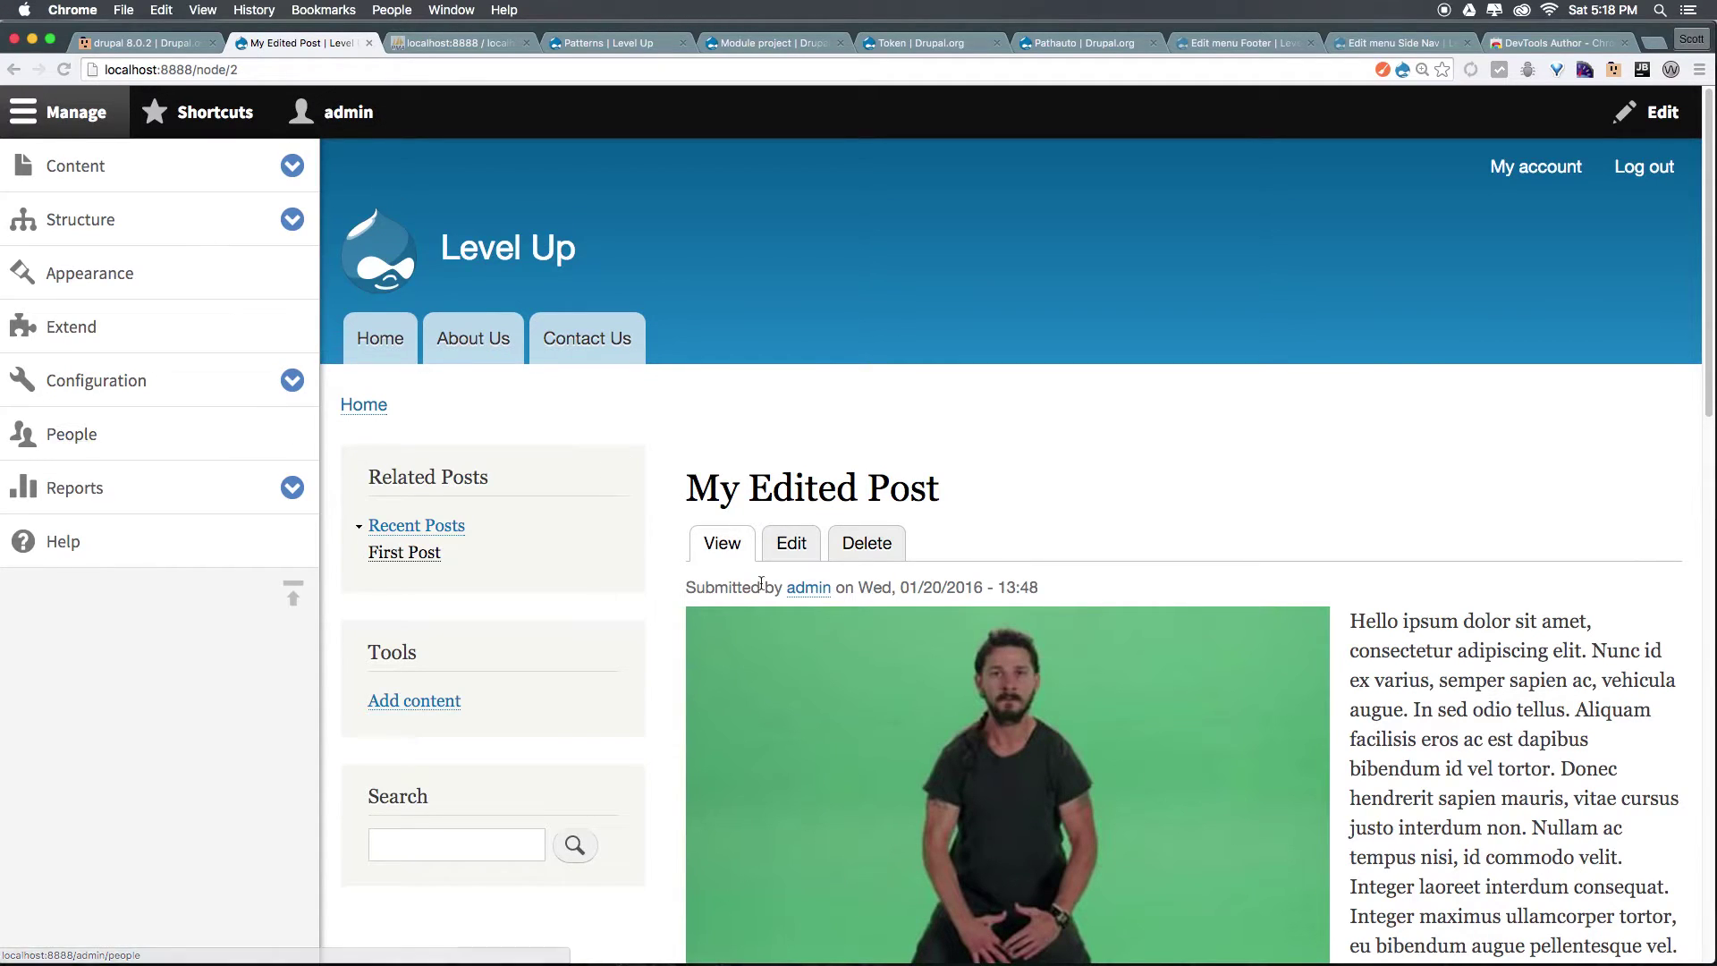
pyautogui.click(790, 543)
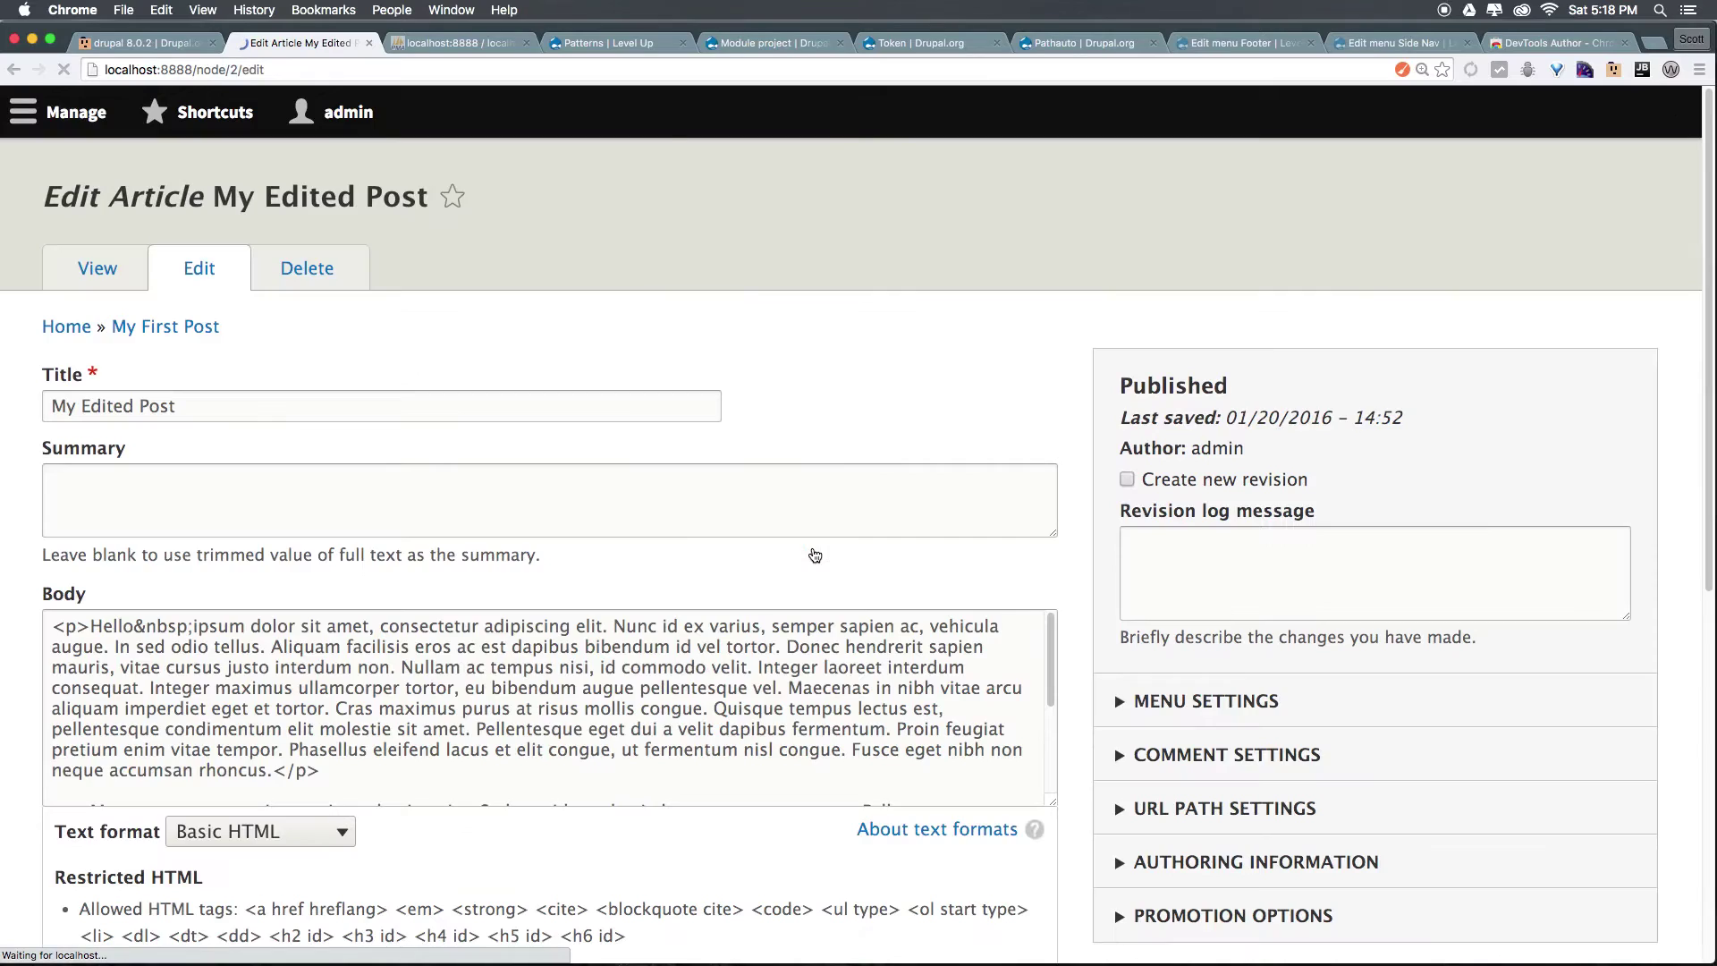
pyautogui.click(1279, 658)
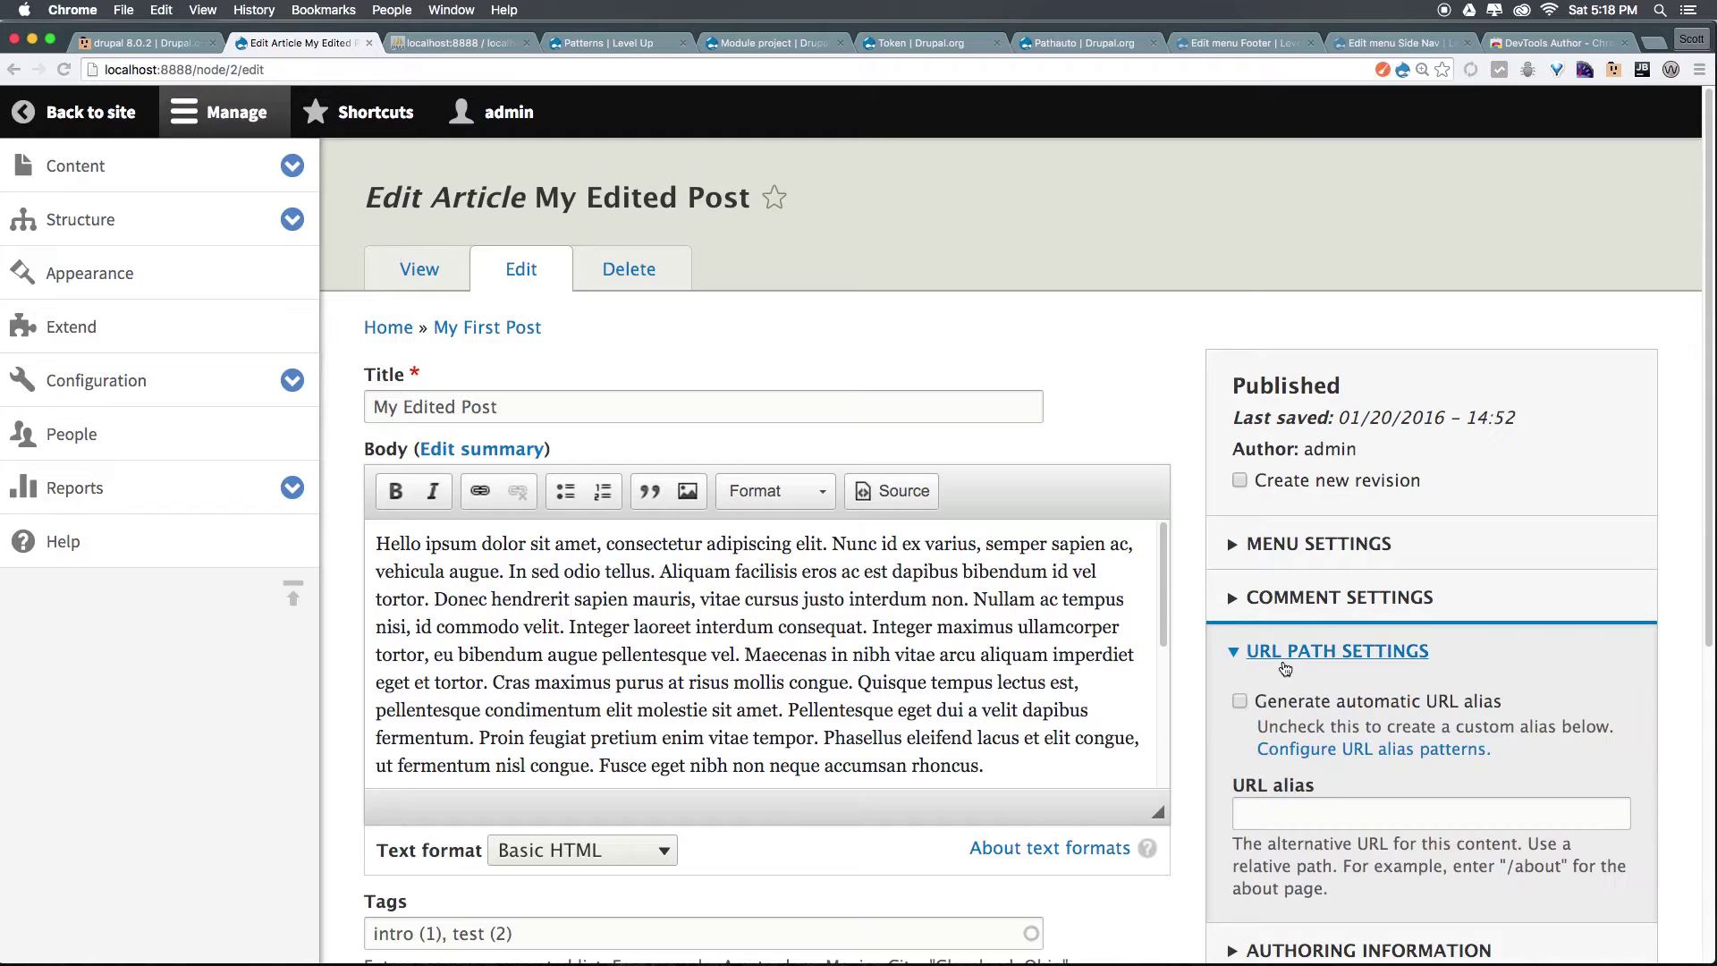
pyautogui.scroll(-5, 1285, 669)
pyautogui.click(1239, 420)
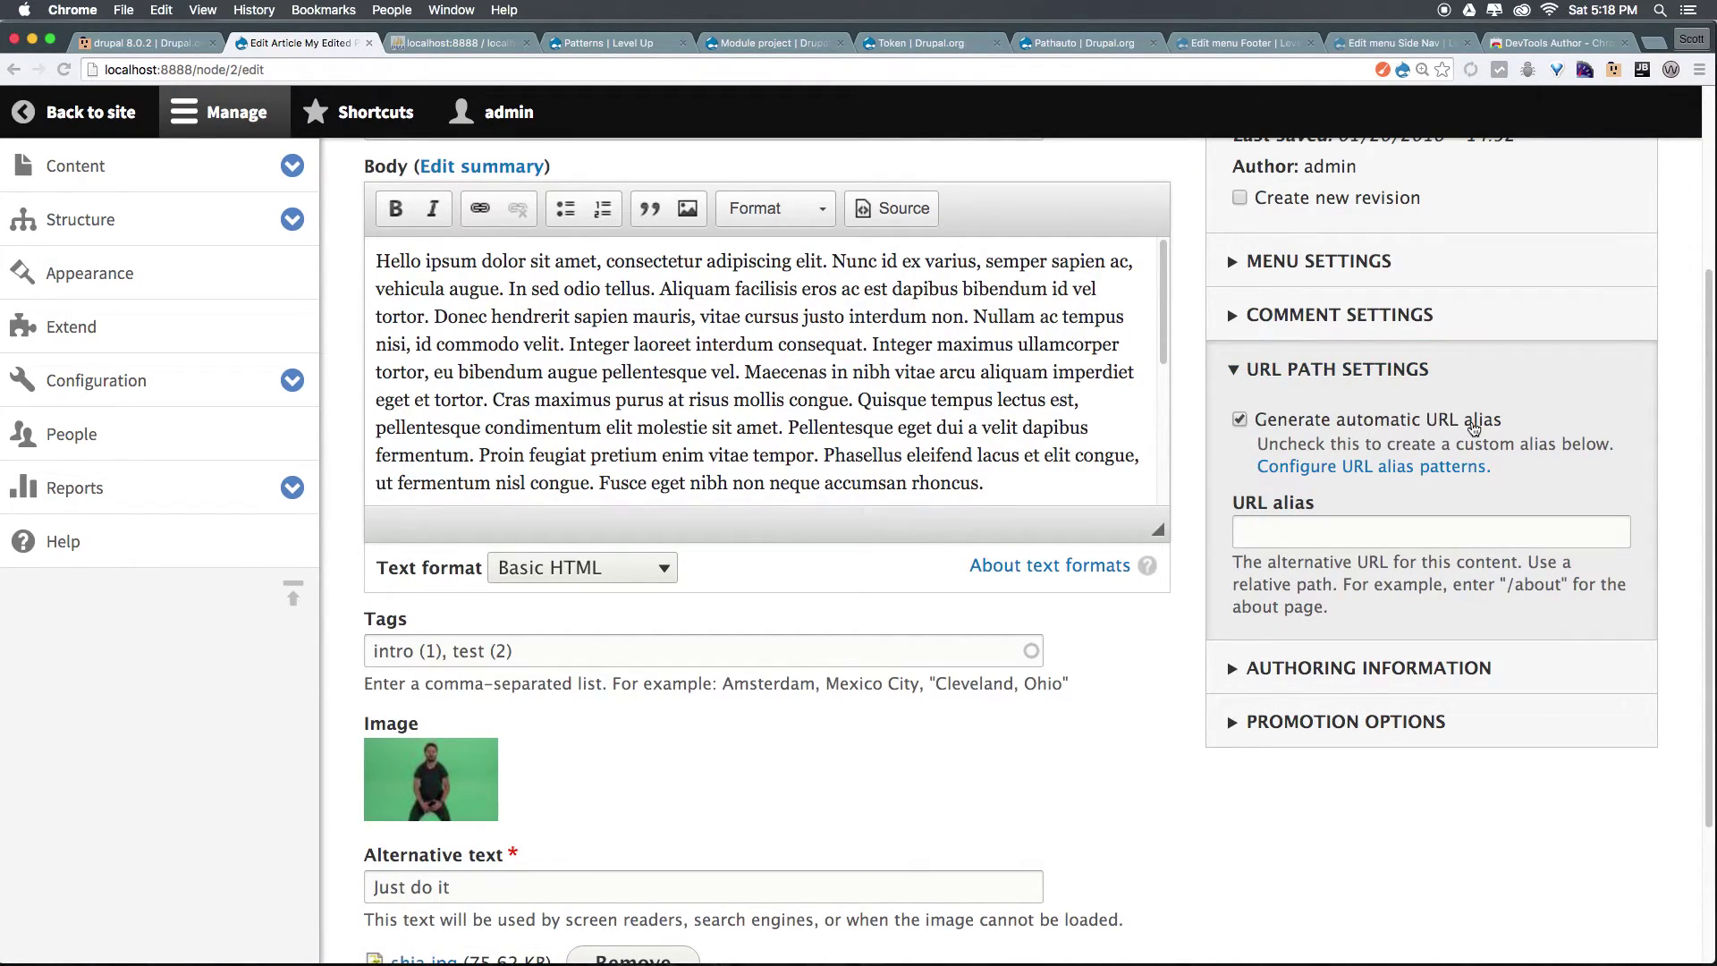
pyautogui.scroll(-3, 353, 832)
pyautogui.click(456, 818)
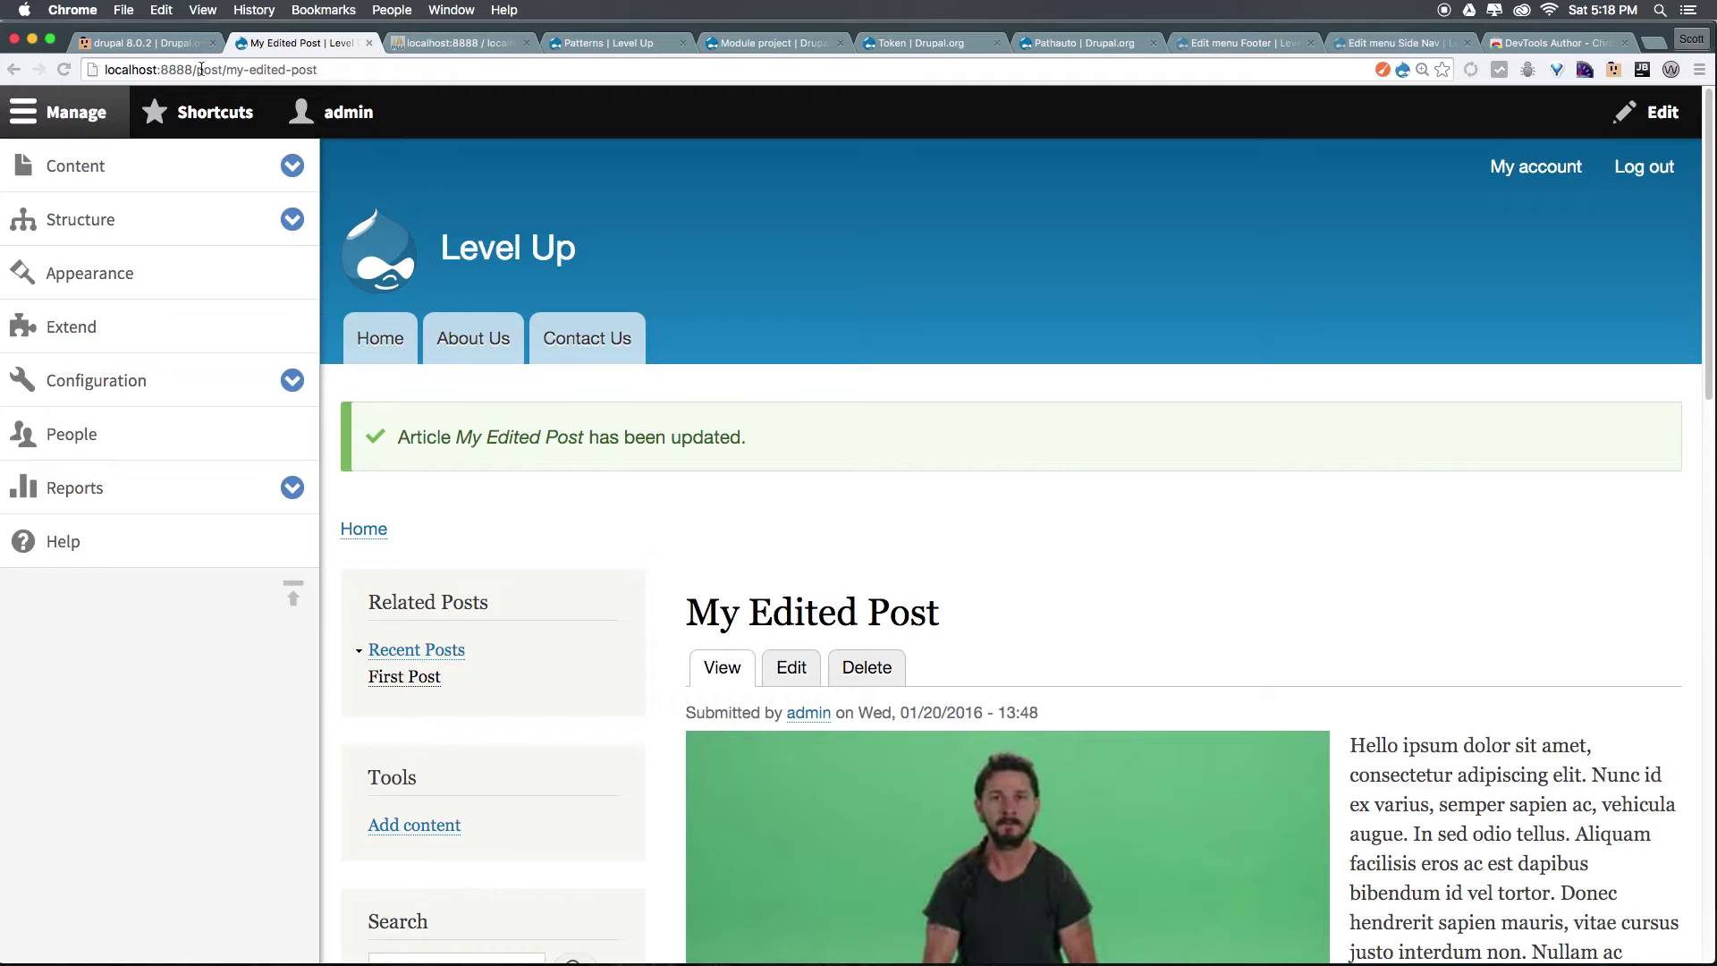
pyautogui.moveTo(201, 69); pyautogui.dragTo(318, 66)
pyautogui.click(441, 70)
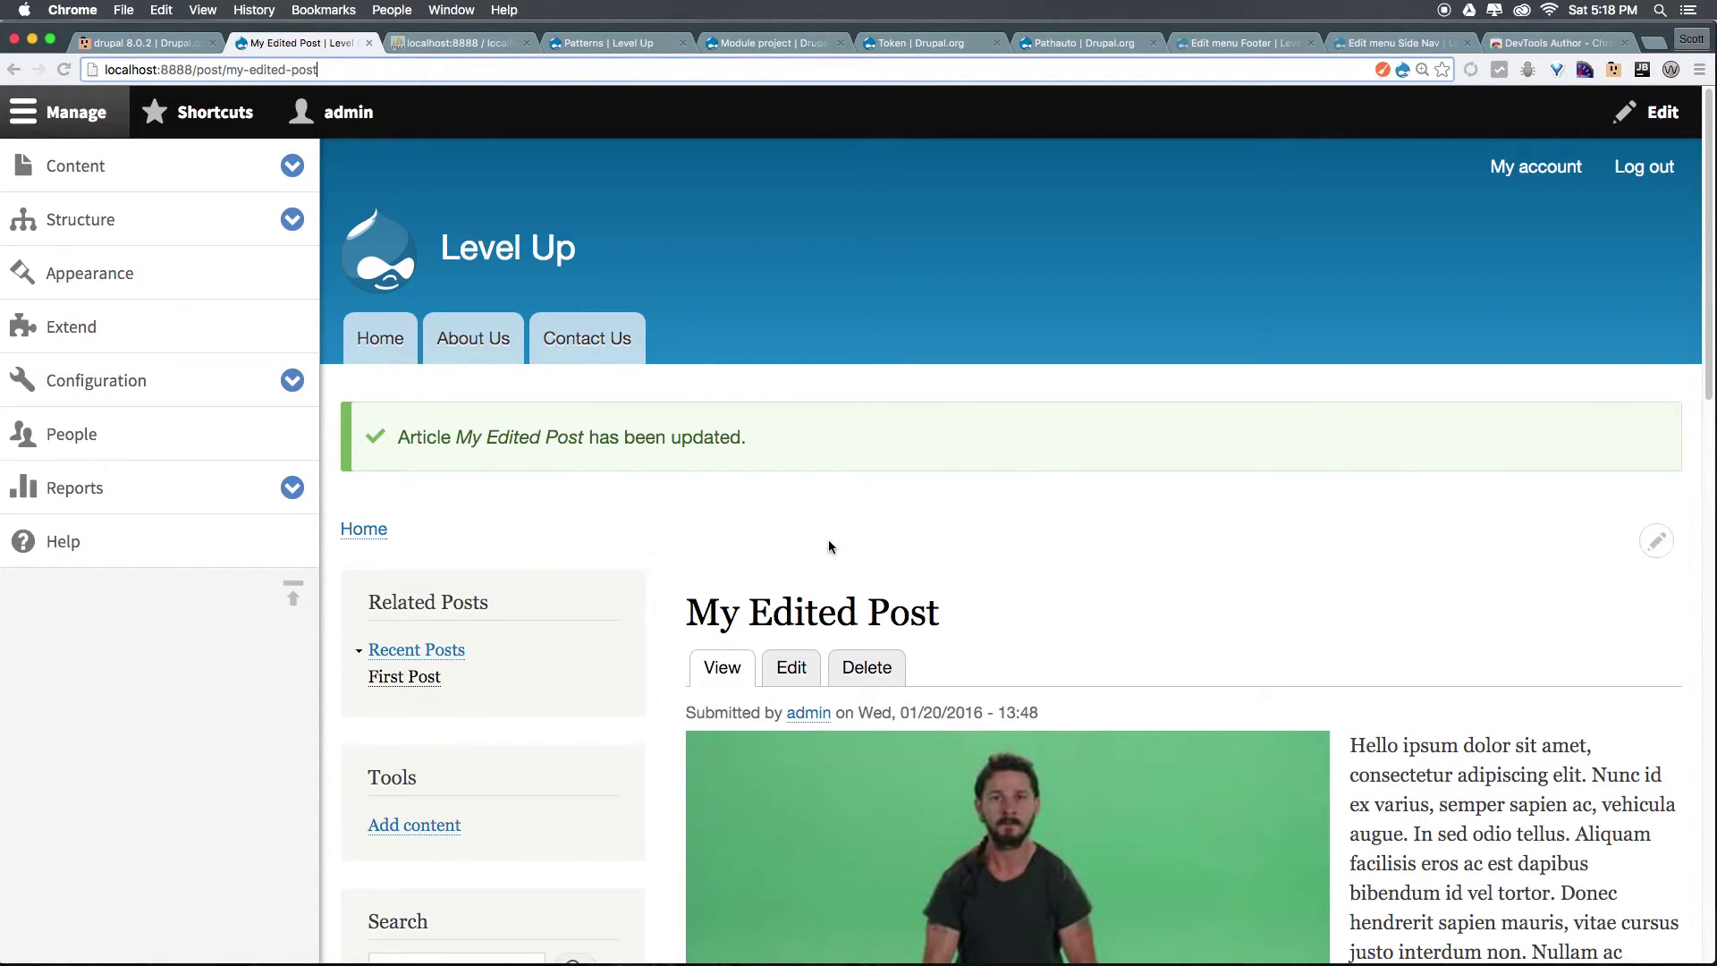
# - Create and publish a Basic page titled 'New Page!'
pyautogui.click(97, 174)
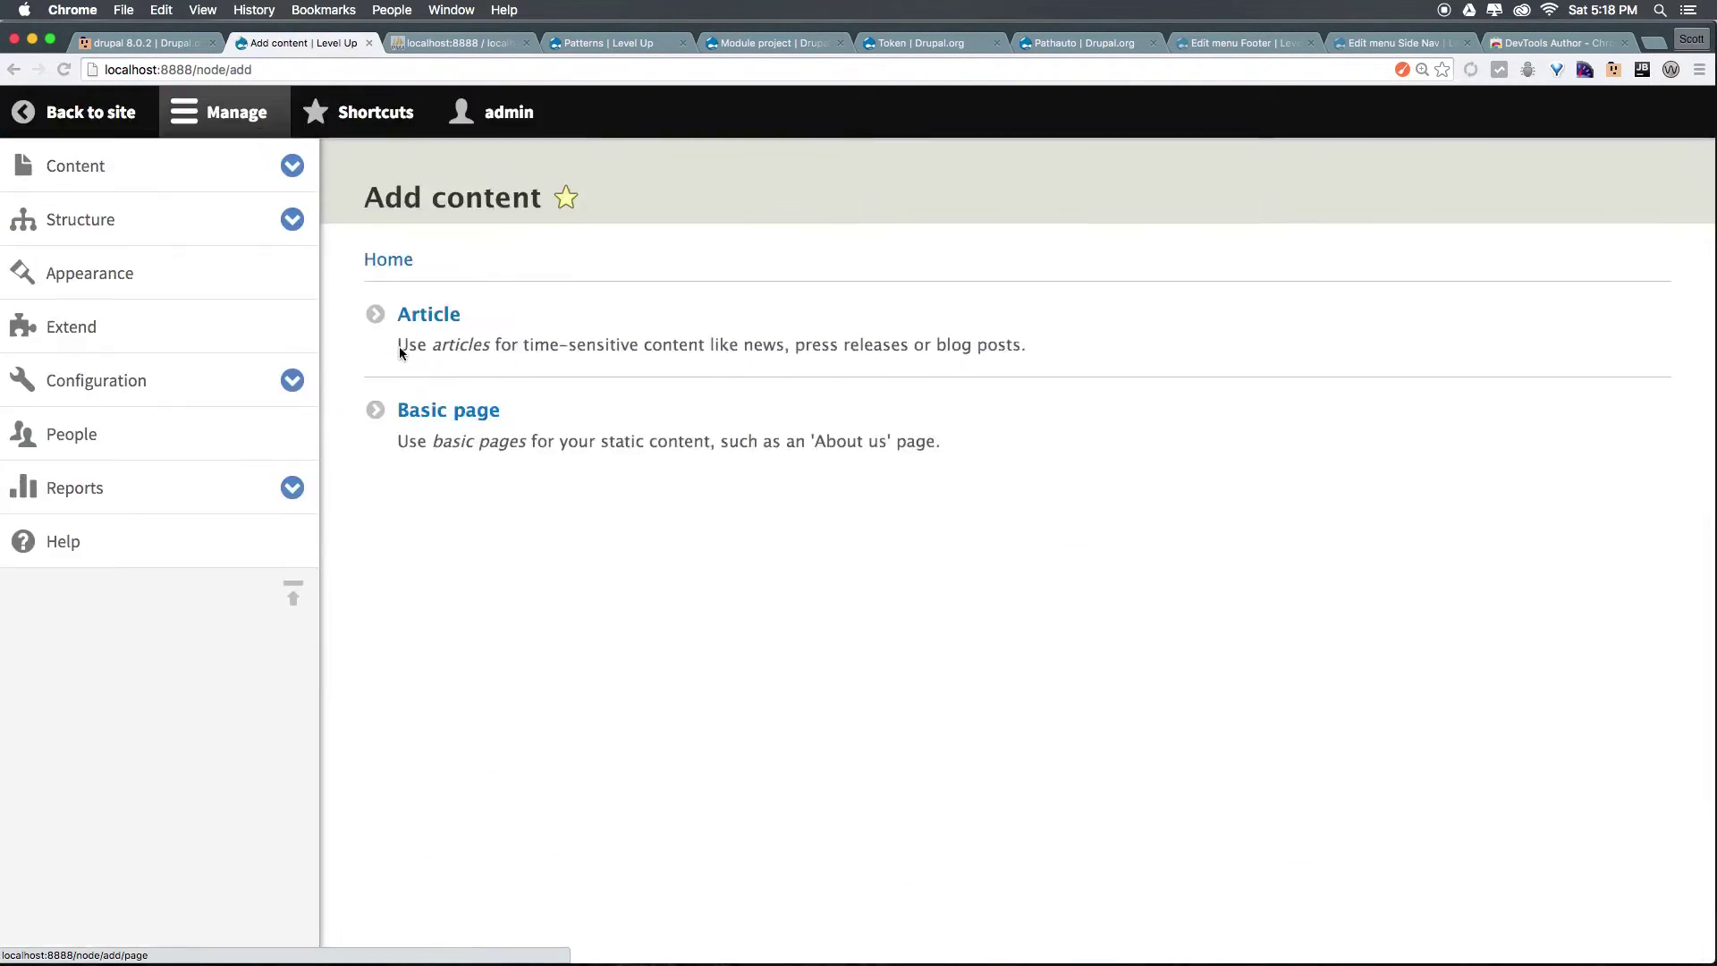
pyautogui.click(455, 415)
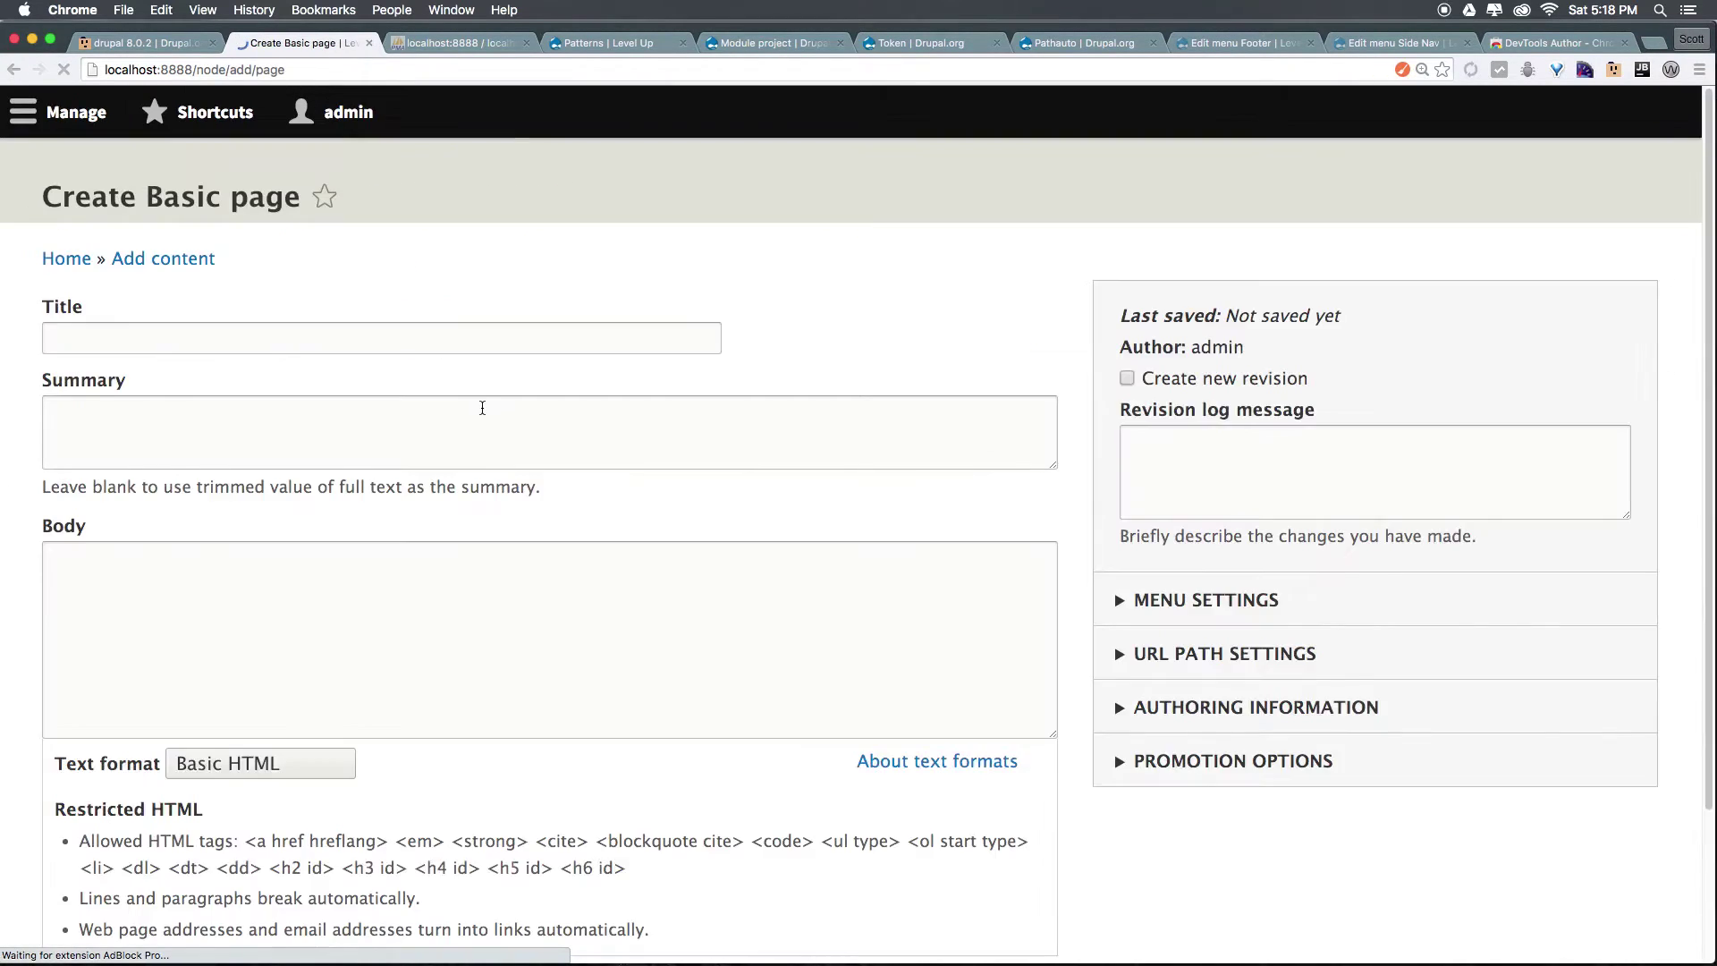
pyautogui.click(449, 324)
pyautogui.write('New Page3')
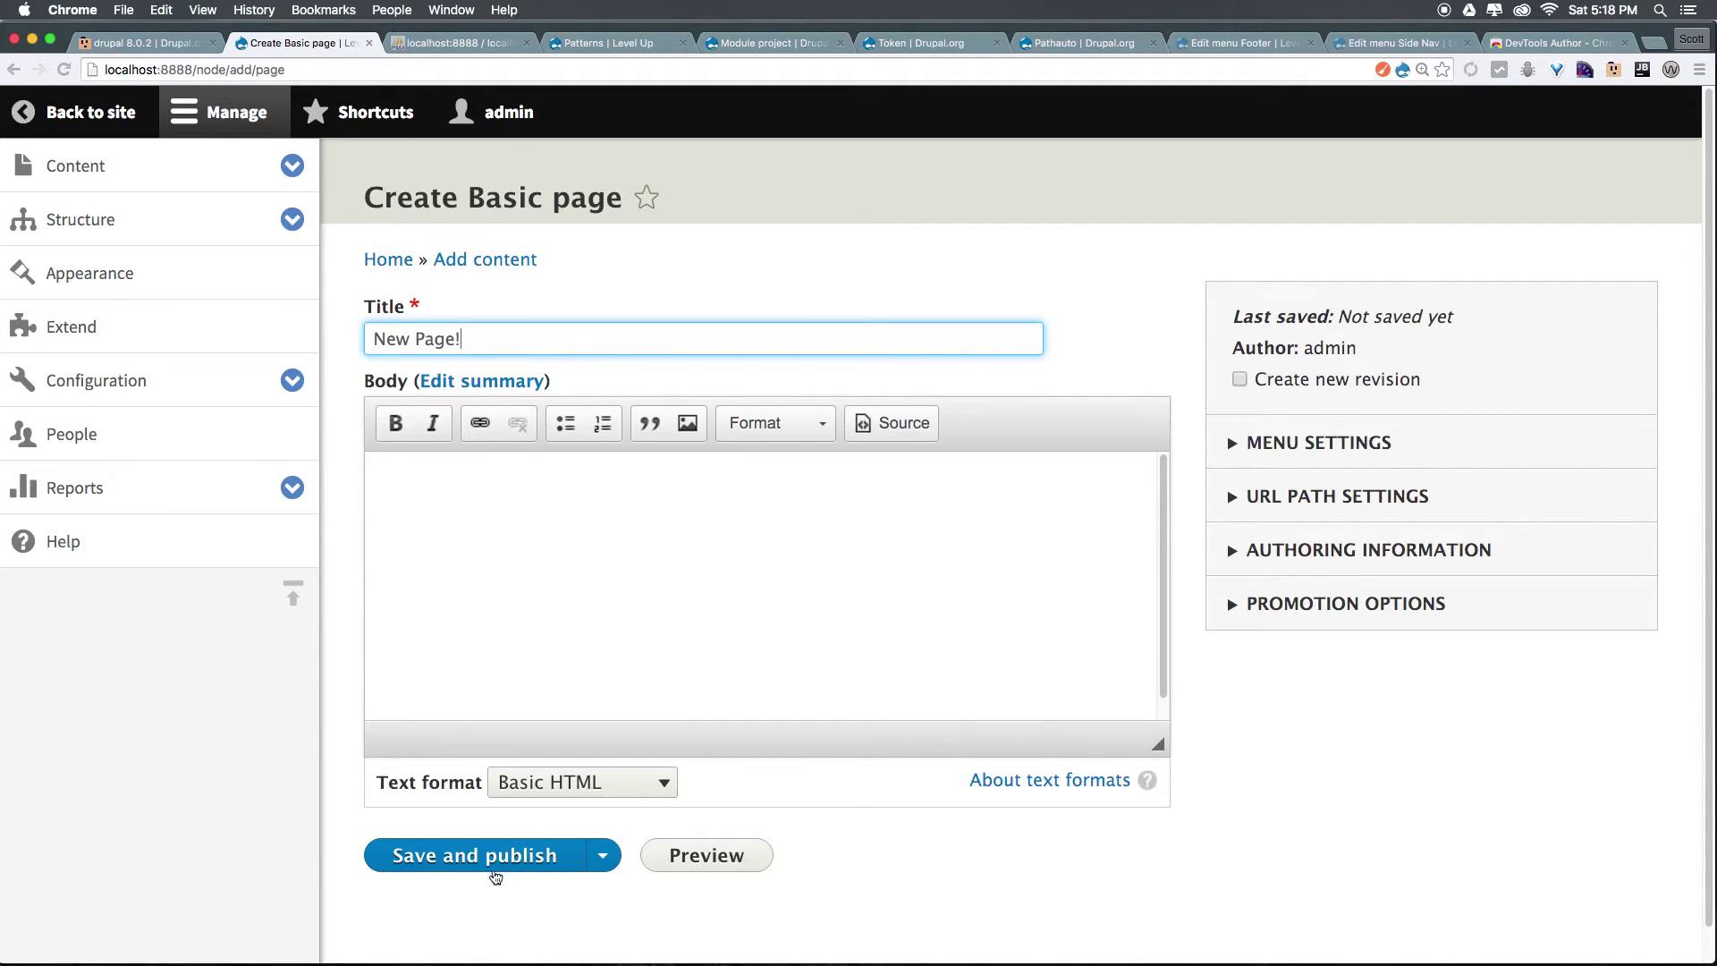
pyautogui.click(497, 860)
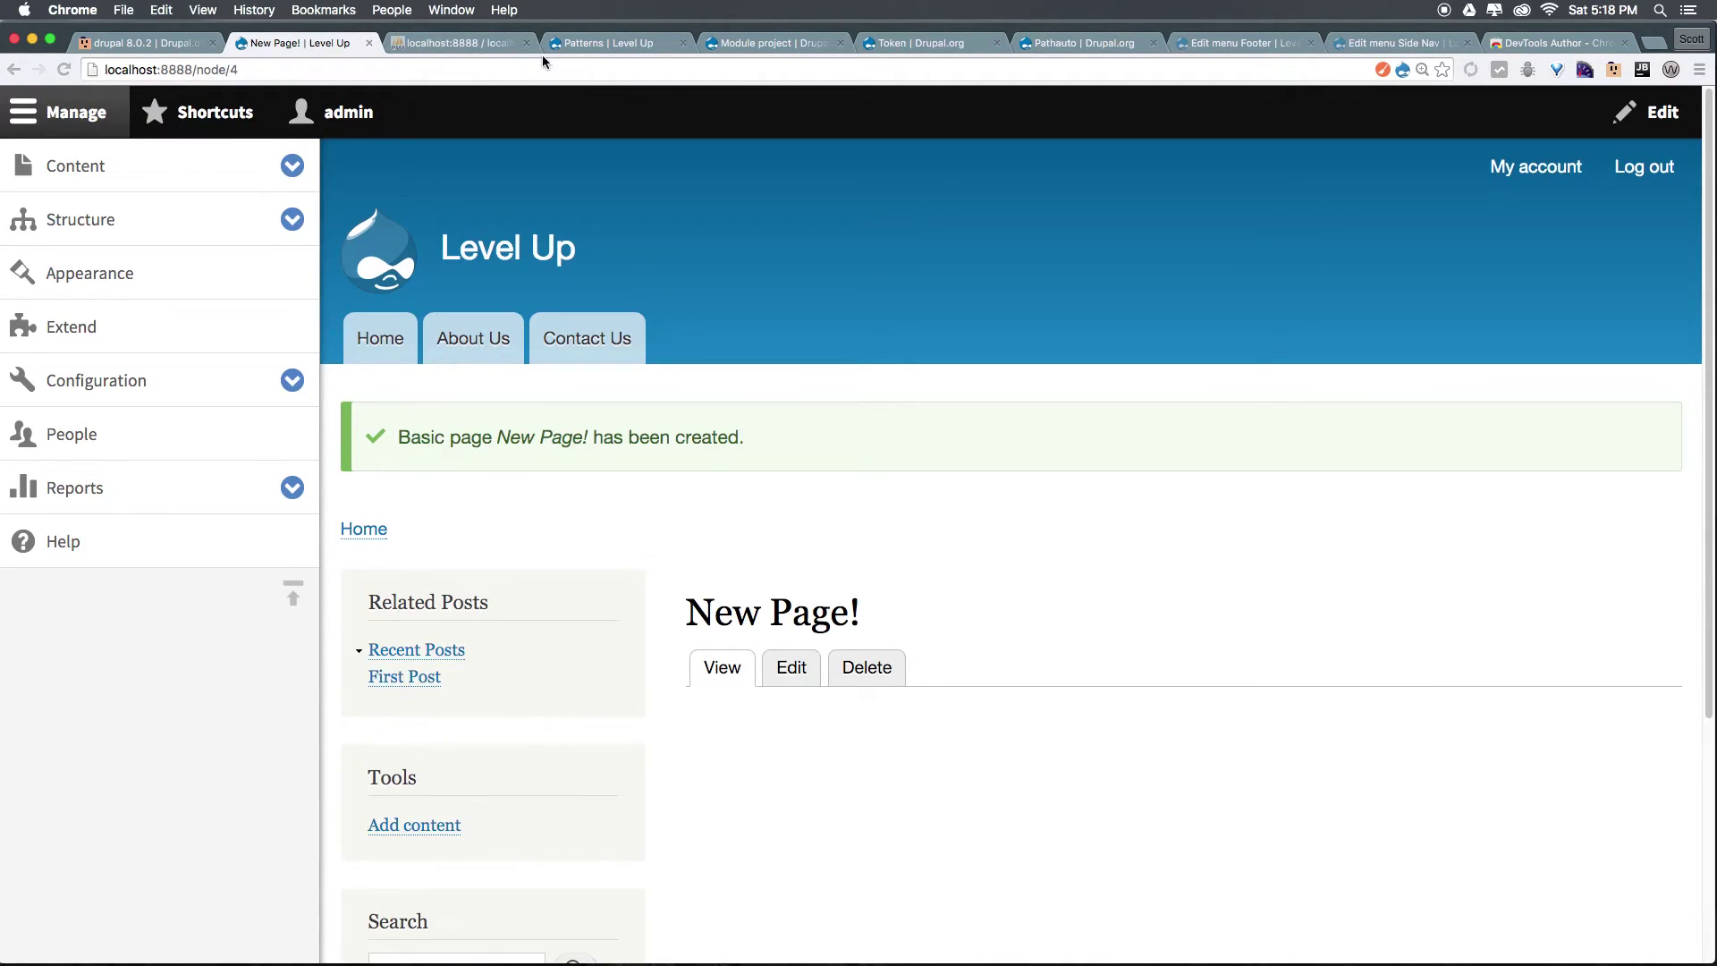
# - Start a Content pattern whose path is the [node:title] token
pyautogui.click(610, 41)
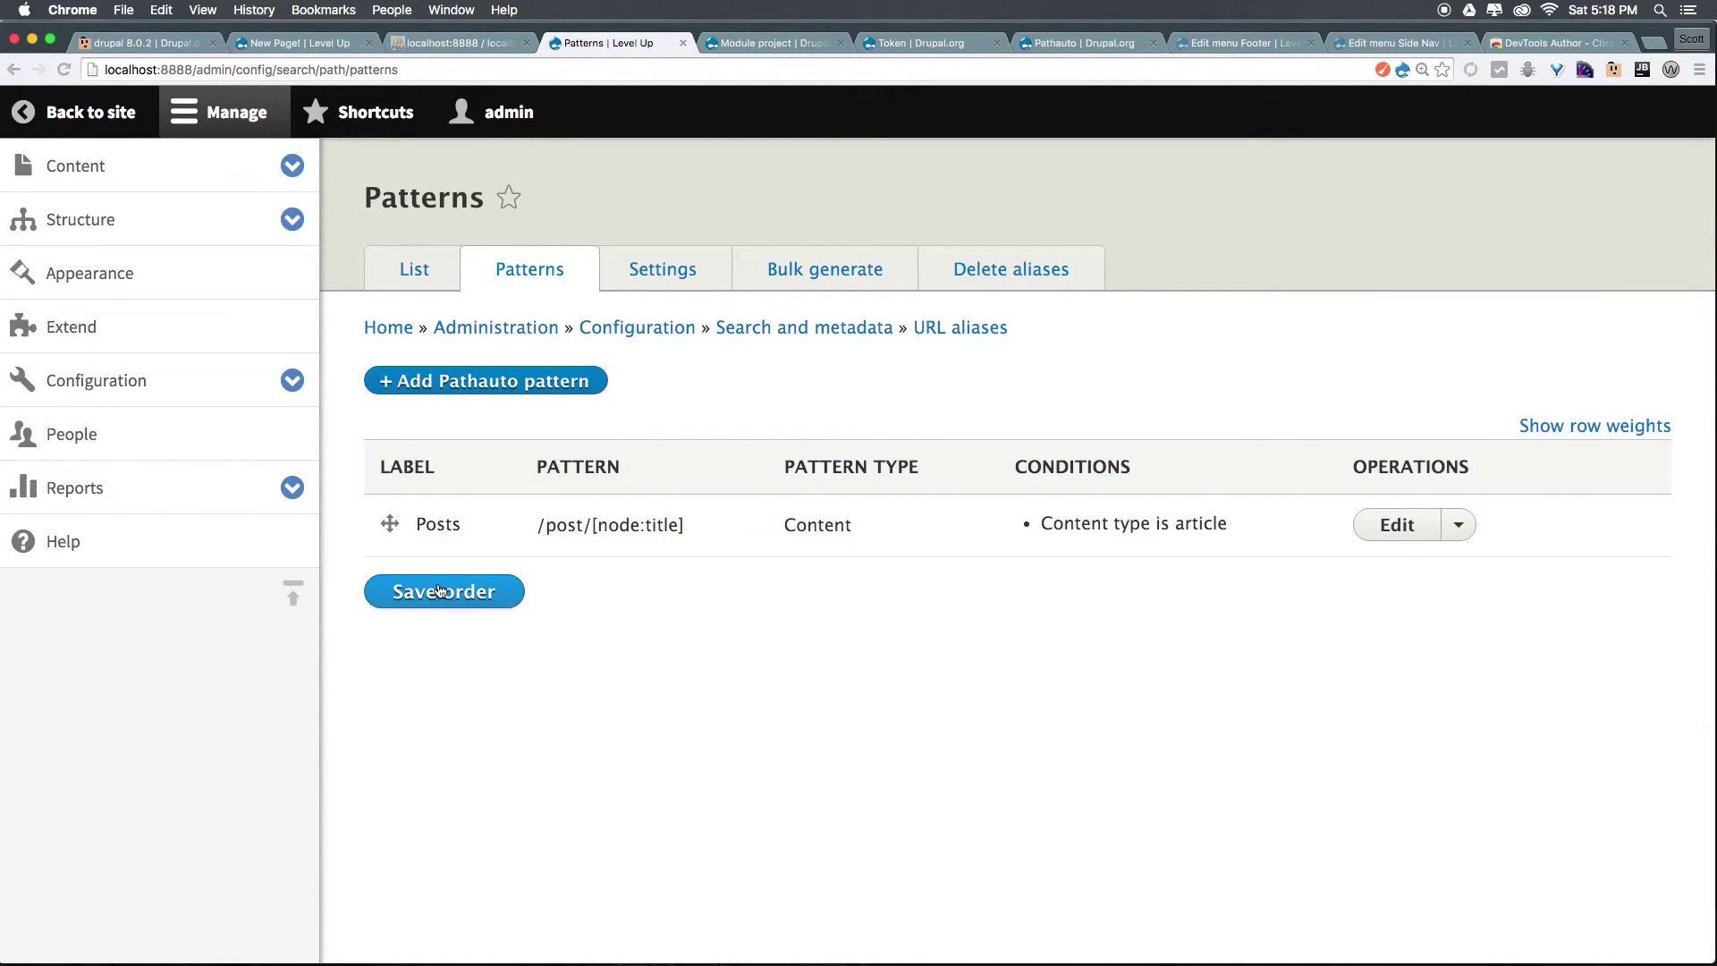
pyautogui.click(535, 383)
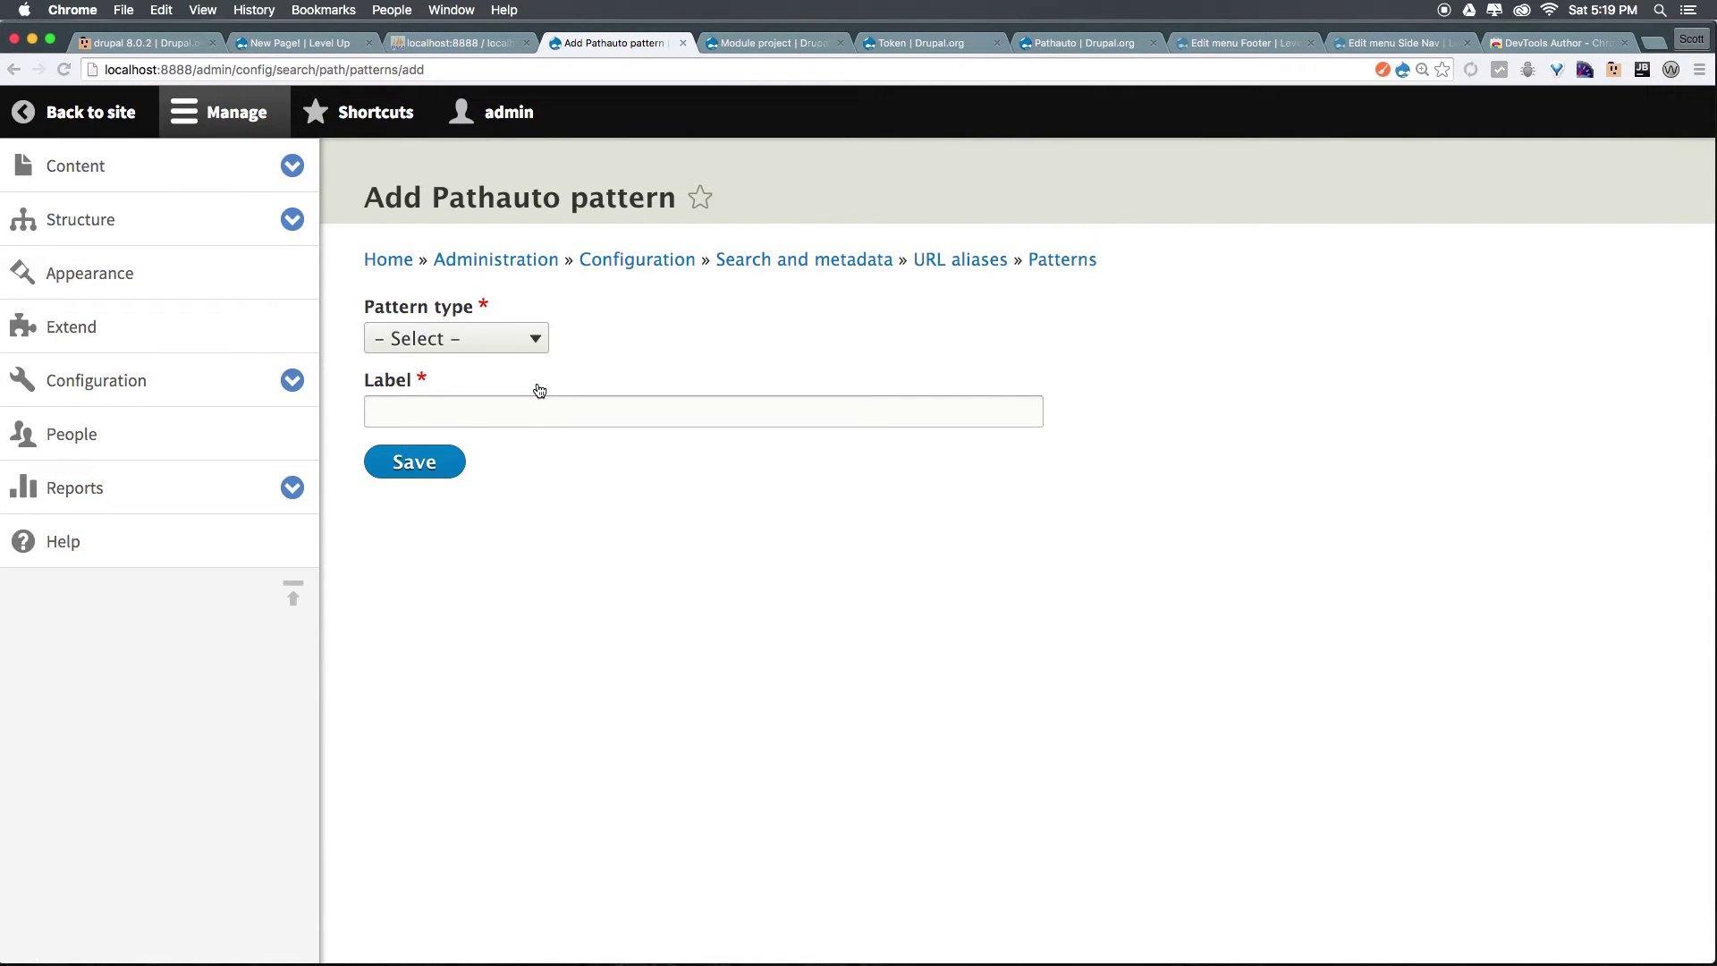
pyautogui.click(505, 349)
pyautogui.click(501, 368)
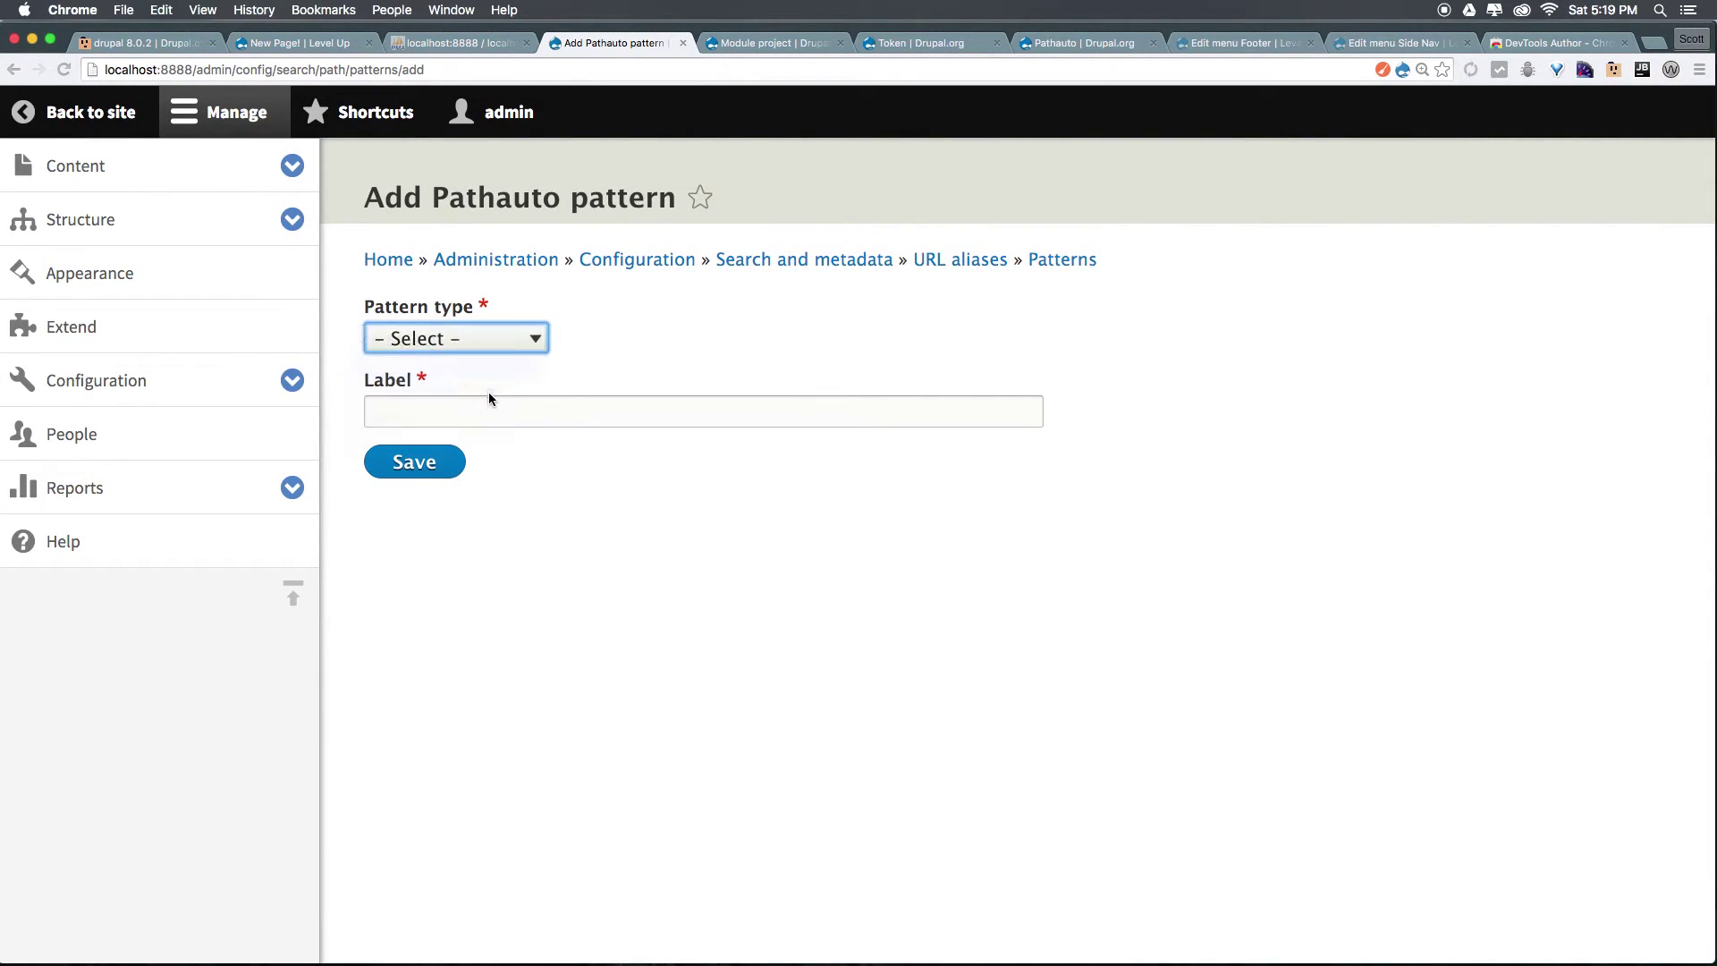
pyautogui.click(424, 415)
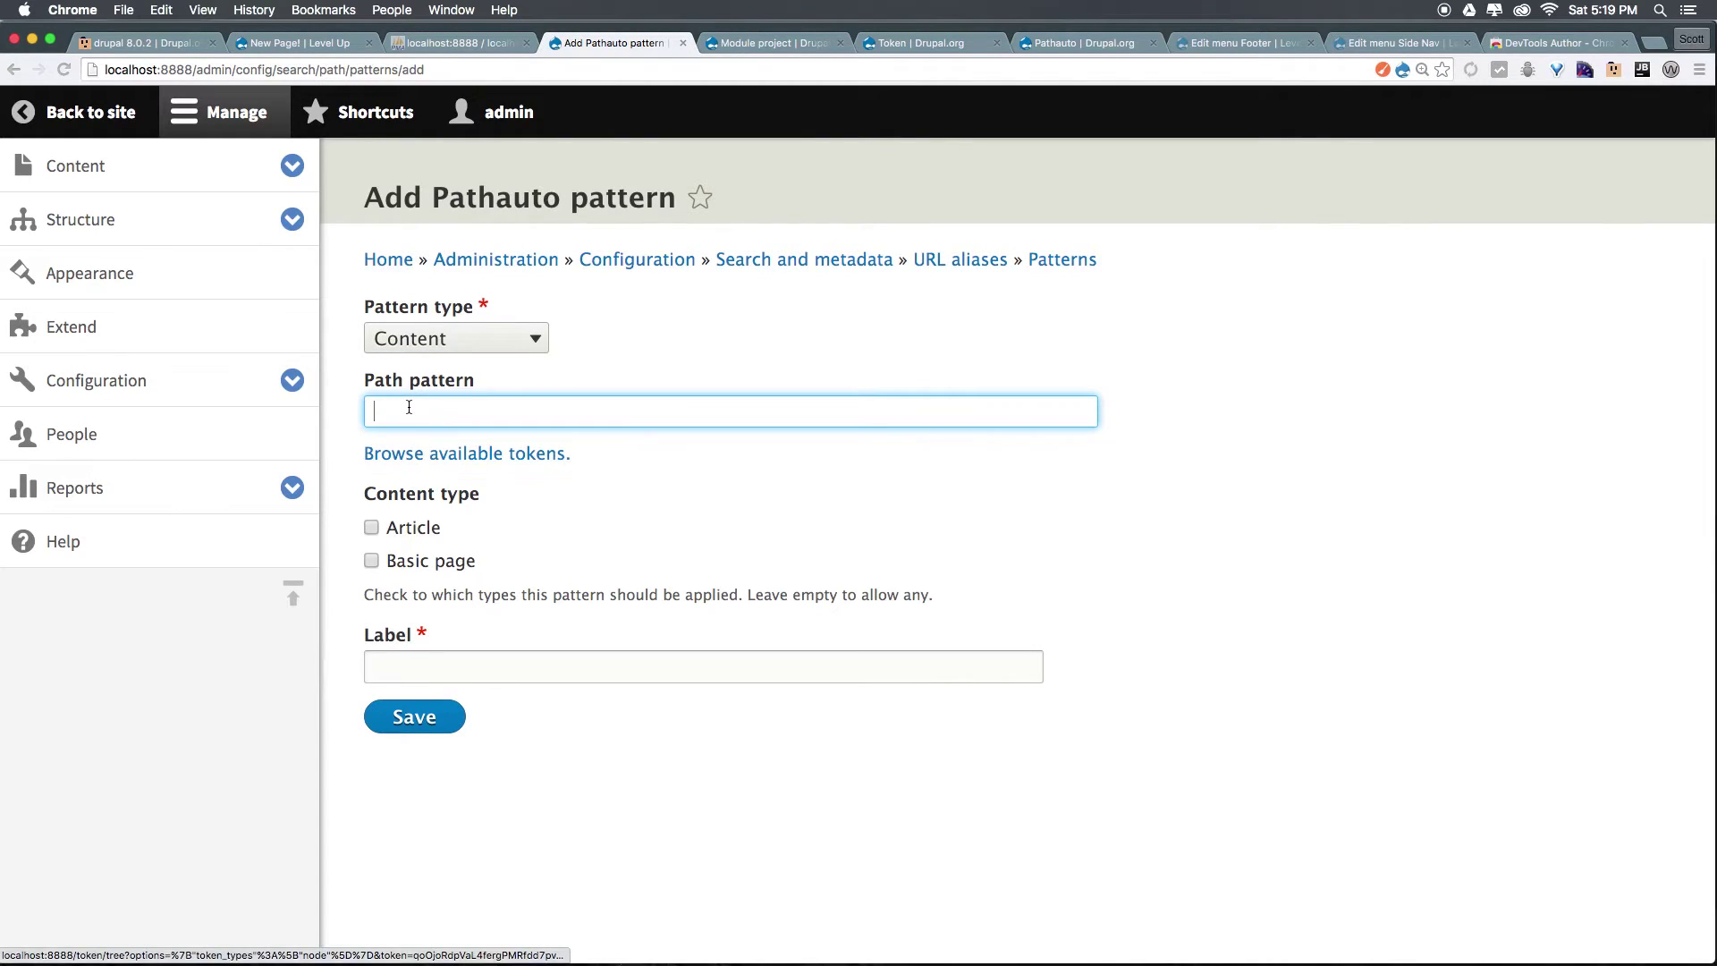
pyautogui.click(430, 452)
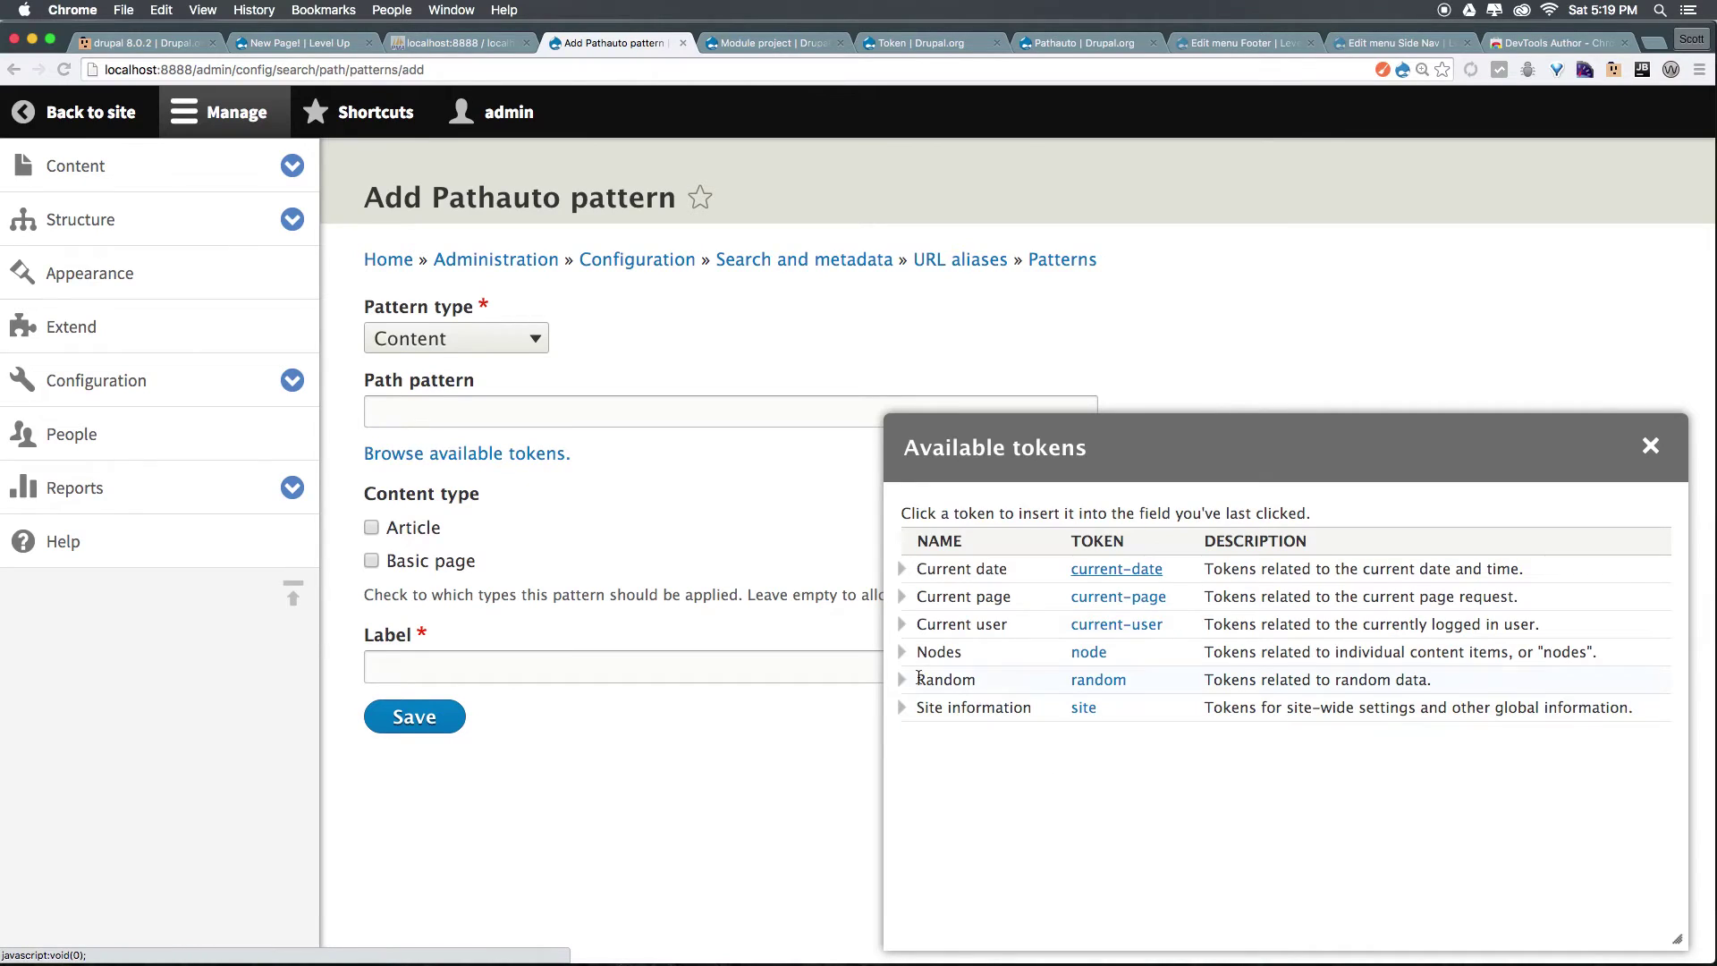
pyautogui.click(899, 651)
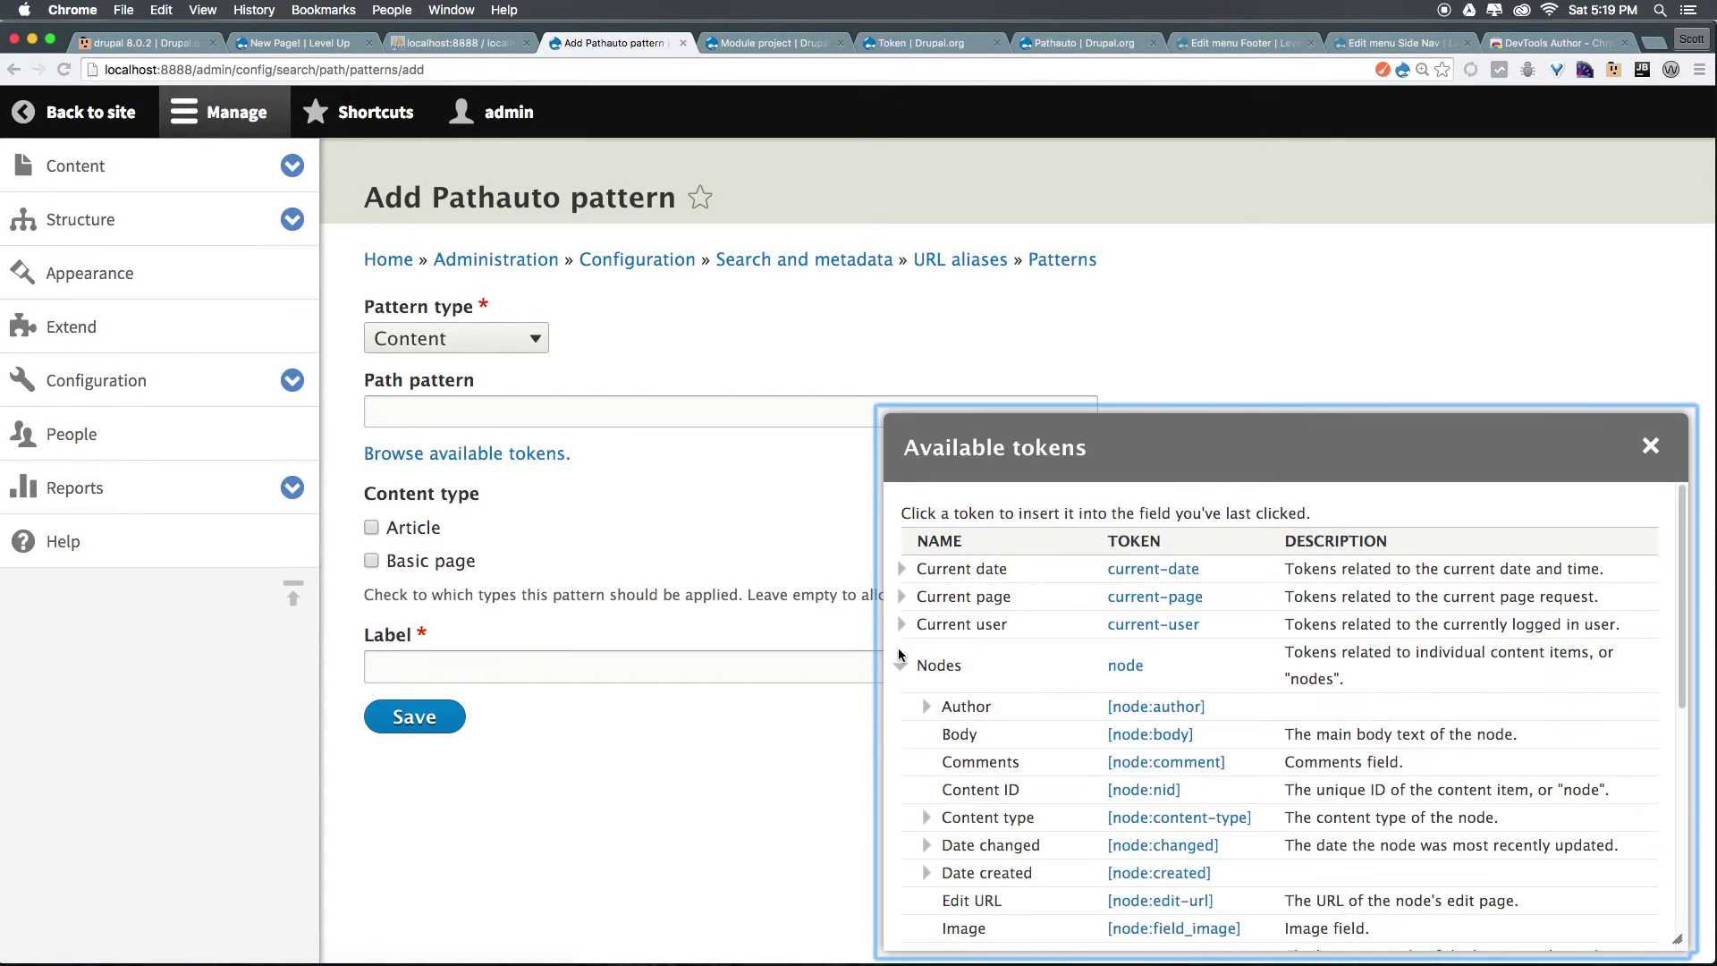
pyautogui.scroll(-5, 1169, 791)
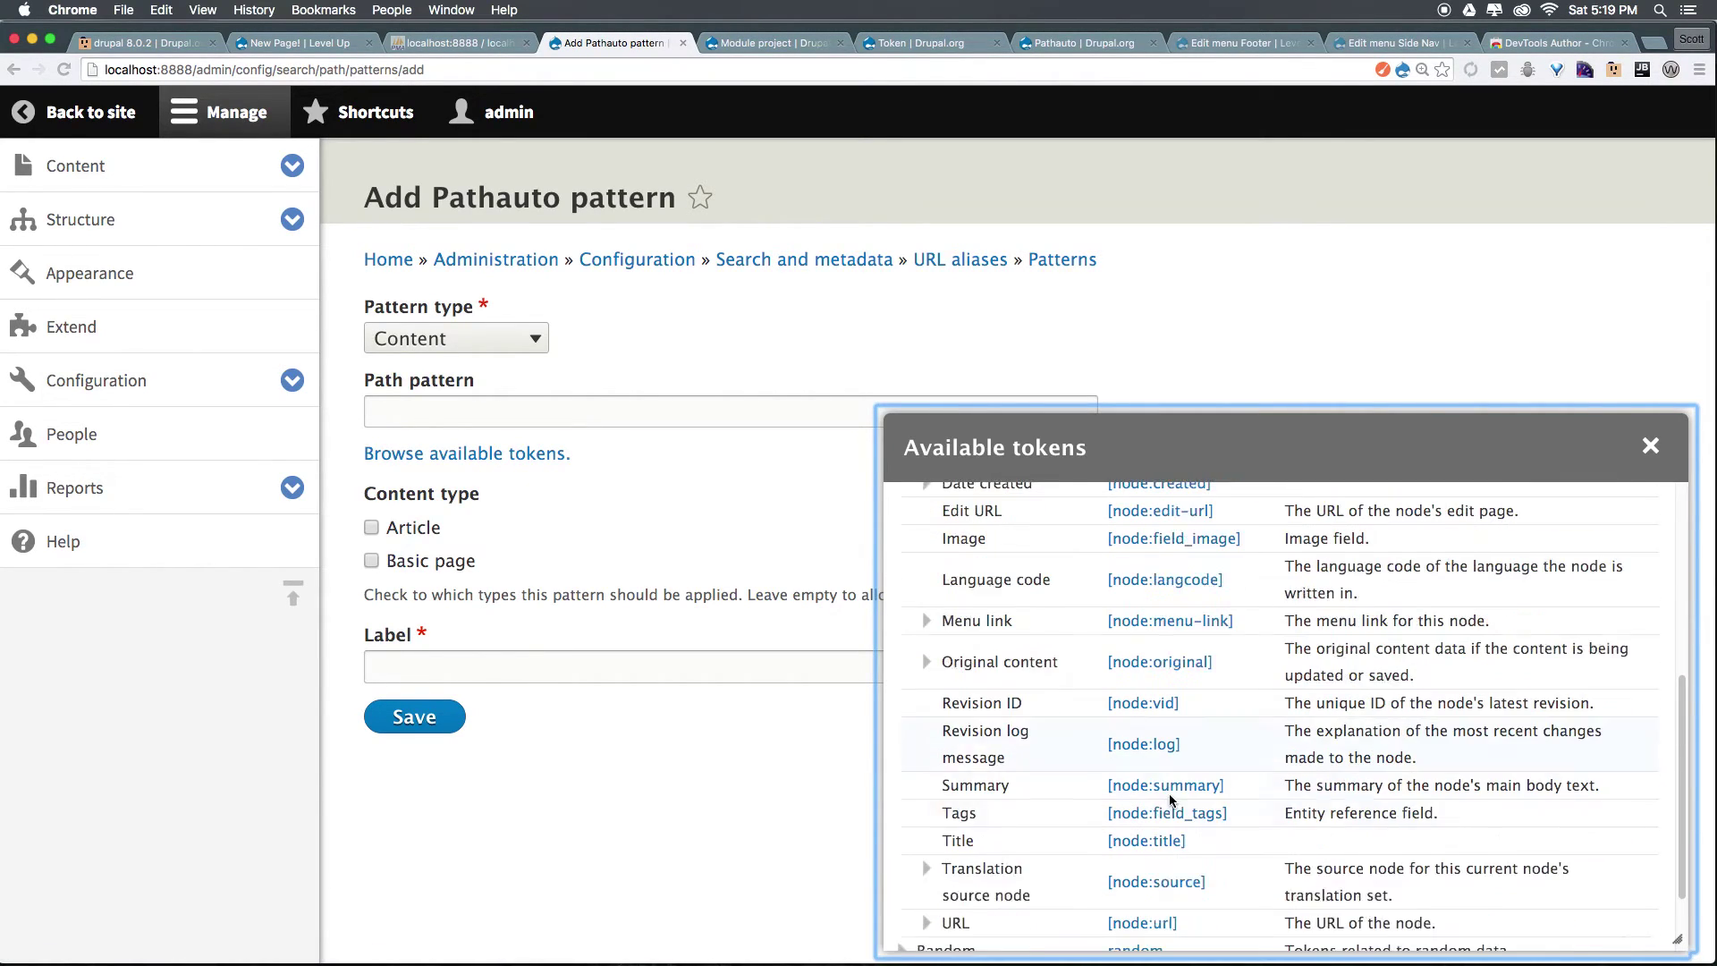
pyautogui.click(1154, 847)
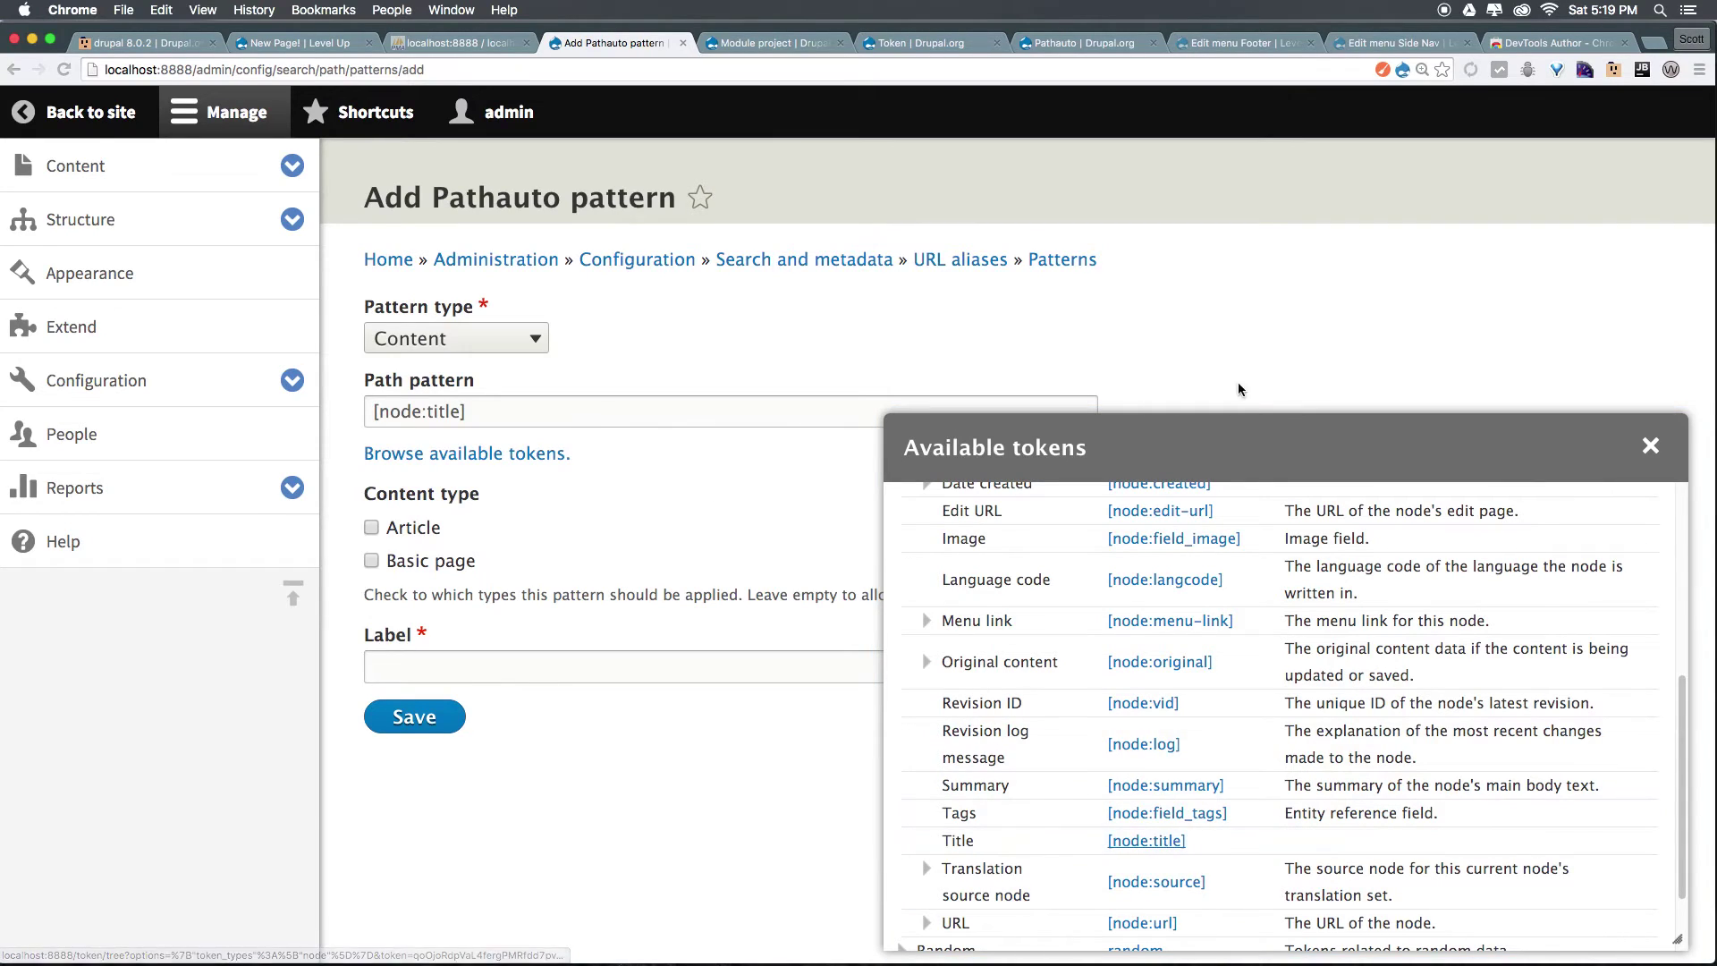
pyautogui.click(1650, 446)
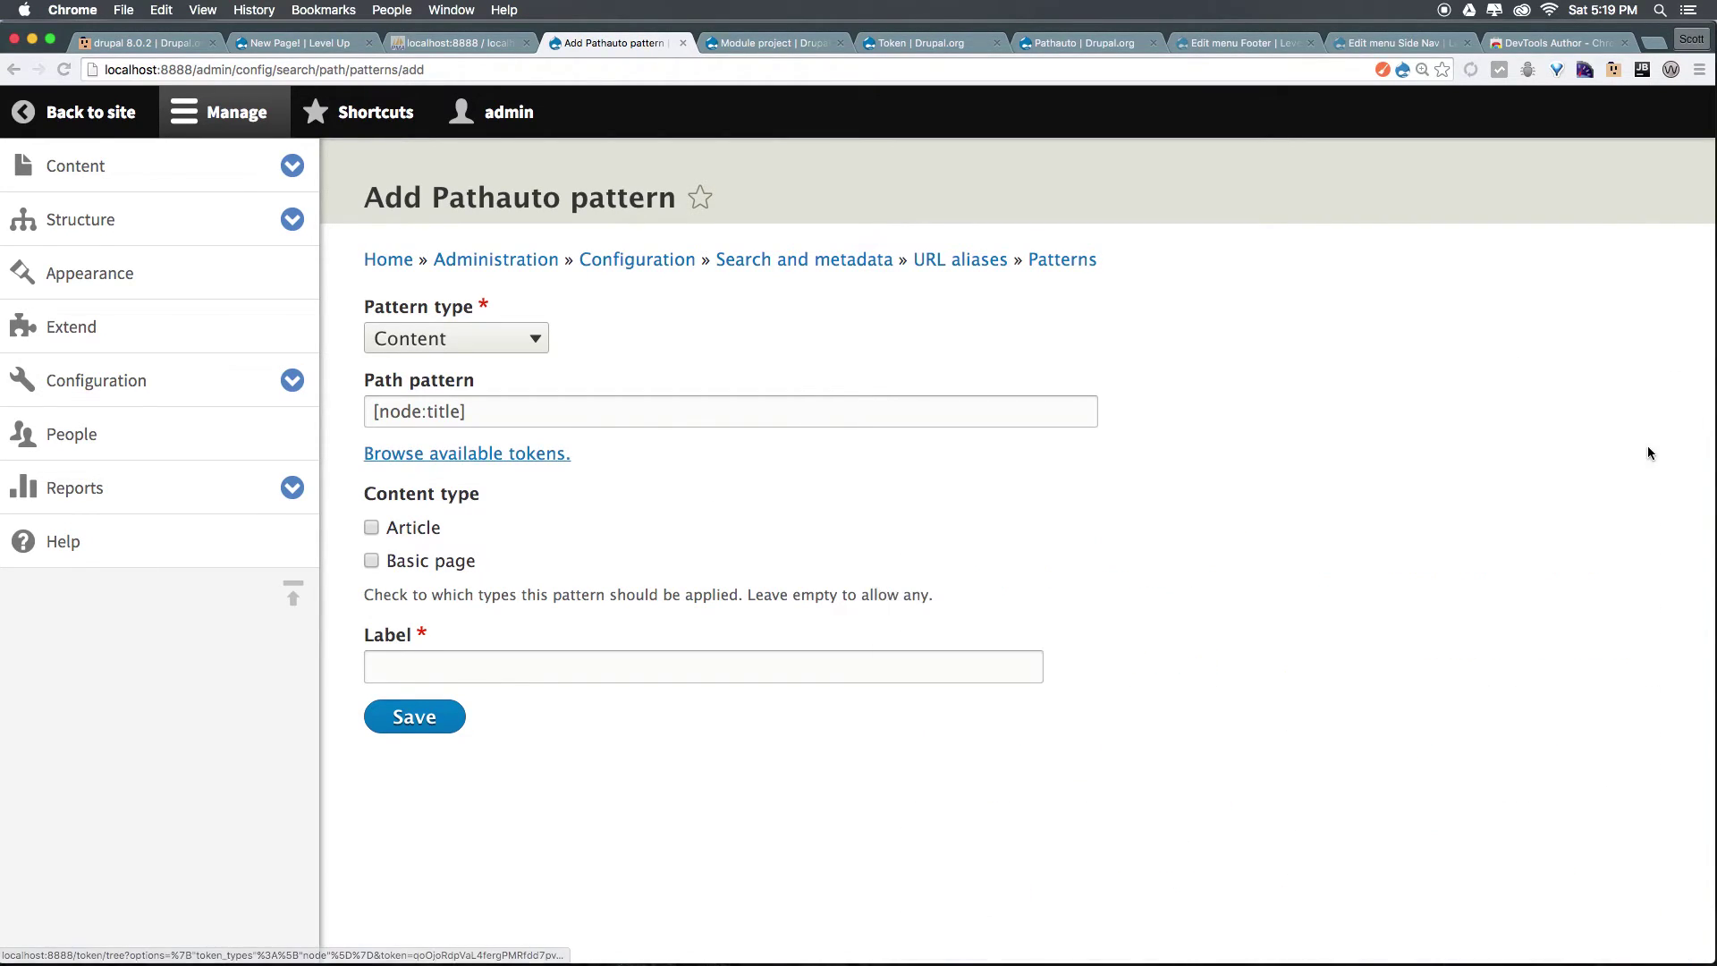
# - Apply the pattern to Basic page, label it 'Pages', and save it
pyautogui.click(371, 561)
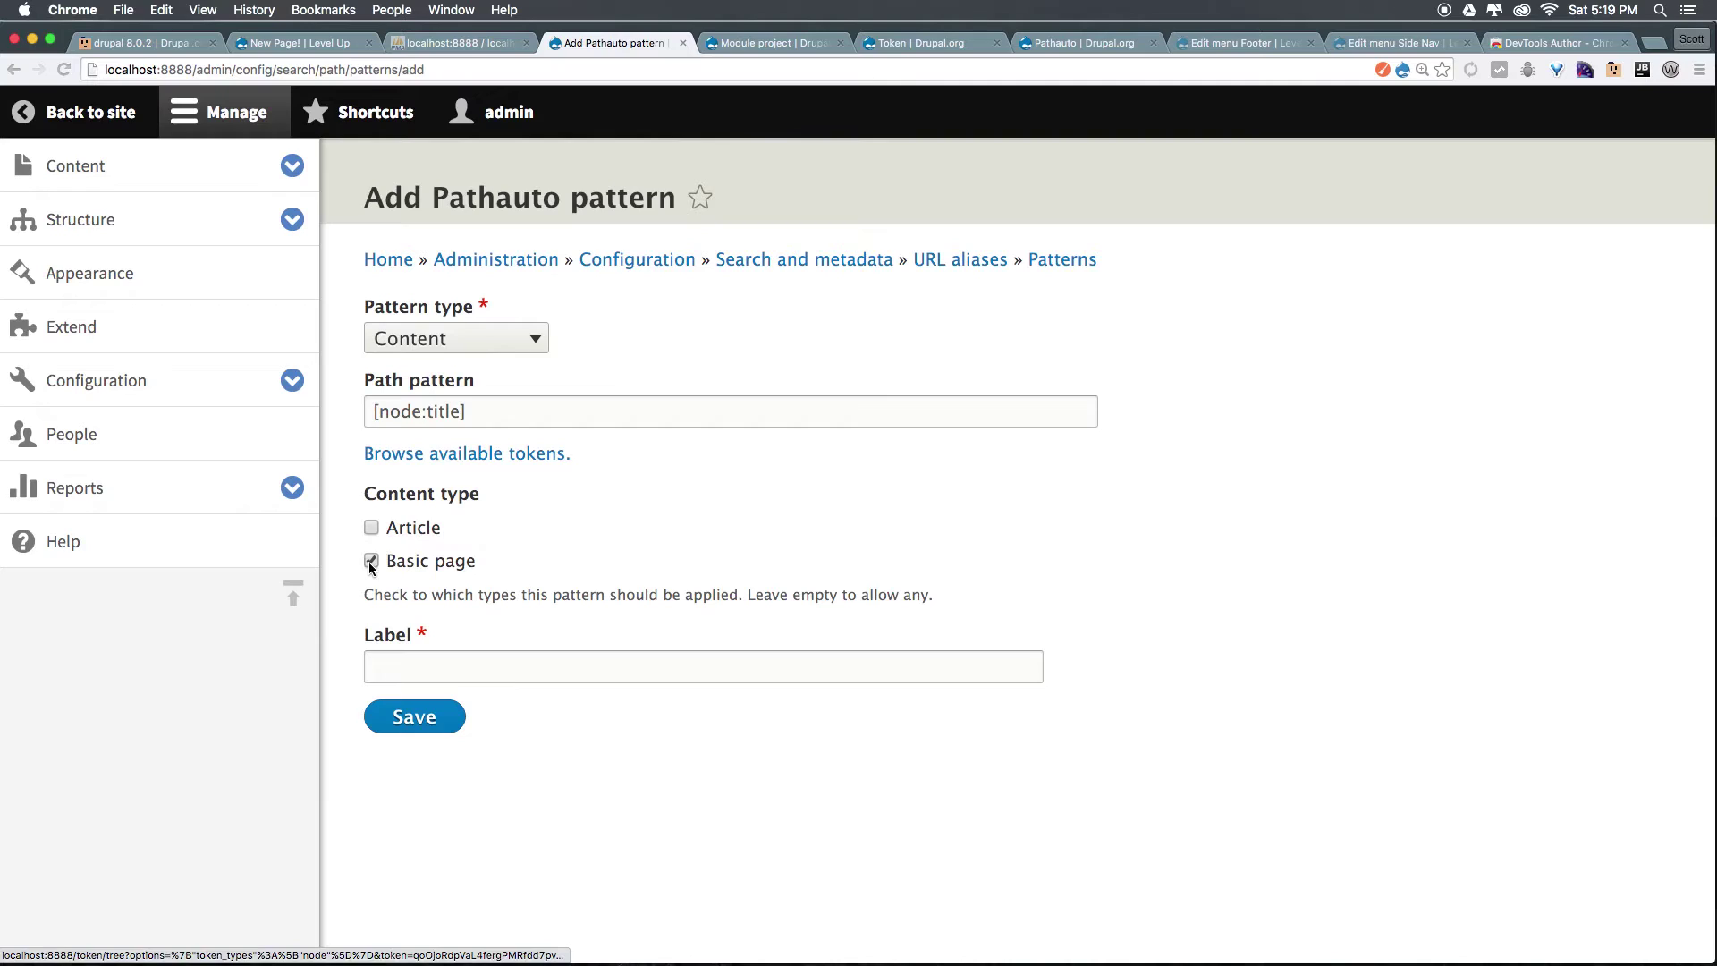
pyautogui.click(437, 664)
pyautogui.write('Pages')
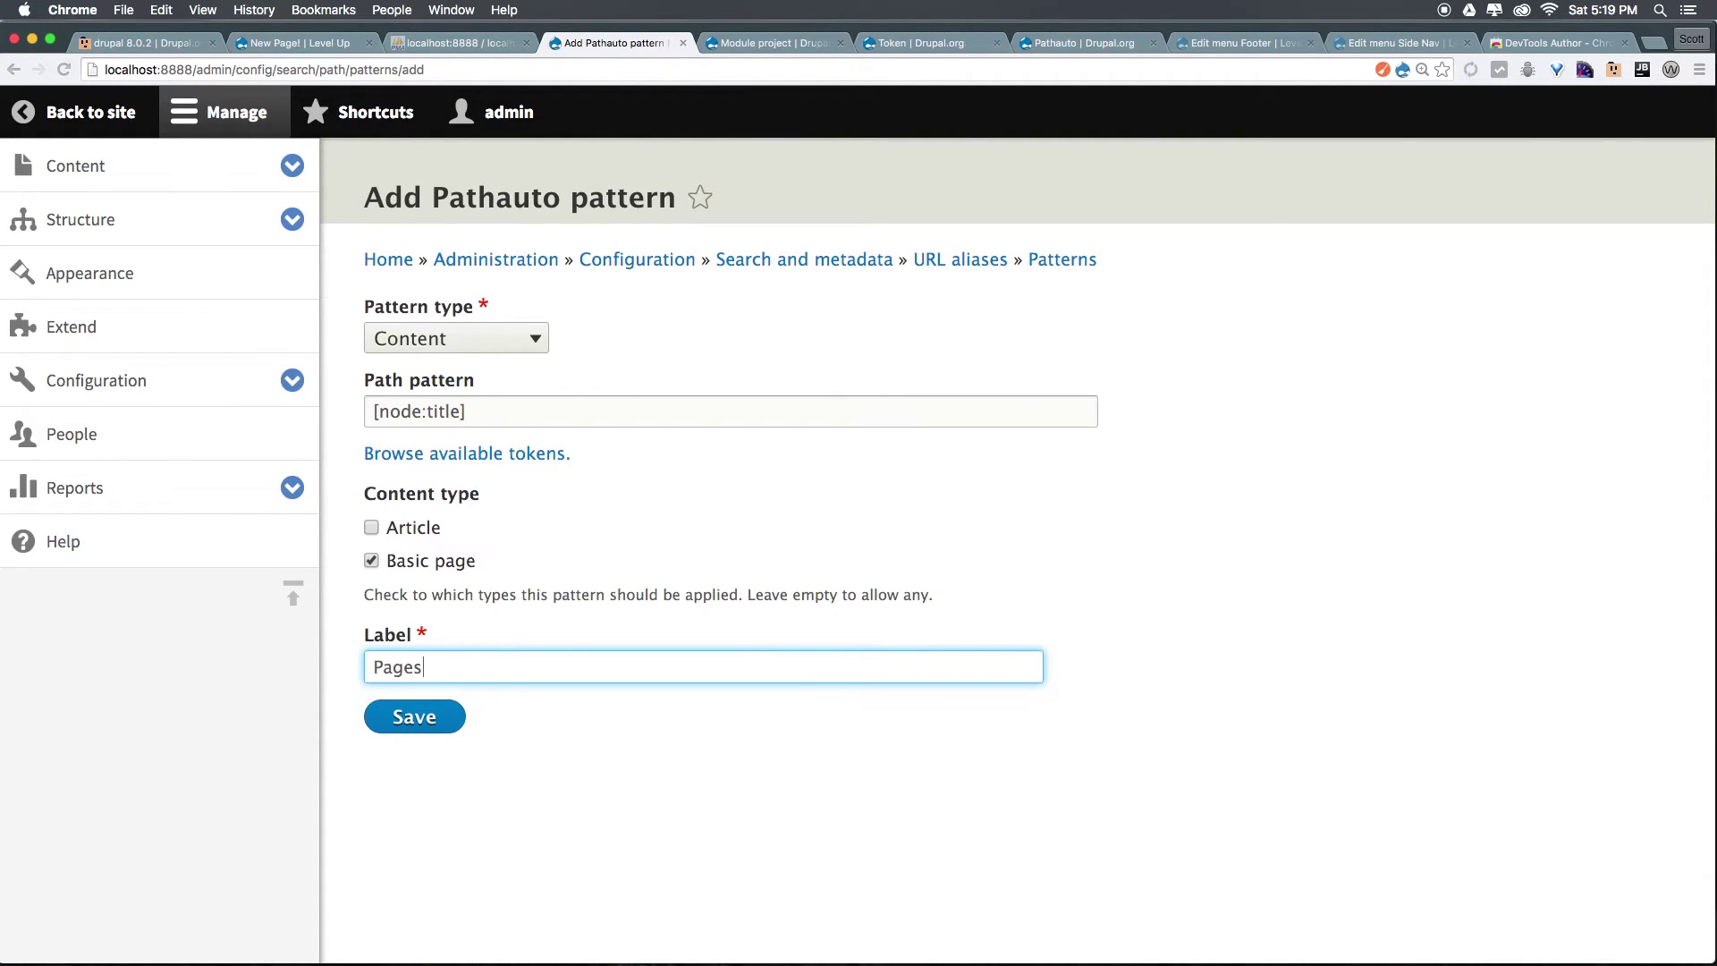
pyautogui.click(485, 400)
pyautogui.click(424, 729)
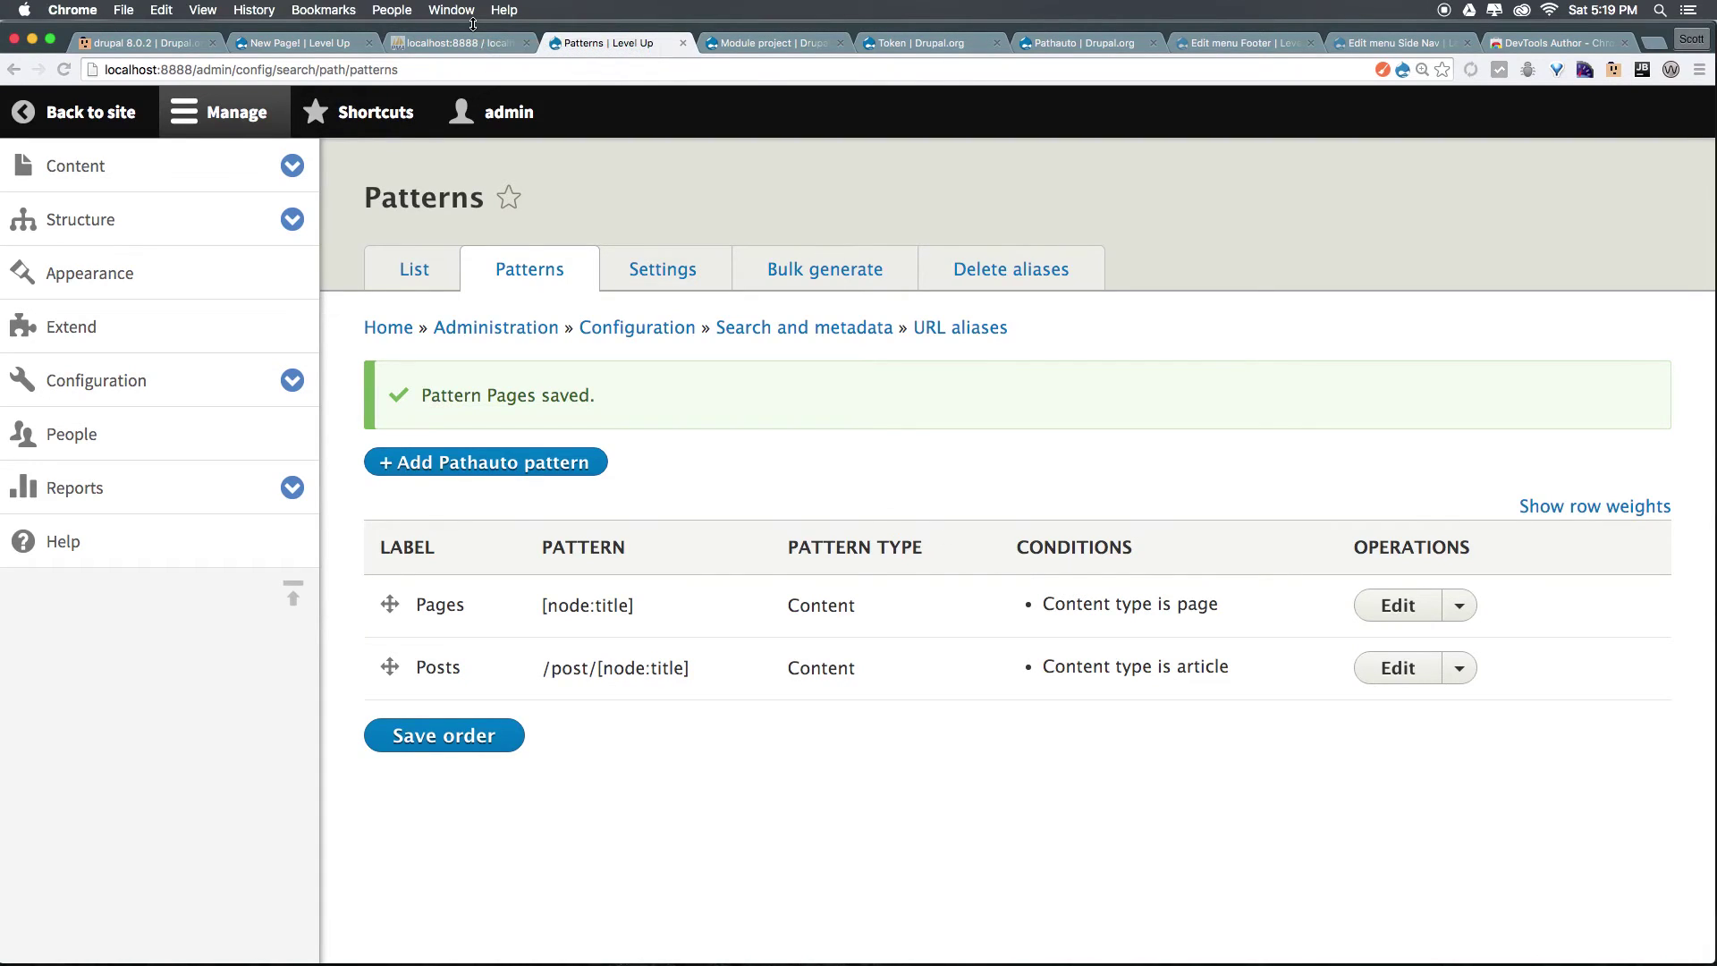
# - Re-save New Page! with automatic alias kept on, moving it from /node/4 to /new-page
pyautogui.click(295, 43)
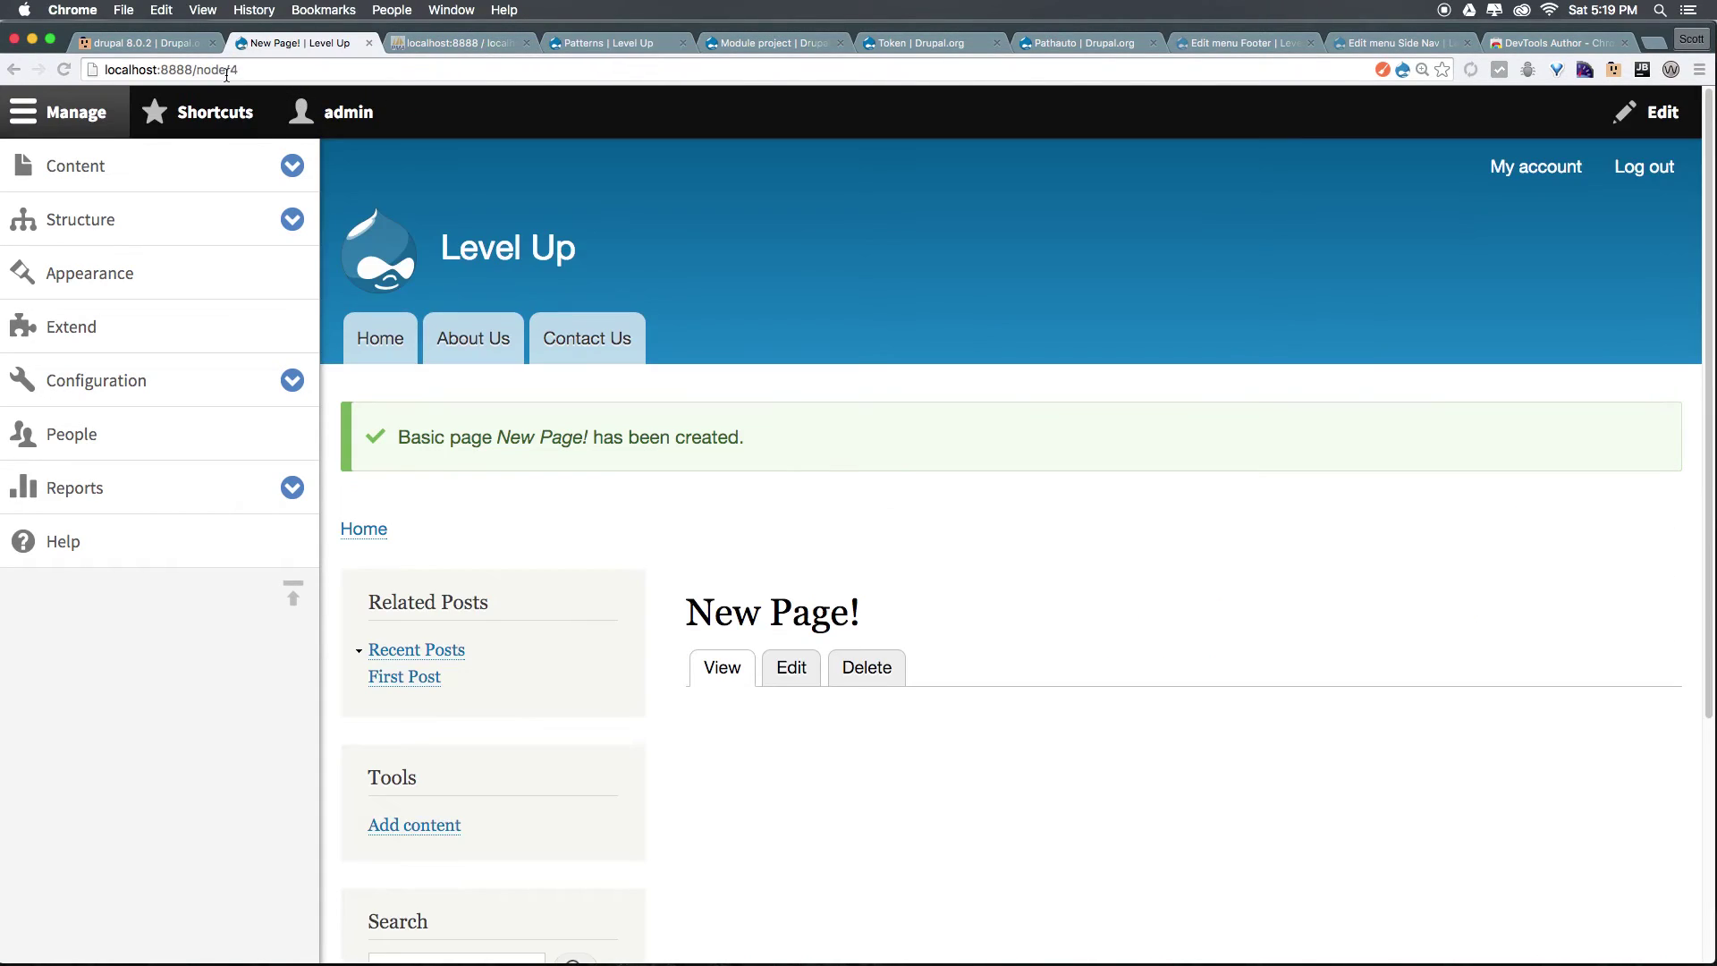
pyautogui.moveTo(238, 70); pyautogui.dragTo(202, 70)
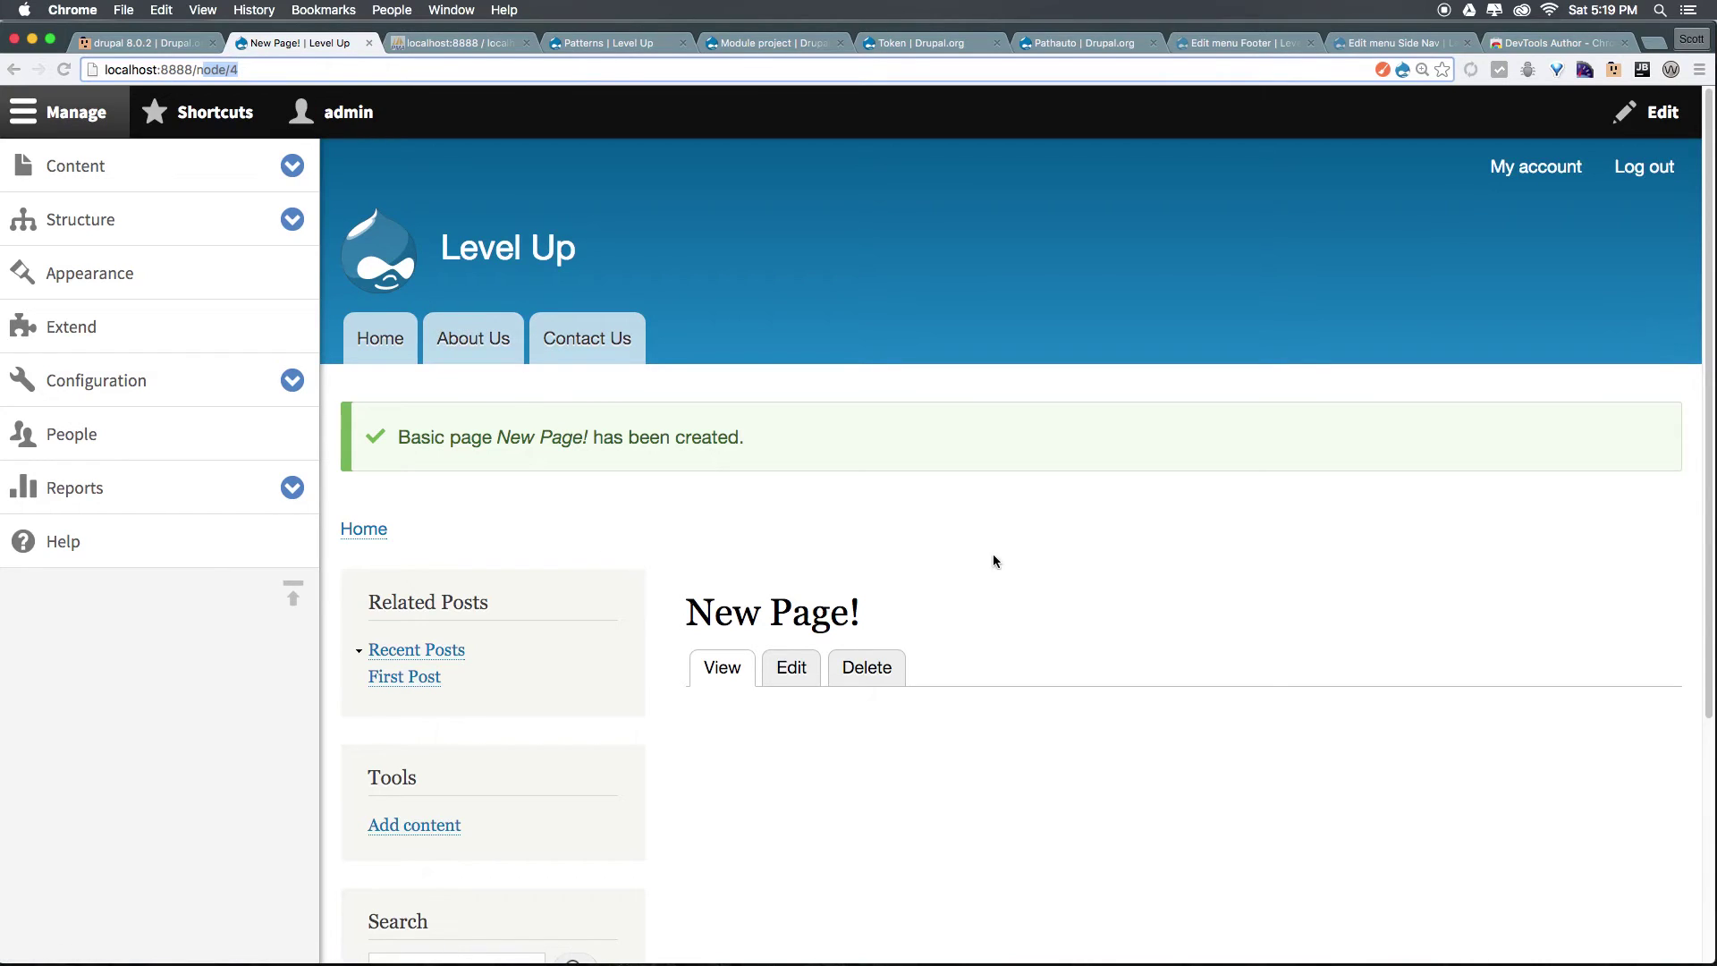
pyautogui.click(787, 673)
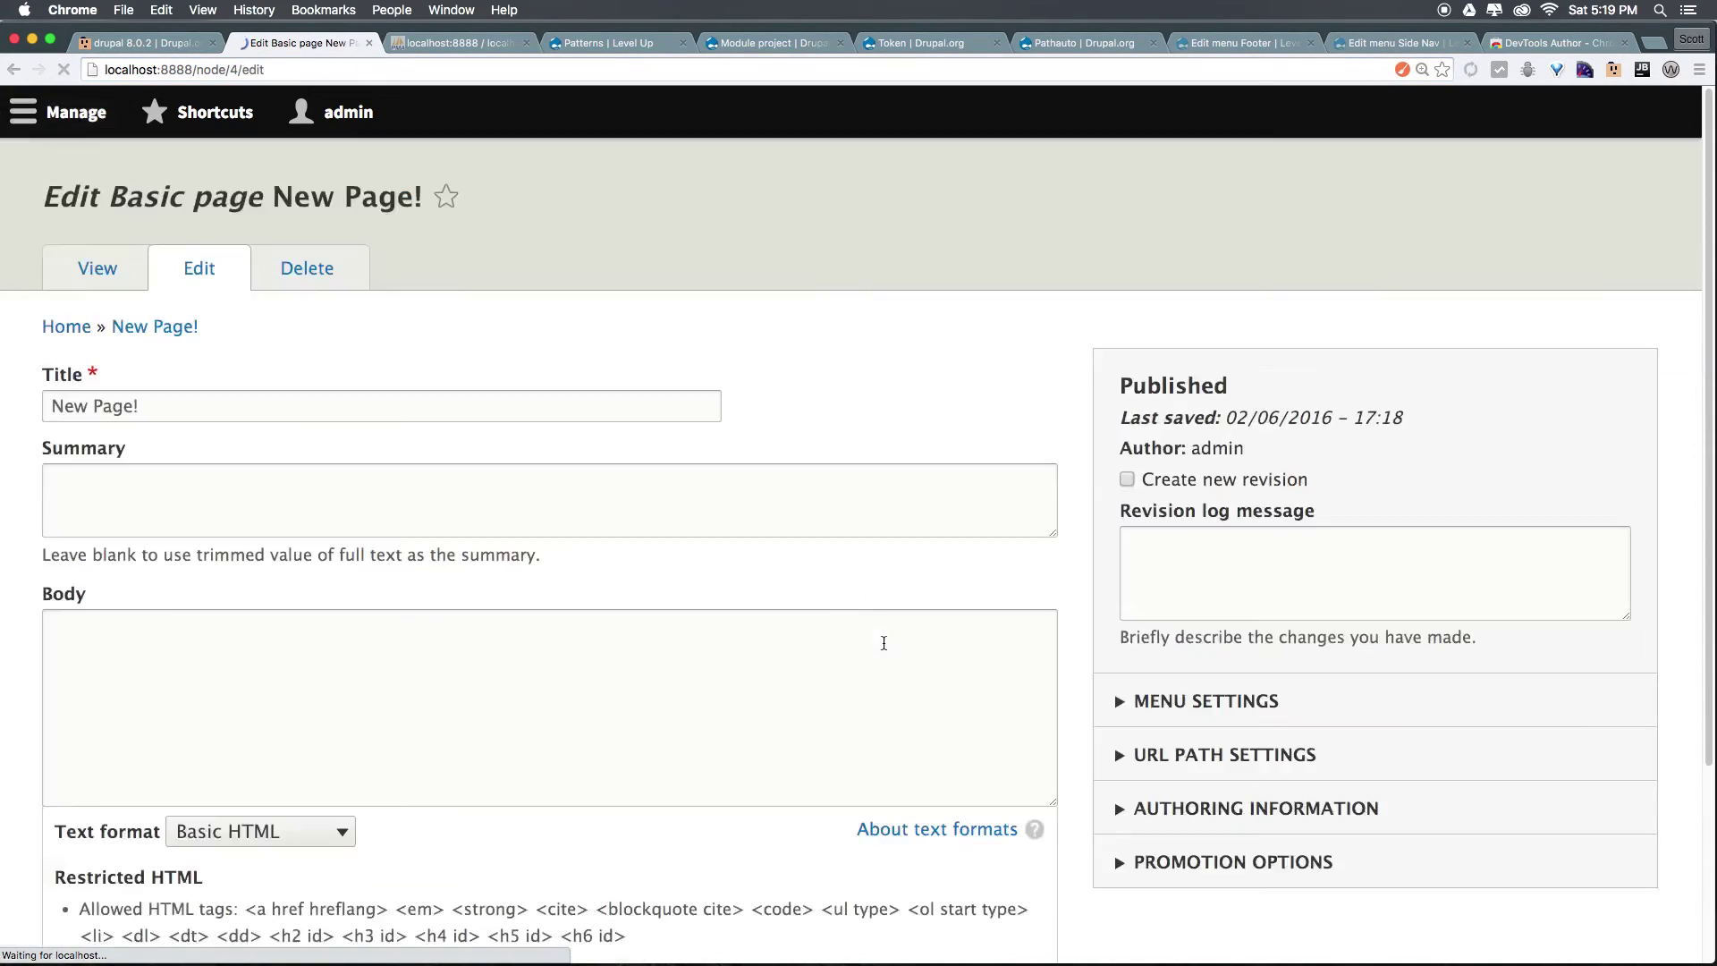
pyautogui.click(1256, 591)
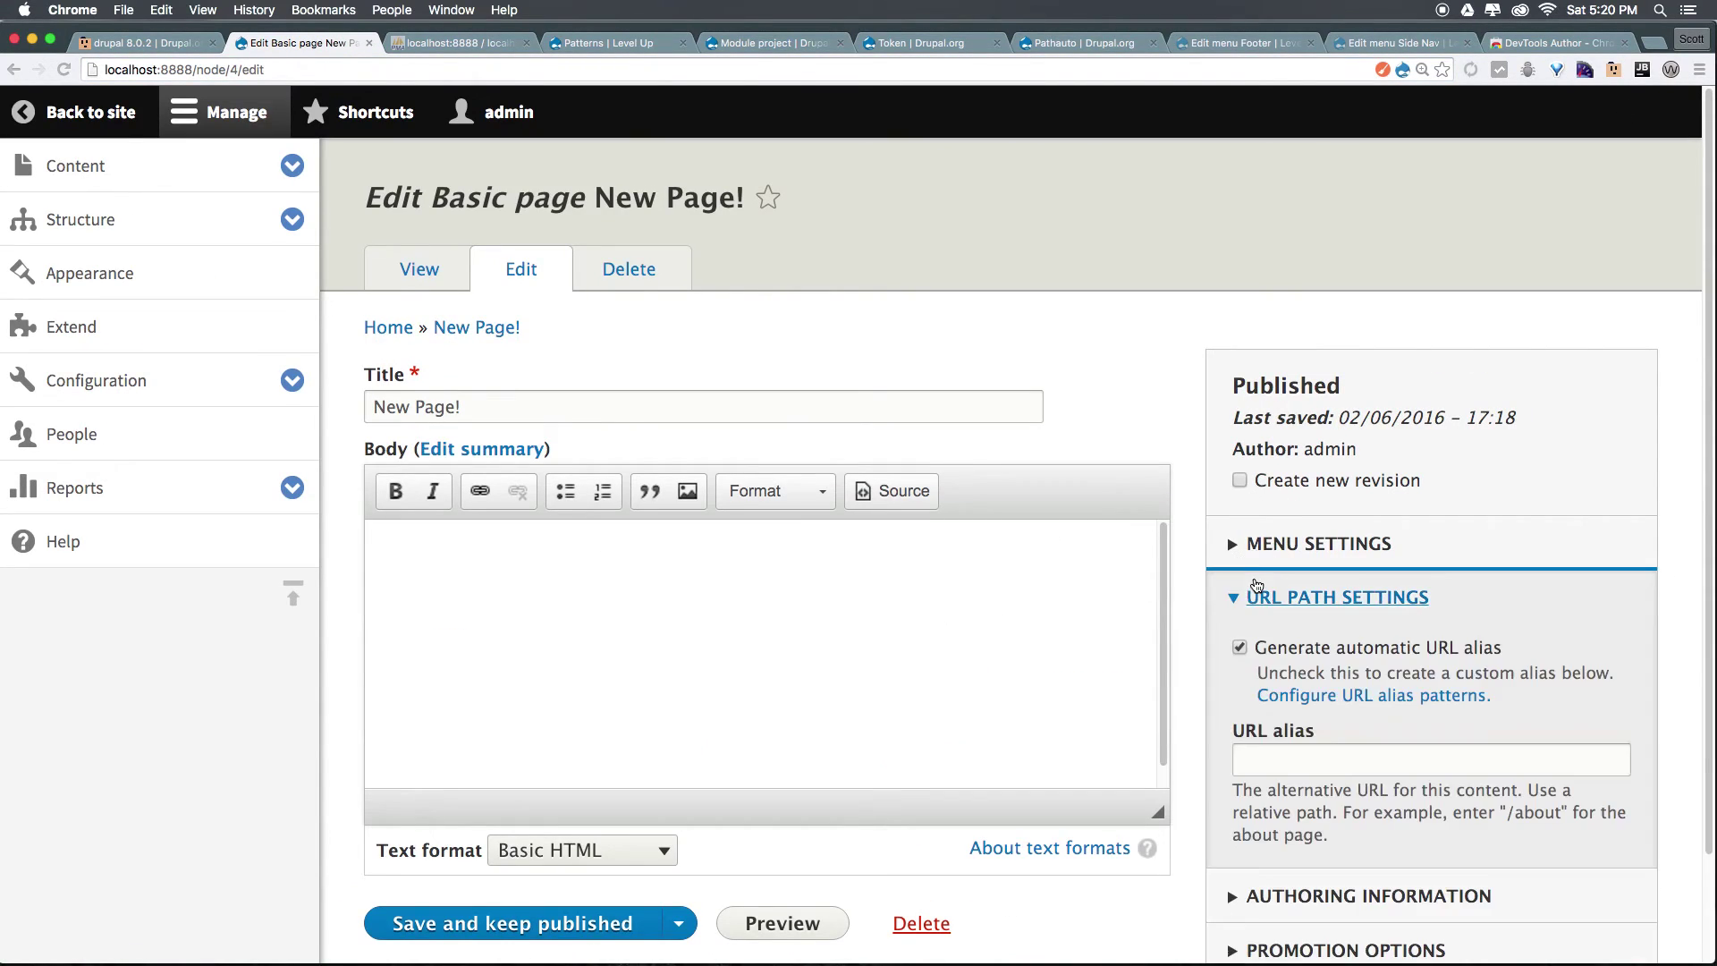
pyautogui.click(1240, 648)
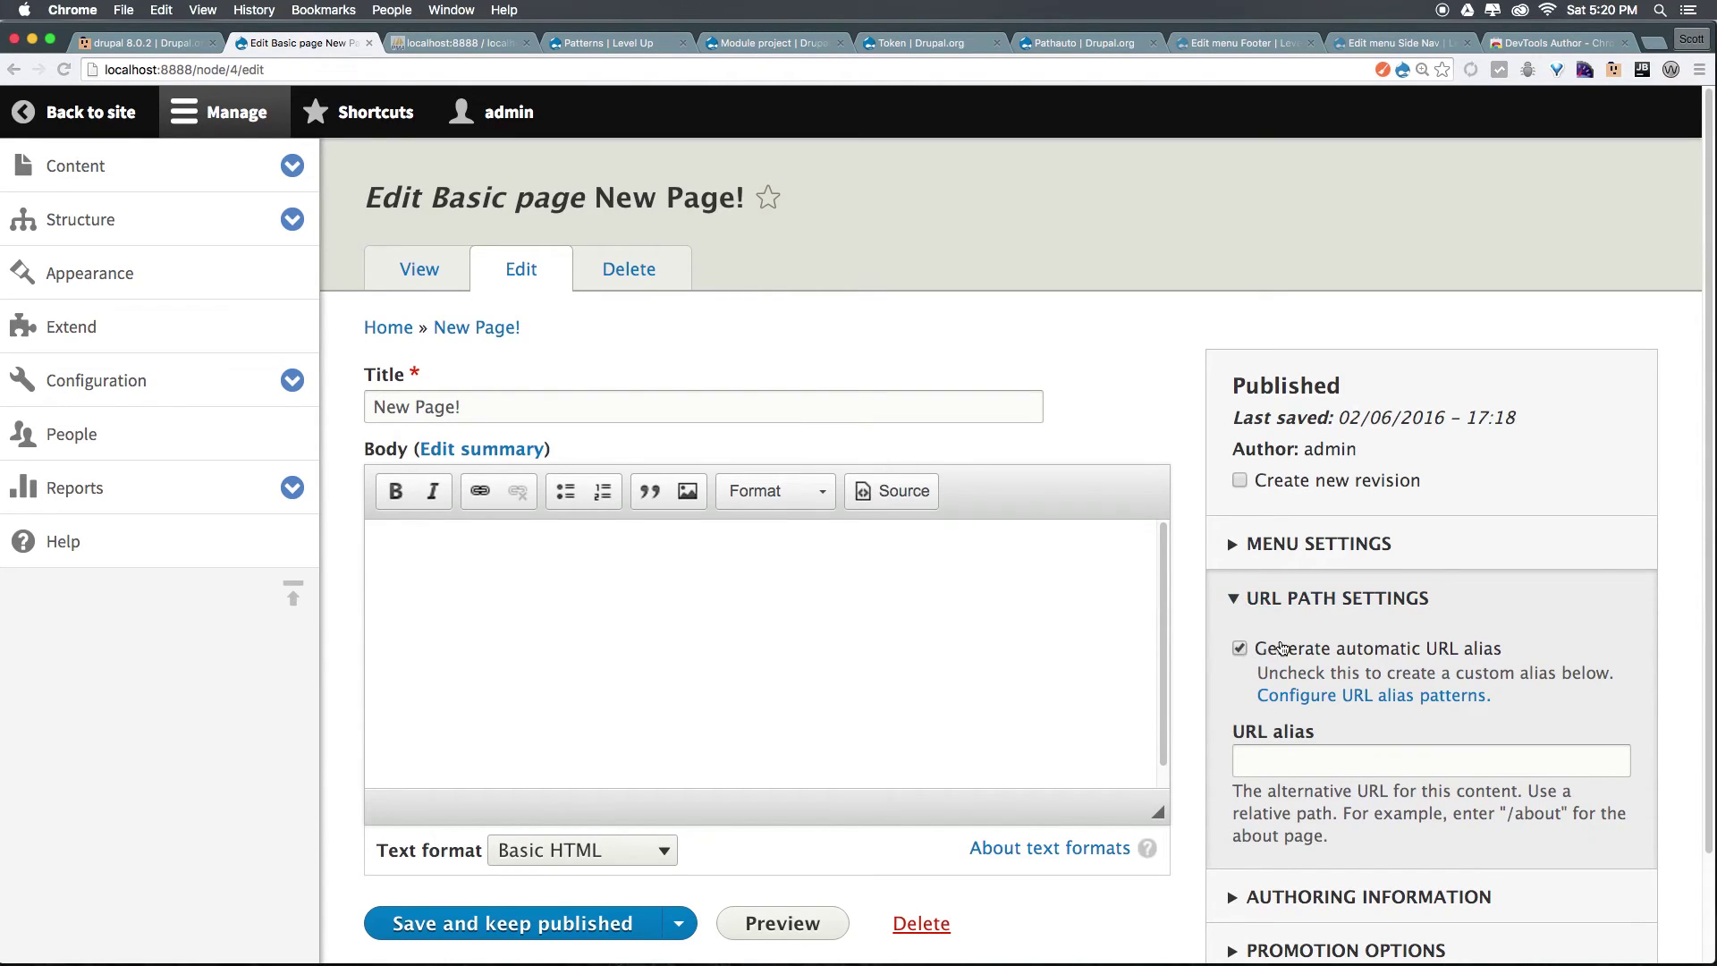
pyautogui.scroll(-3, 1282, 647)
pyautogui.click(583, 817)
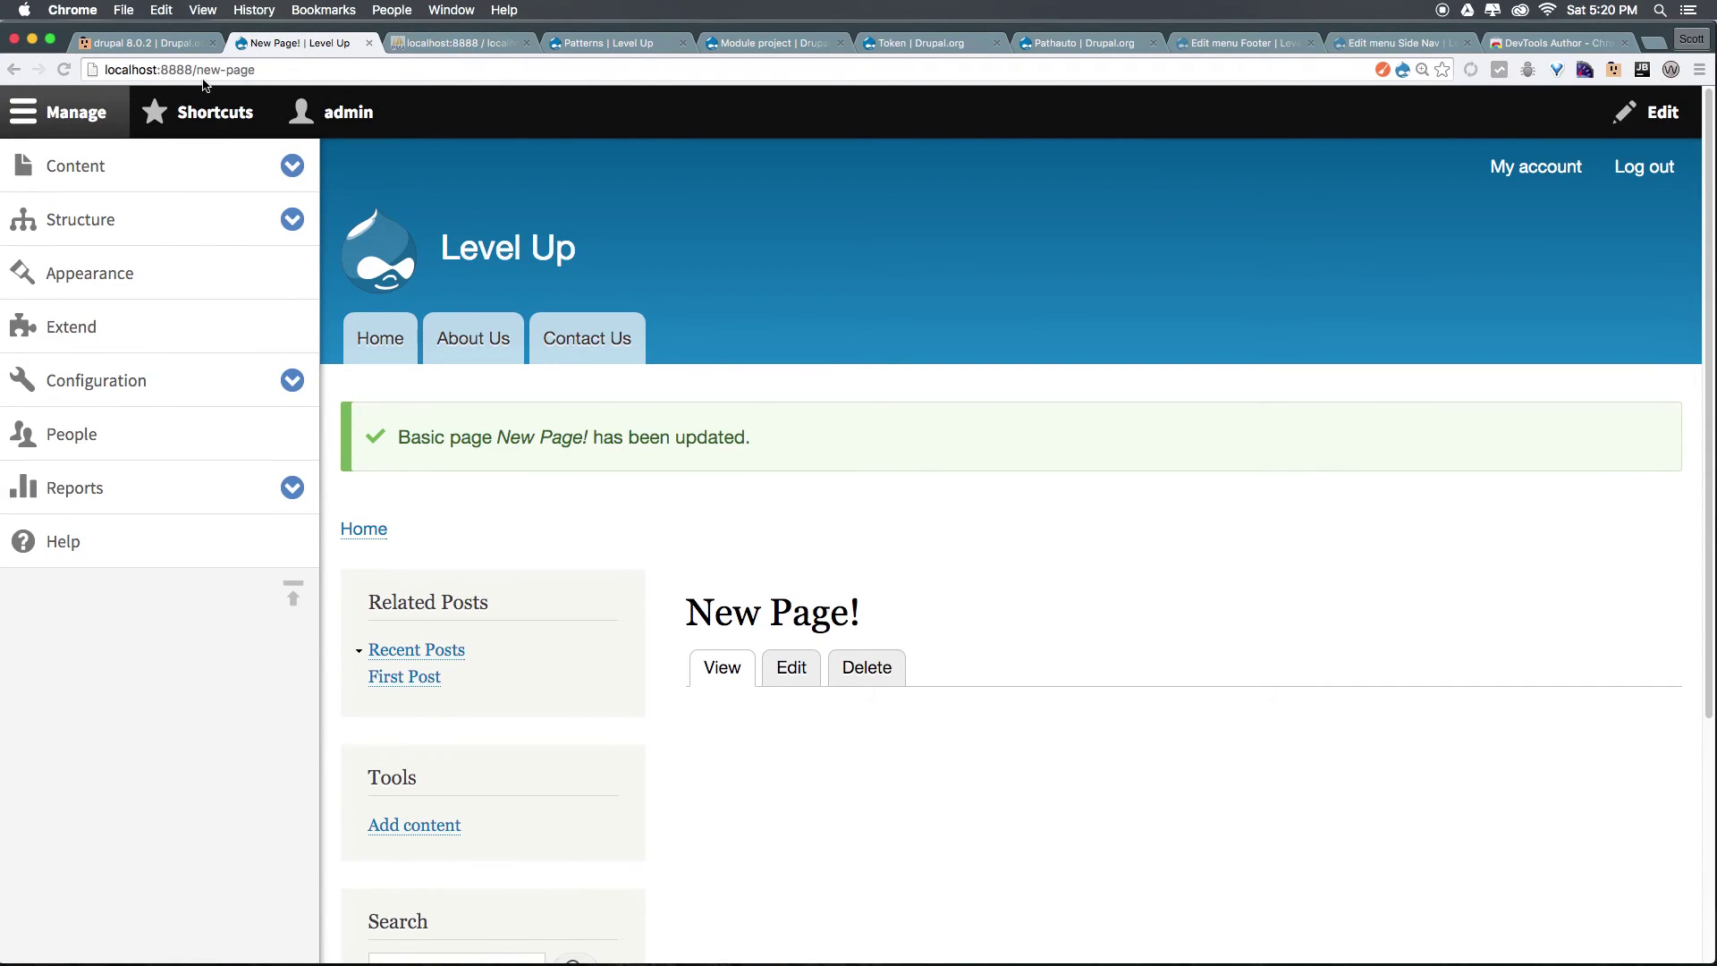
pyautogui.moveTo(193, 70); pyautogui.dragTo(256, 70)
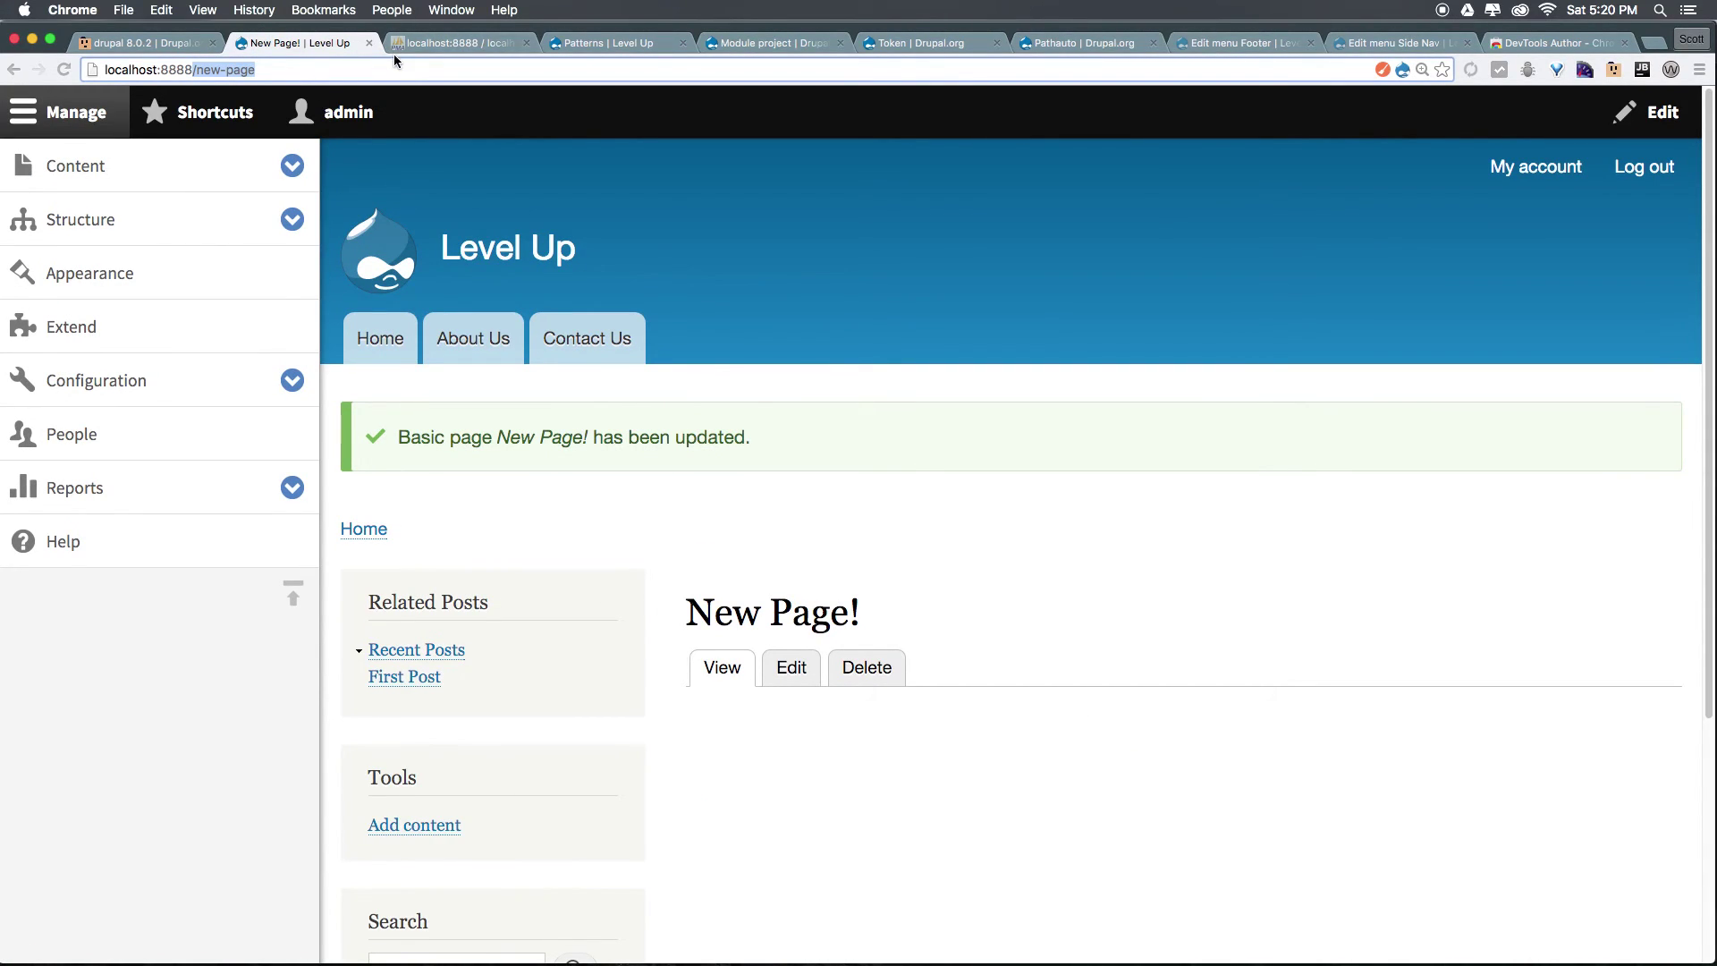
pyautogui.click(398, 163)
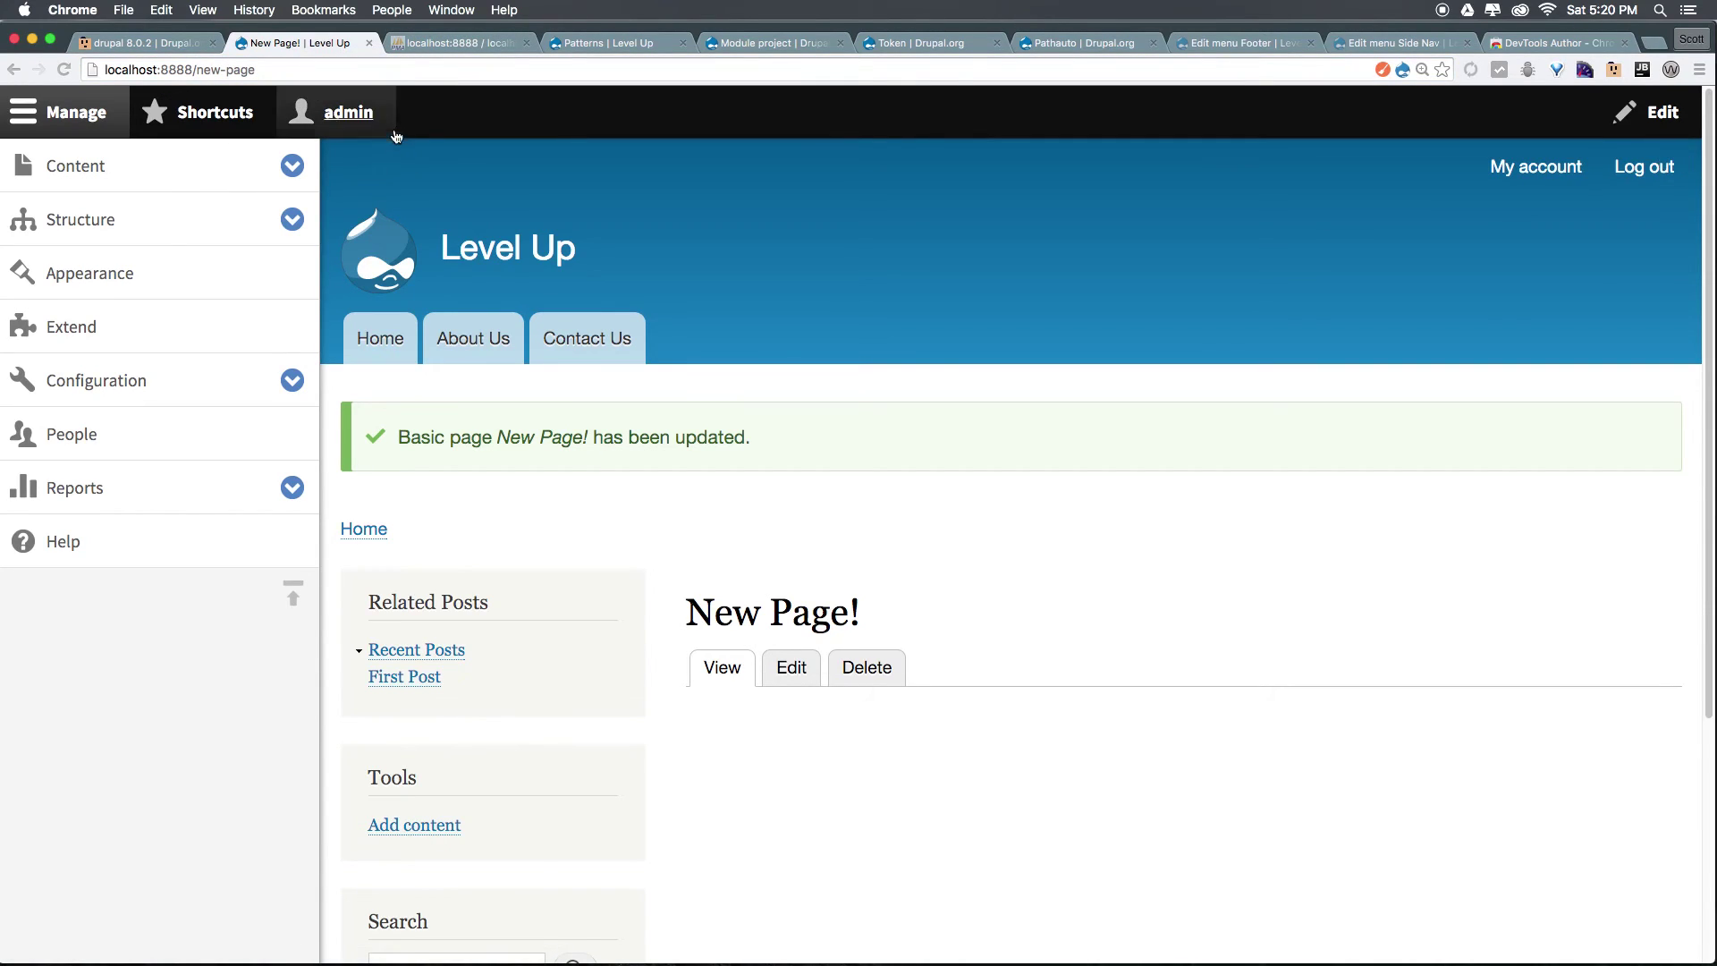